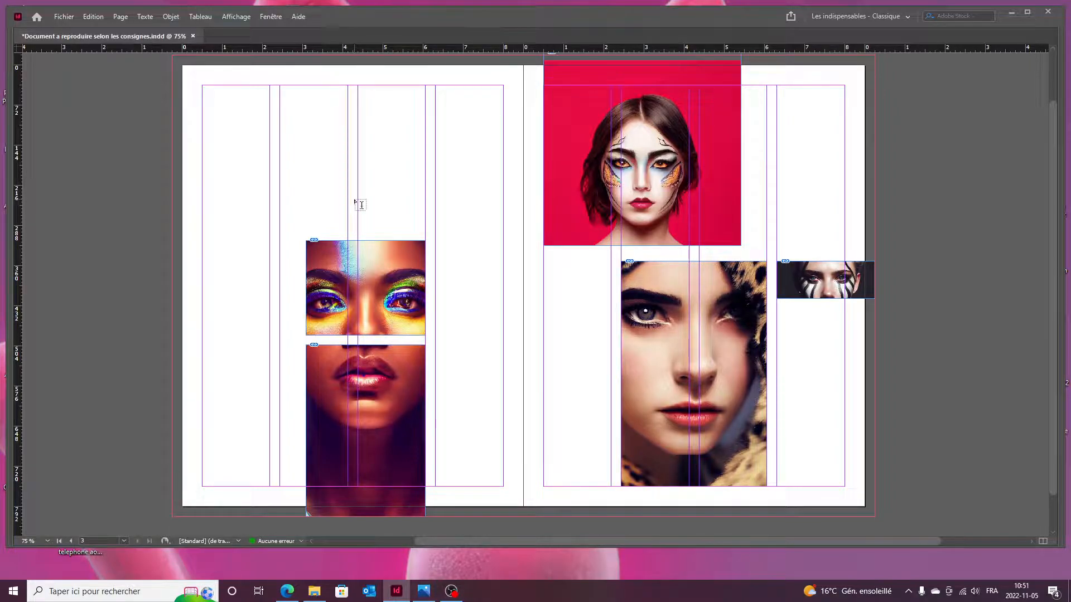
After checking the reference image, change the left page's grid from 4 to 3 columns.
left_click(424, 592)
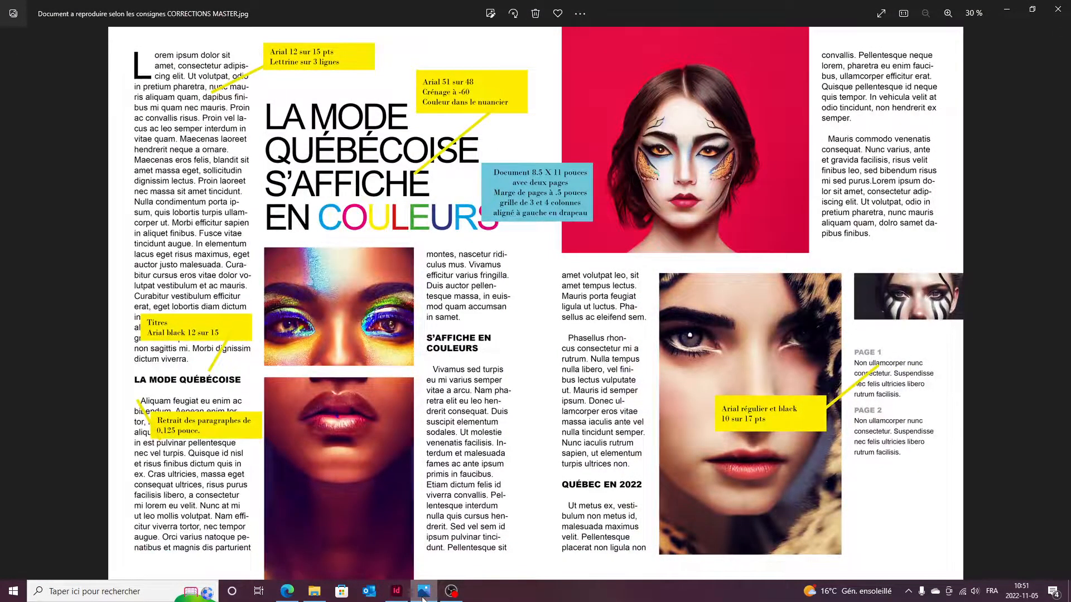
left_click(423, 595)
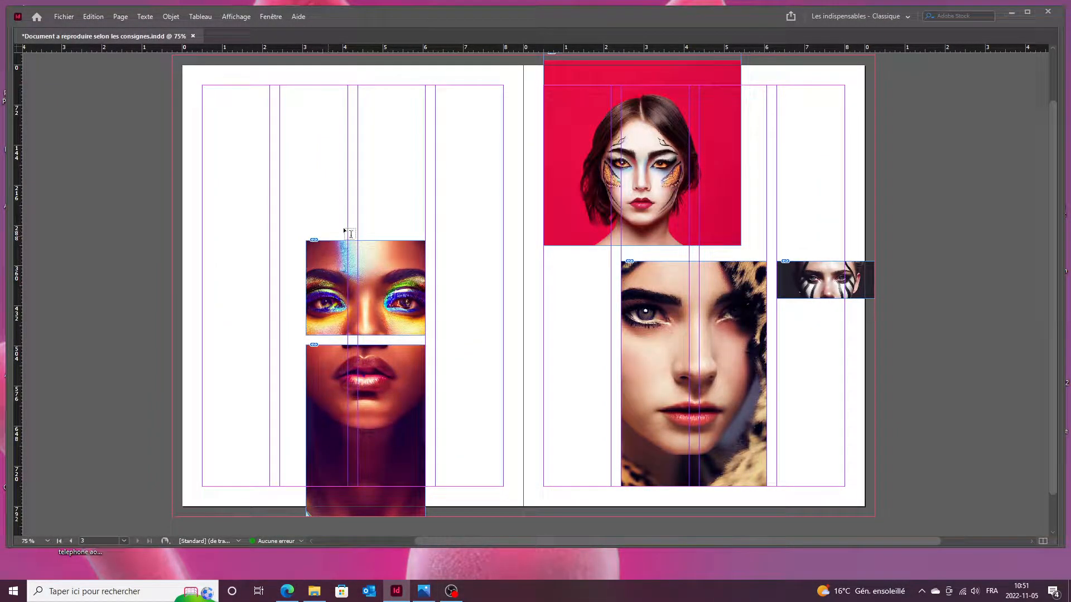
key("F12")
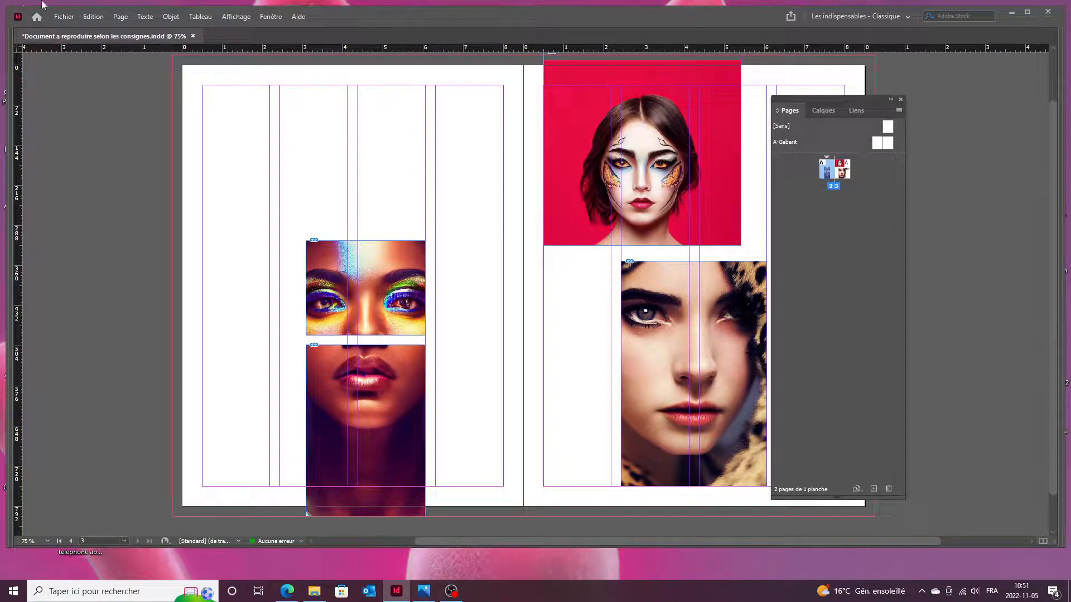
left_click(121, 16)
left_click(159, 42)
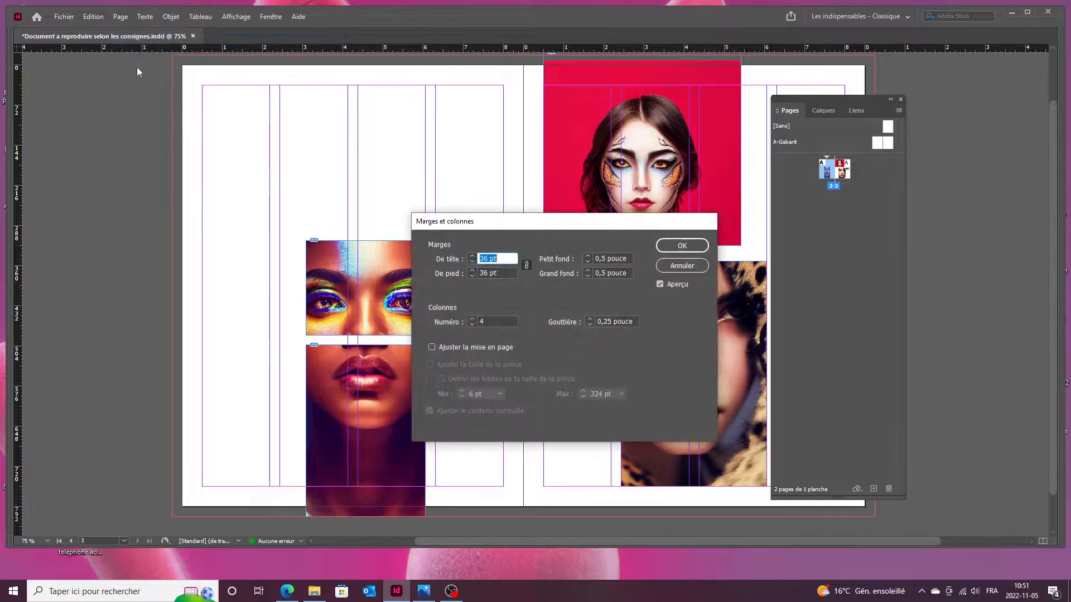
left_click(472, 325)
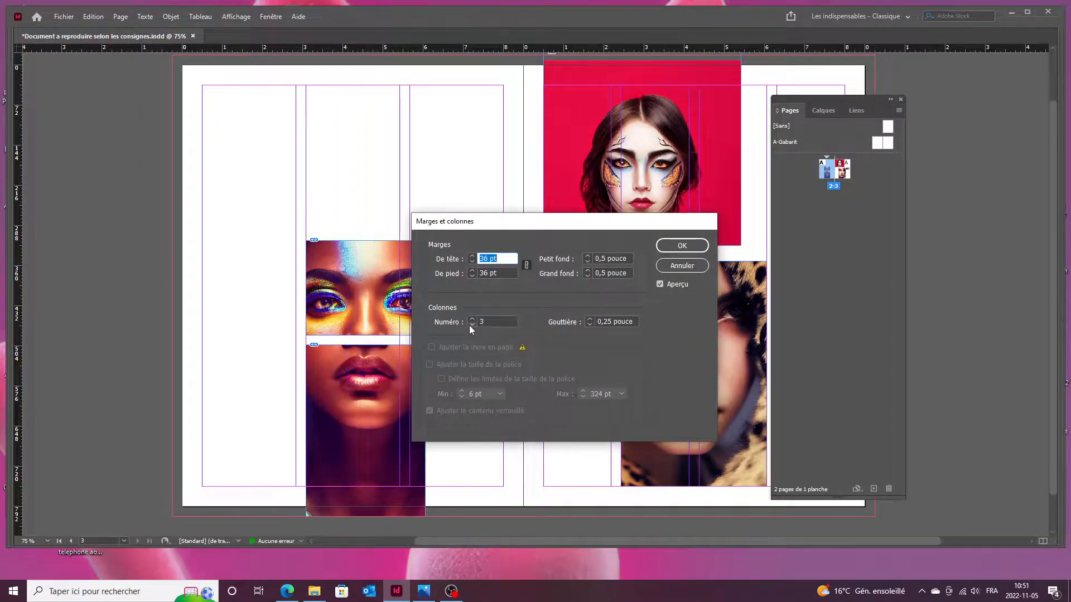
left_click(672, 246)
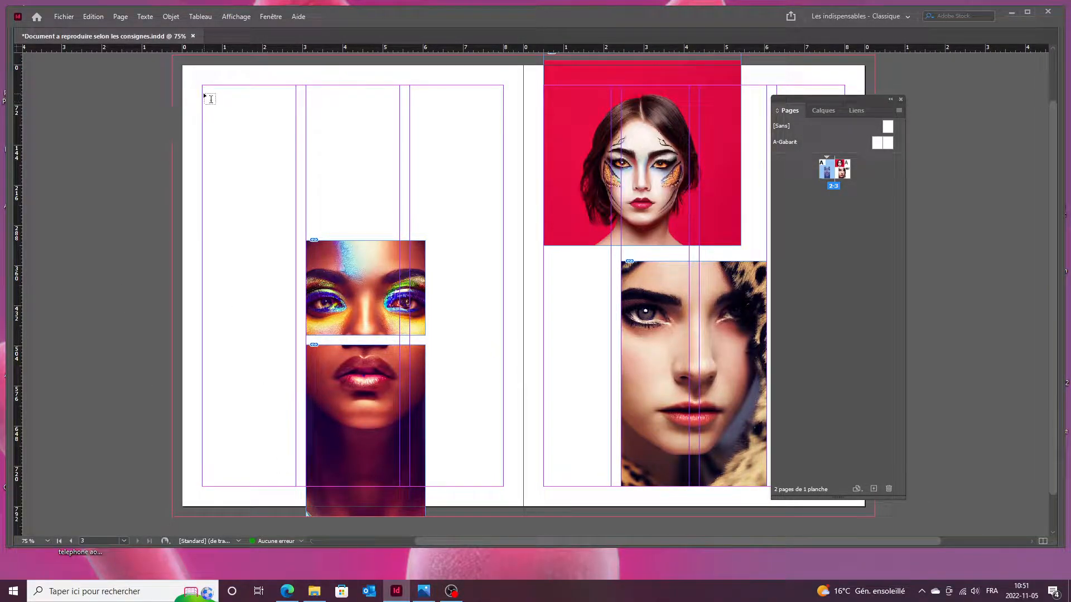
Draw a text frame in the first column and place the 'LA MODE QUÉBÉCOISE Texte' Word file into it.
left_click_drag(201, 85, 295, 486)
key("ctrl+d")
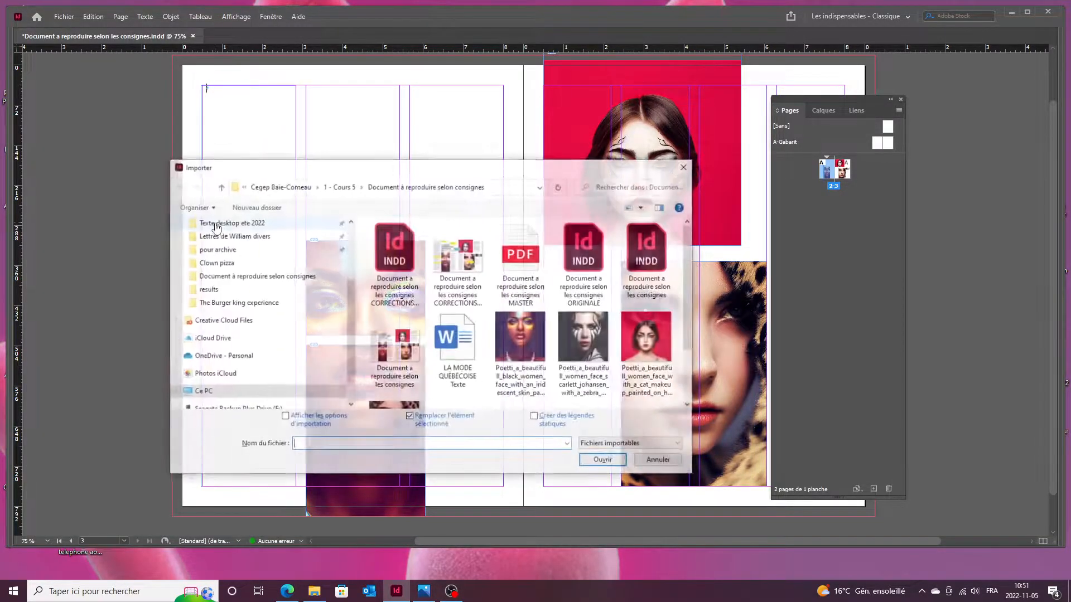
left_click(459, 343)
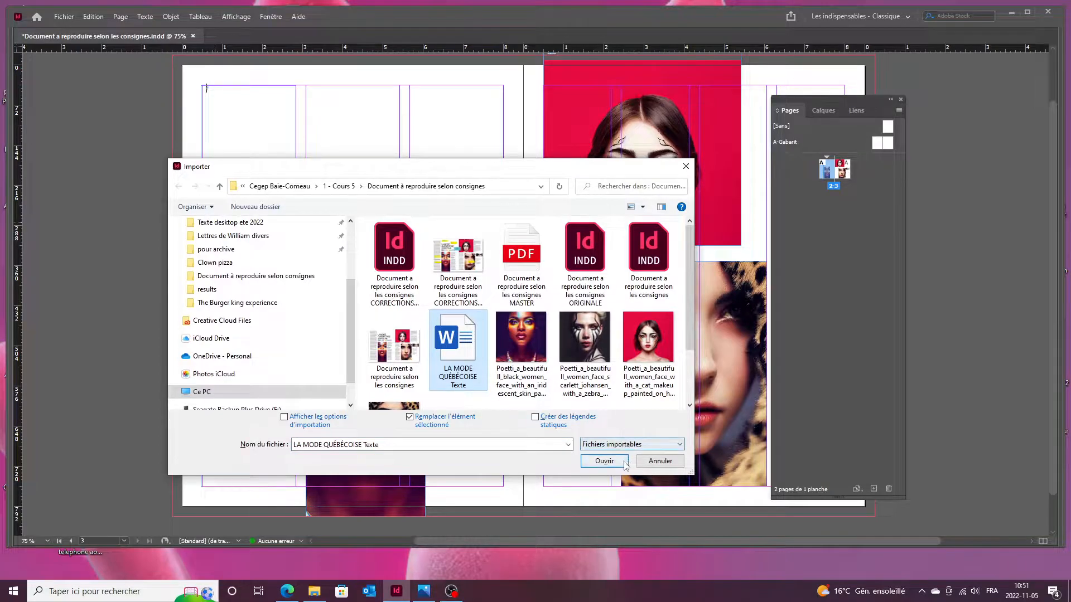
left_click(604, 460)
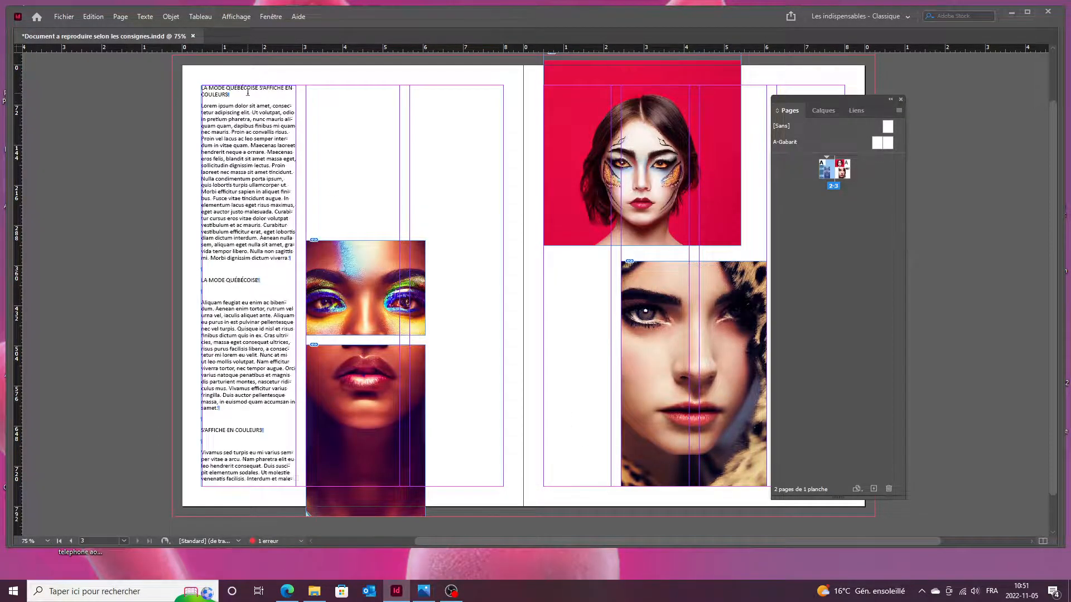
Move the article title into its own frame above the images and delete the empty first body line.
left_click_drag(242, 96, 201, 77)
key("ctrl+c")
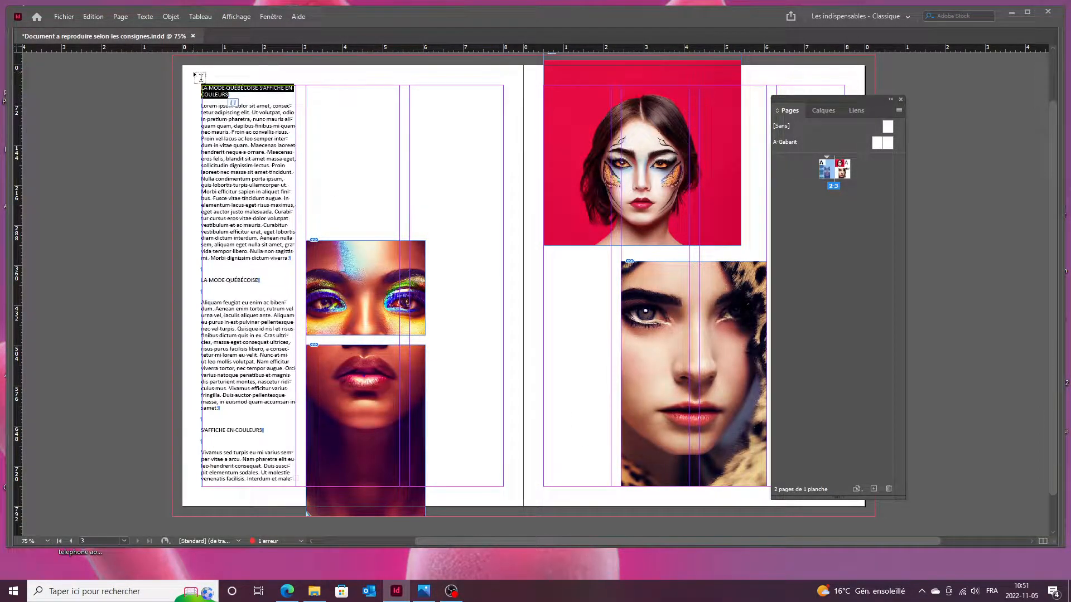
key("BackSpace")
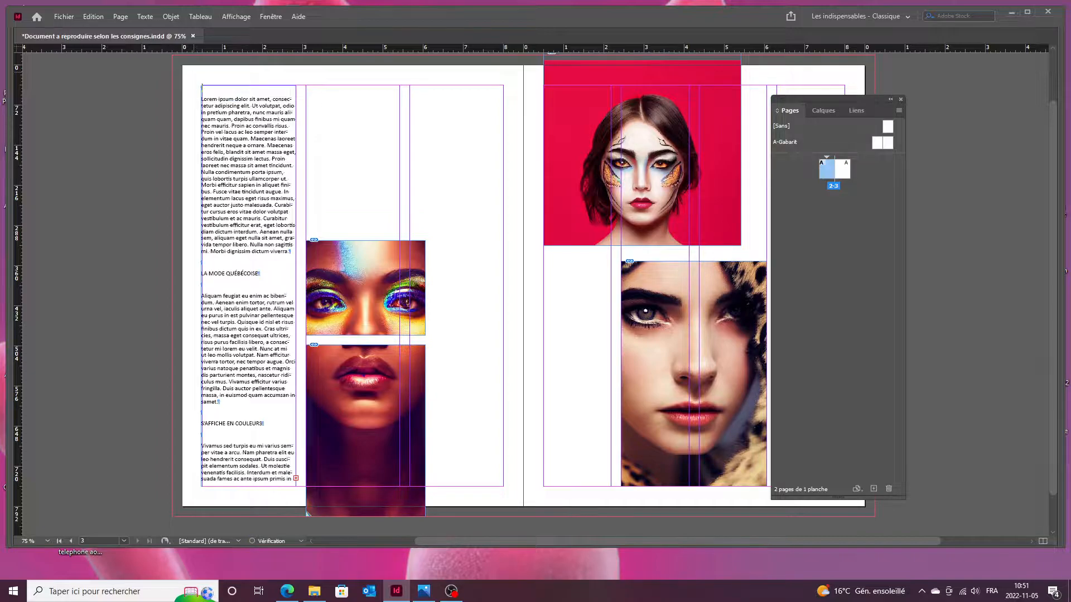
left_click_drag(305, 115, 503, 226)
key("ctrl+v")
left_click(234, 130)
double_click(234, 130)
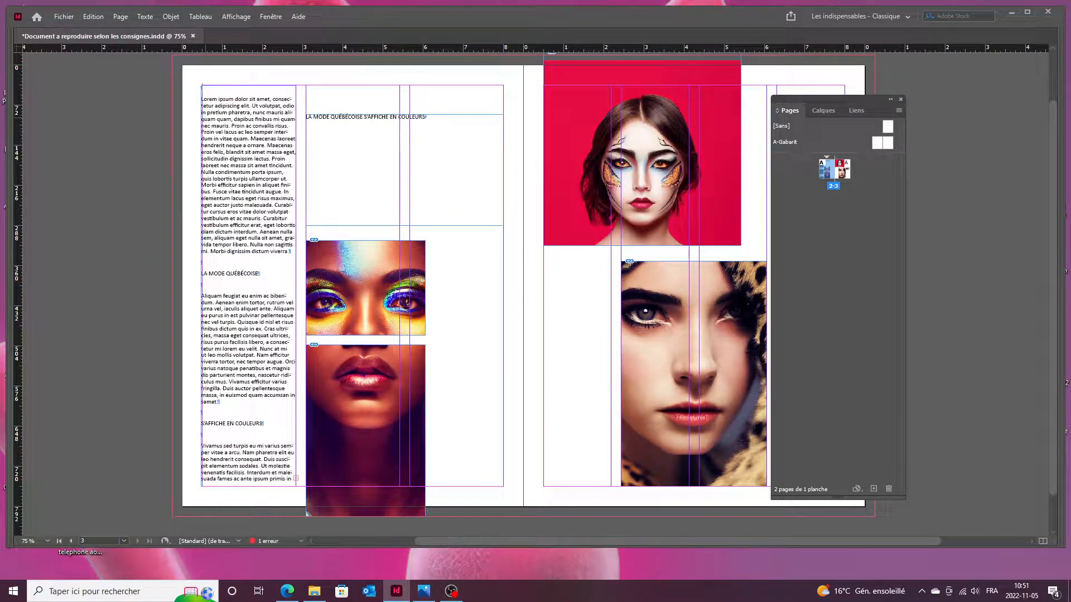
key("BackSpace")
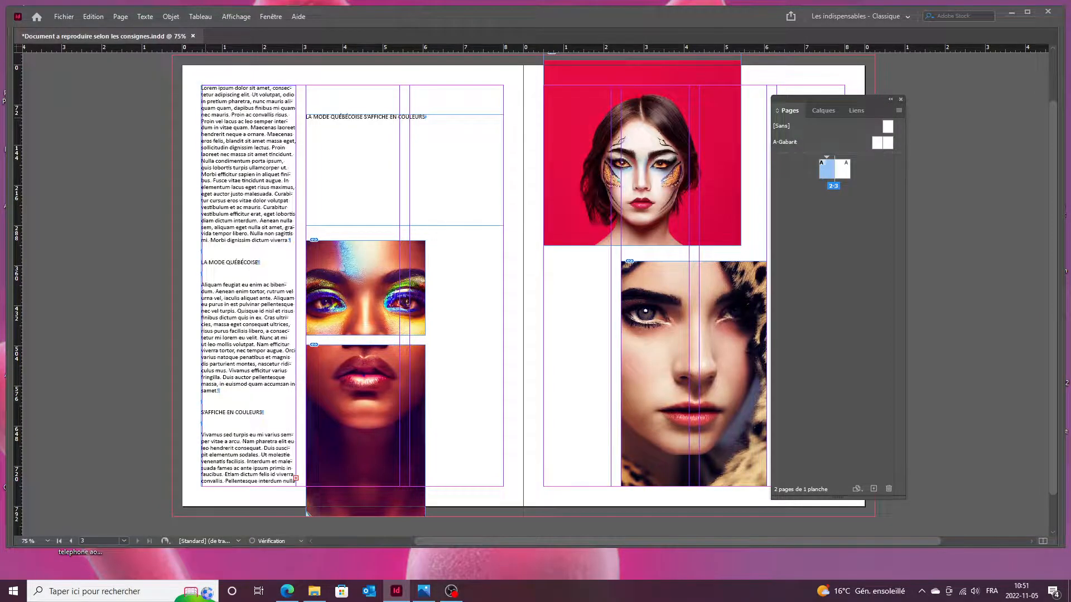
Snap the body text frame to the margin corner and pull its right edge in slightly.
scroll(206, 89, "up", 9)
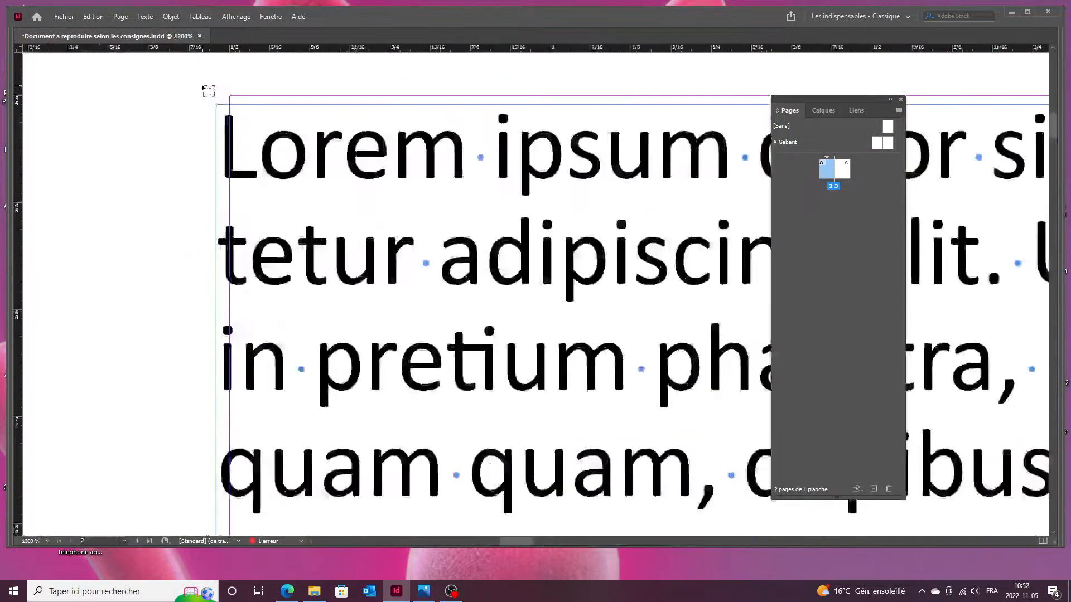
mouse_move(245, 136)
left_mouse_down()
mouse_move(258, 127)
mouse_move(247, 133)
left_mouse_up()
scroll(233, 96, "up", 3)
double_click(271, 157)
scroll(273, 157, "down", 8)
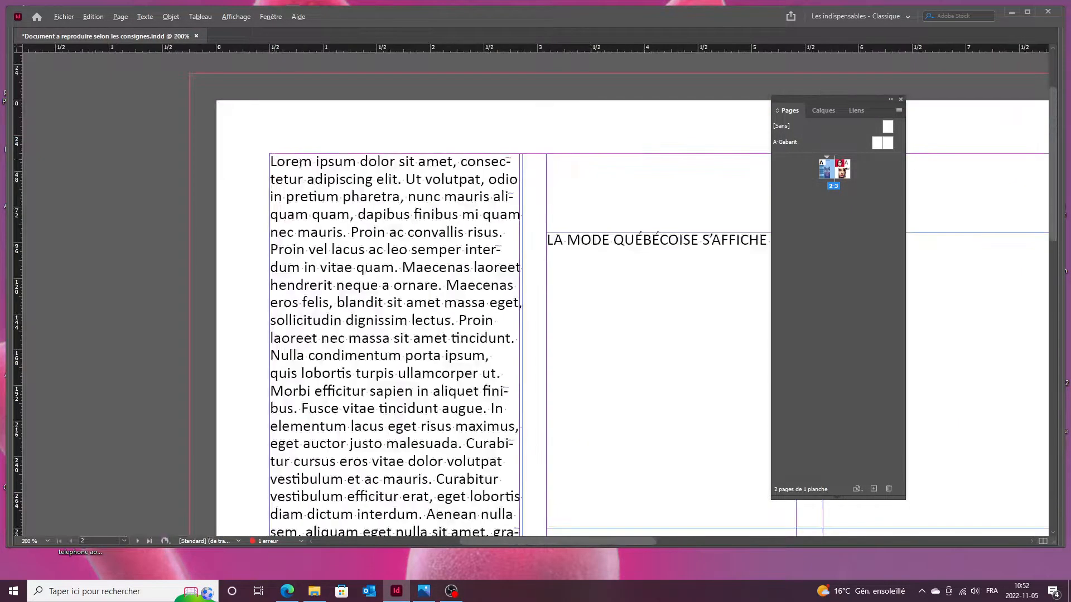
scroll(545, 160, "up", 7)
scroll(538, 159, "down", 5)
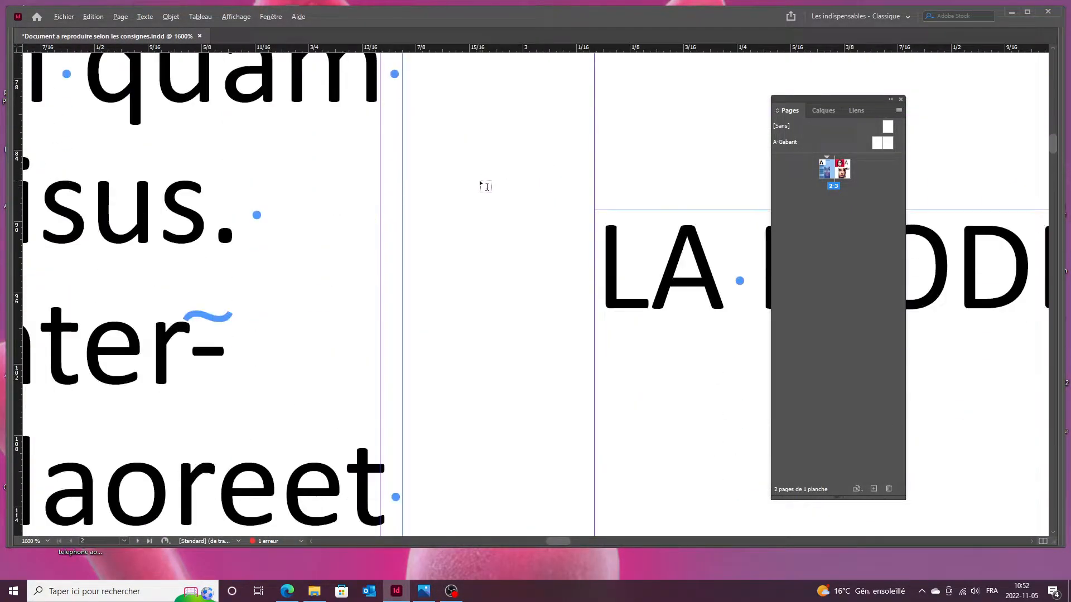
scroll(485, 186, "down", 7)
scroll(487, 390, "down", 8)
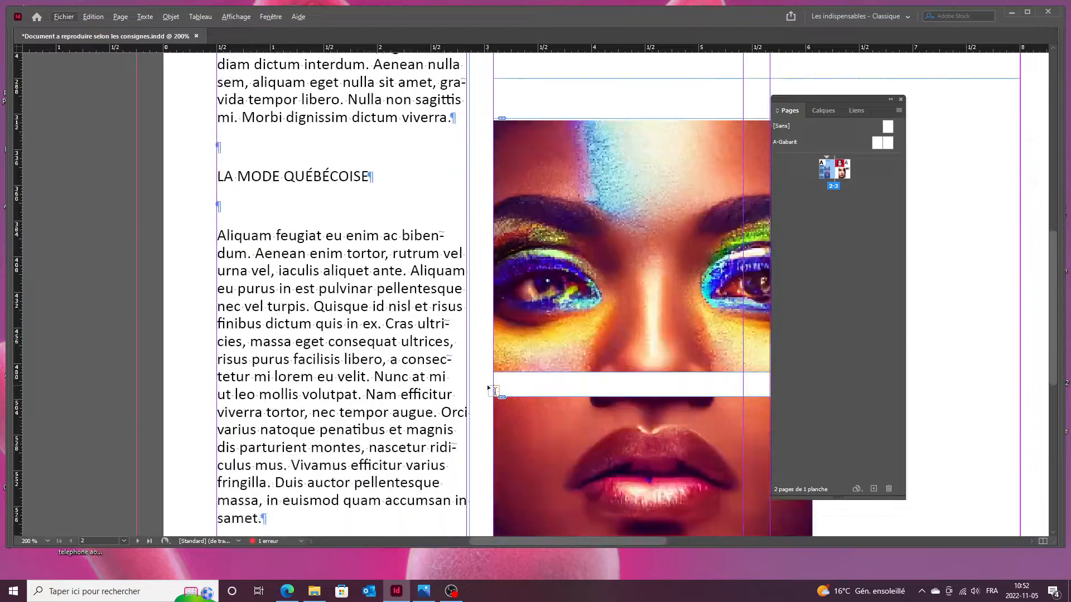
scroll(487, 385, "down", 5)
scroll(485, 380, "up", 7)
scroll(477, 361, "up", 2)
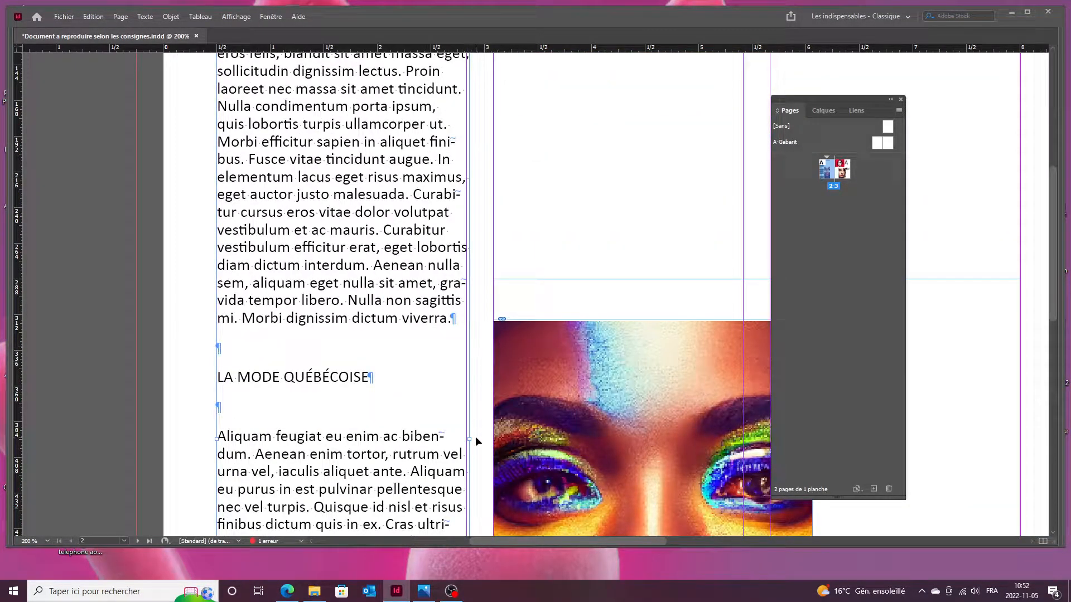
left_click_drag(472, 438, 467, 436)
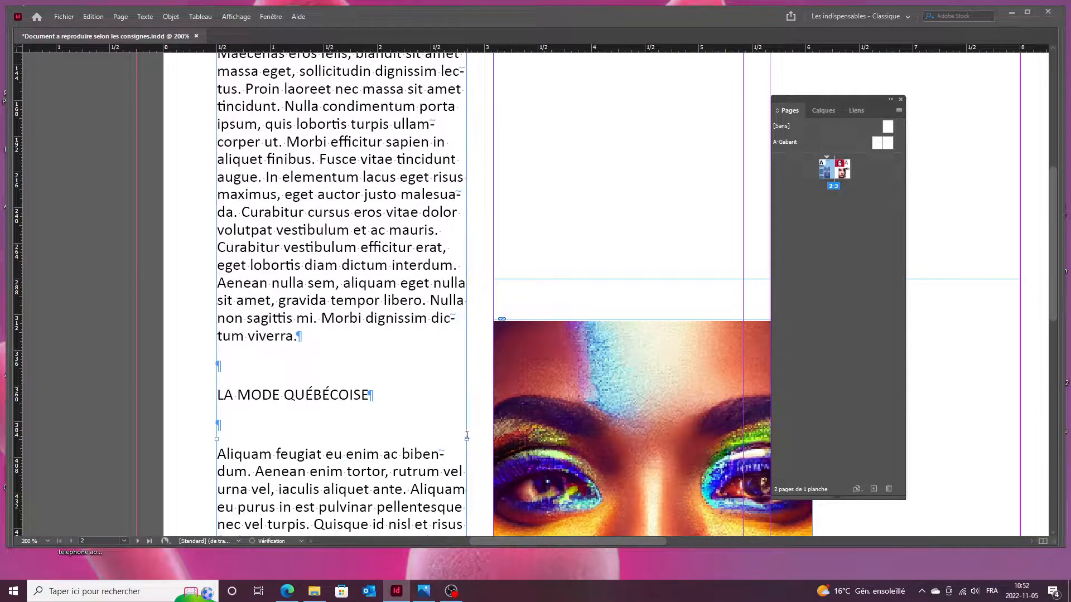
Delete the blank lines before and after the 'LA MODE QUÉBÉCOISE' subheading.
scroll(190, 363, "down", 3, "alt")
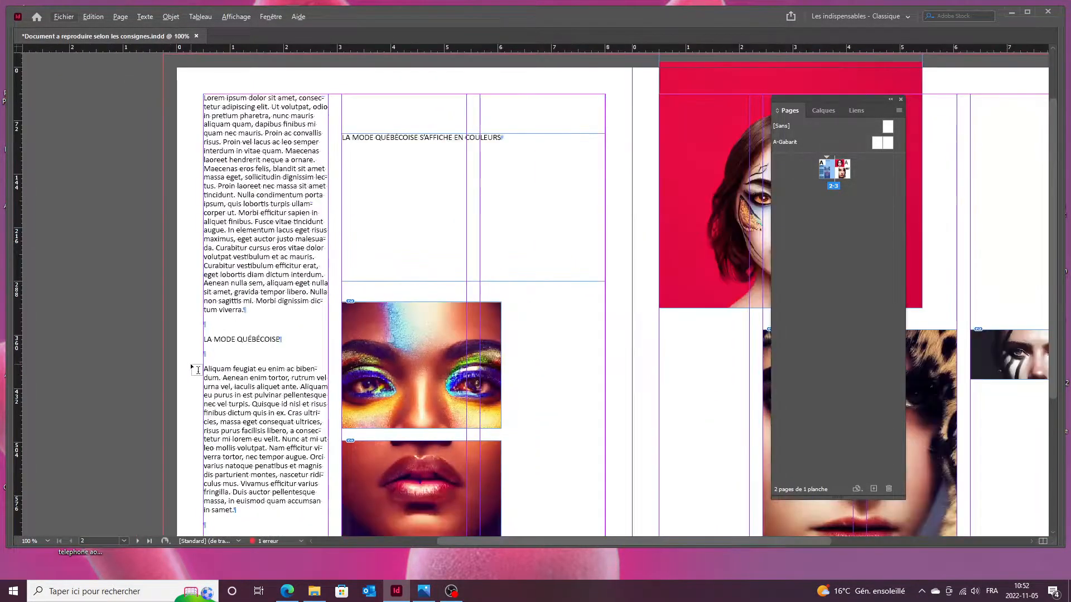
scroll(199, 361, "down", 5)
scroll(218, 276, "up", 2)
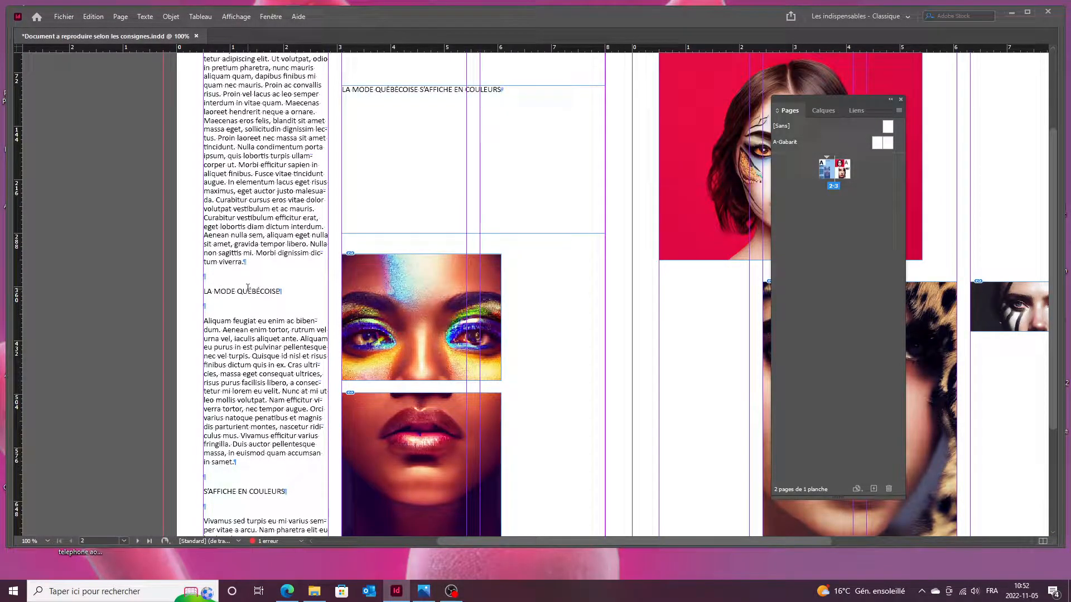
key("BackSpace")
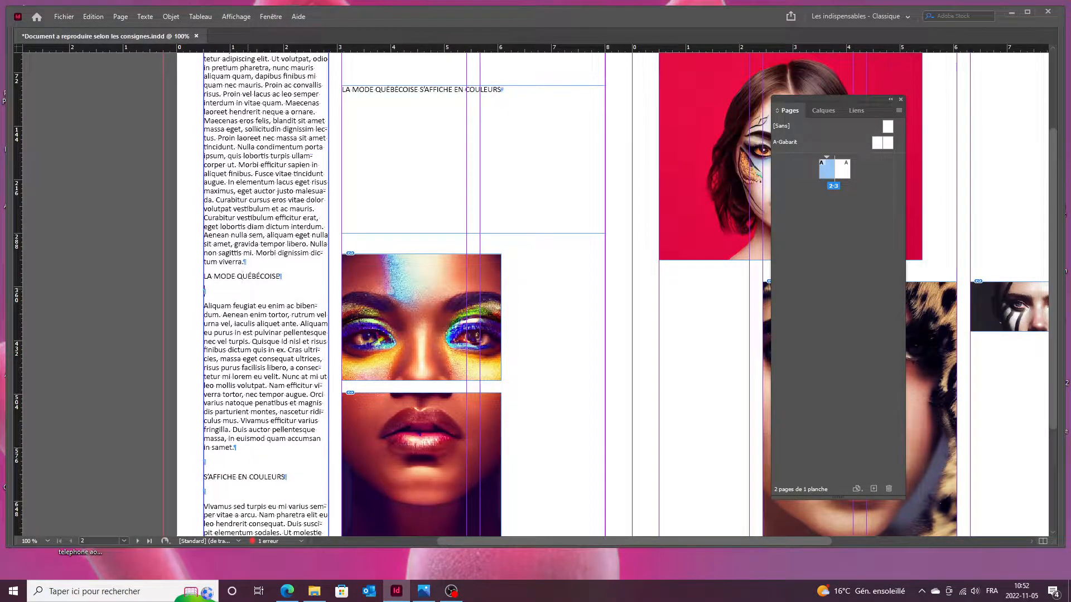
key("BackSpace")
scroll(285, 322, "up", 4)
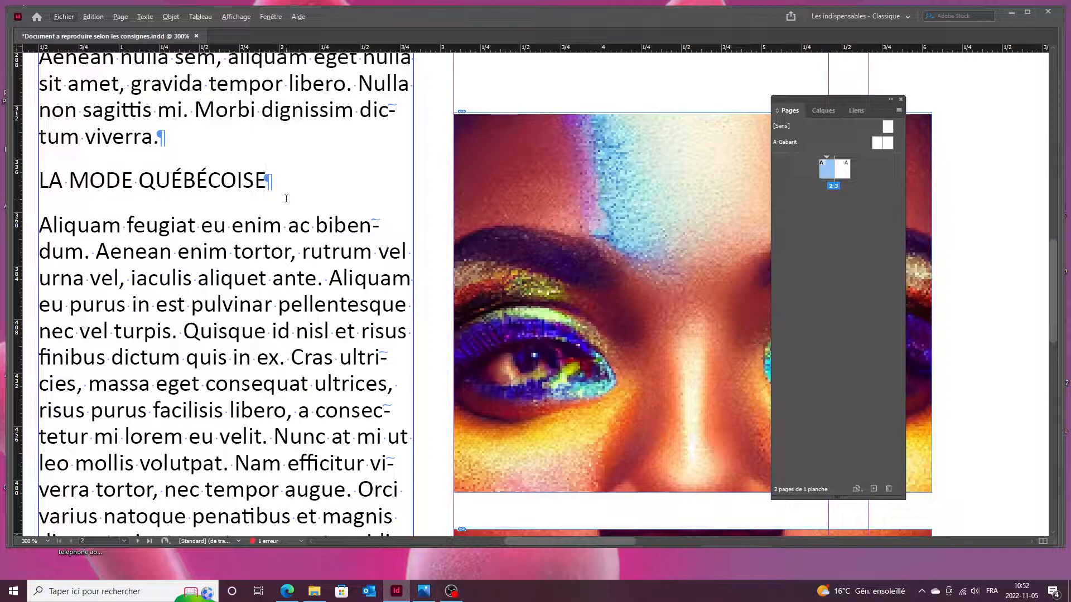
Toggle hidden characters off and back on, then delete the blank line above 'S'AFFICHE EN COULEURS'.
left_click(142, 14)
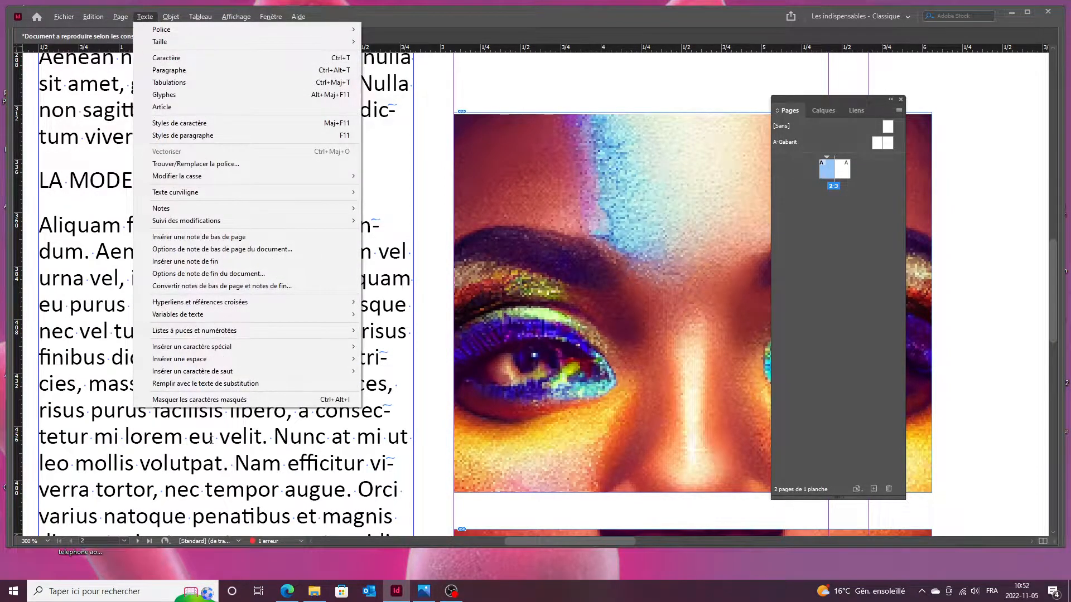
left_click(209, 400)
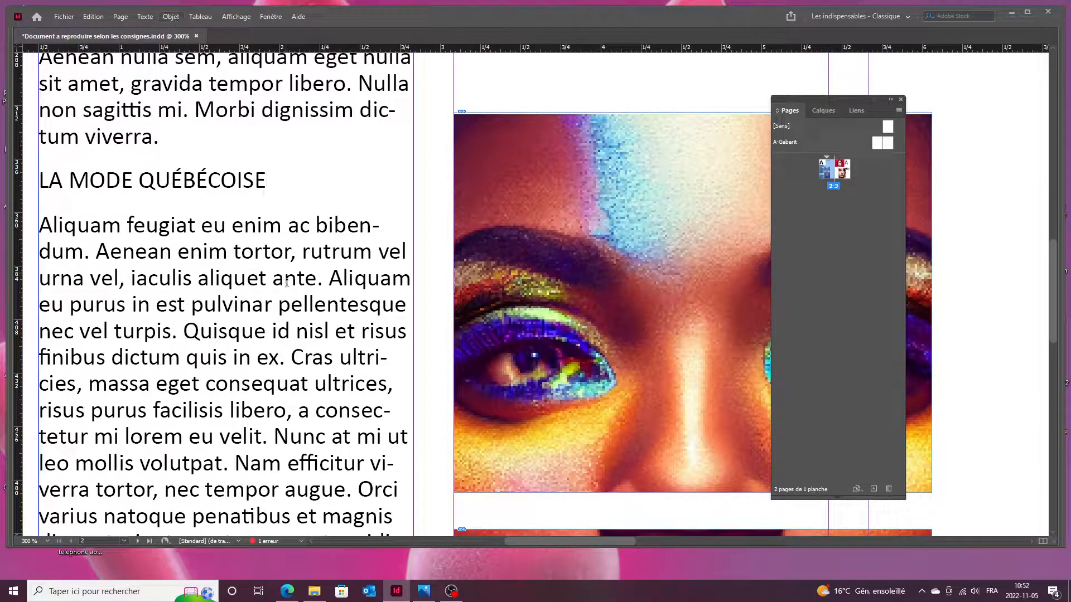
left_click(145, 11)
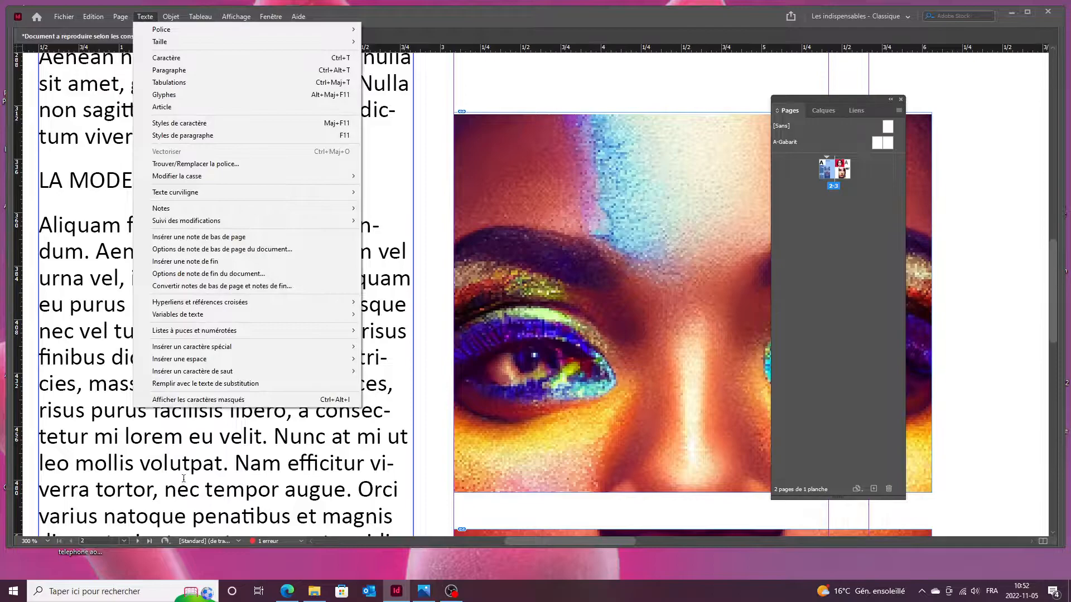
left_click(177, 399)
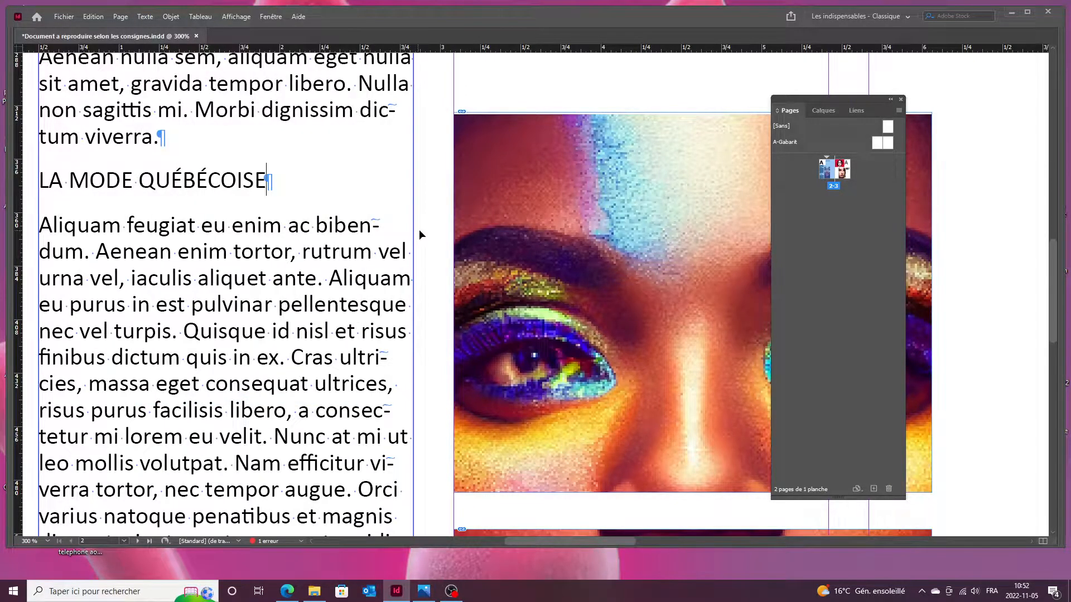
scroll(375, 243, "down", 2)
scroll(375, 242, "down", 3)
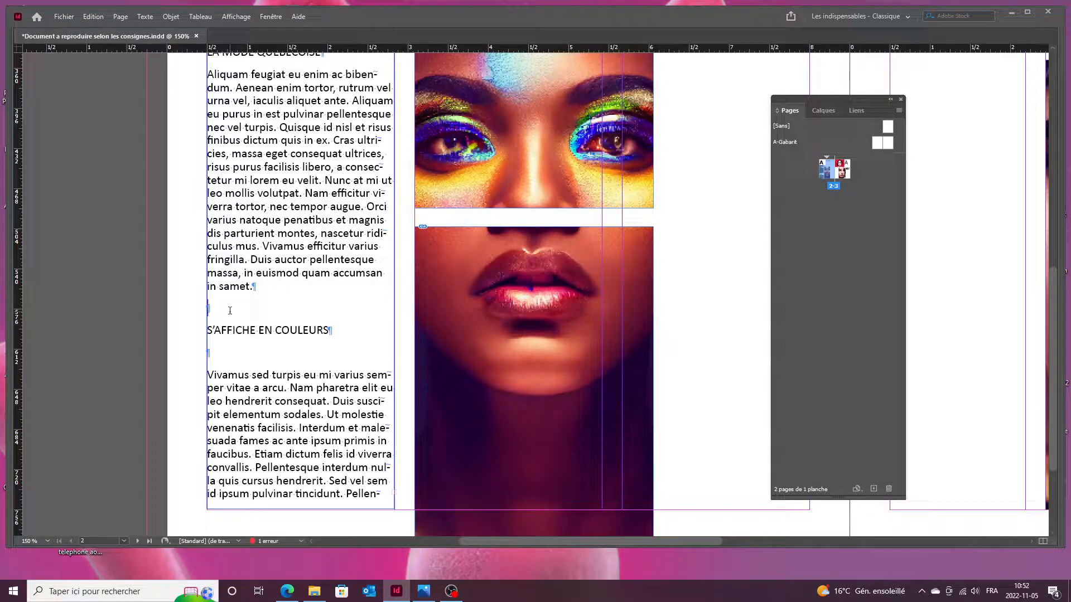
key("BackSpace")
key("BackSpace")
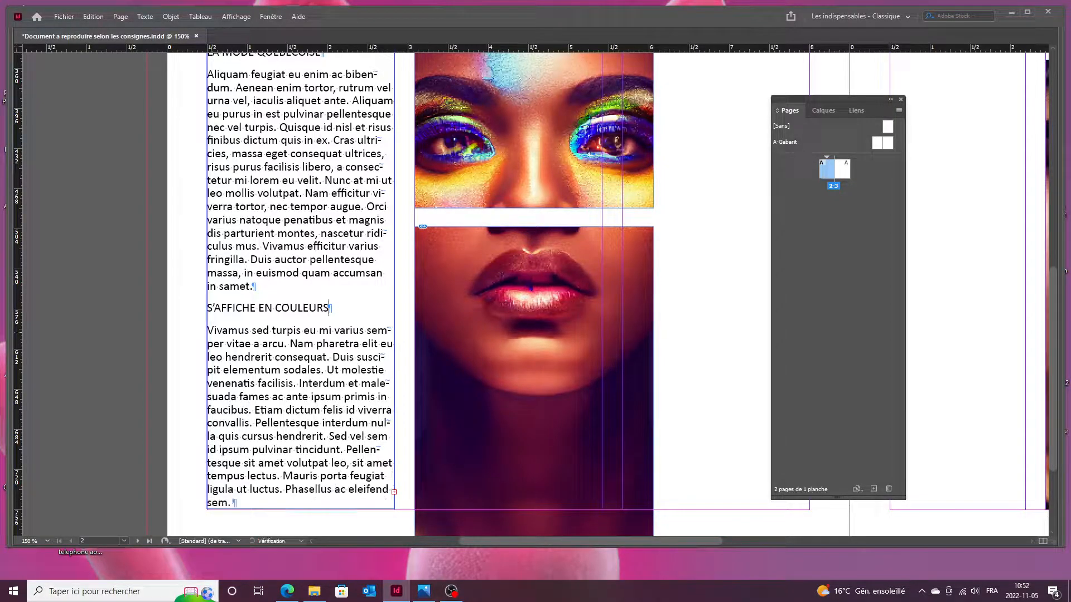
scroll(190, 330, "up", 2)
Select all text in the left story, open the Character panel, and check the reference layout's font specs.
key("ctrl+alt+0")
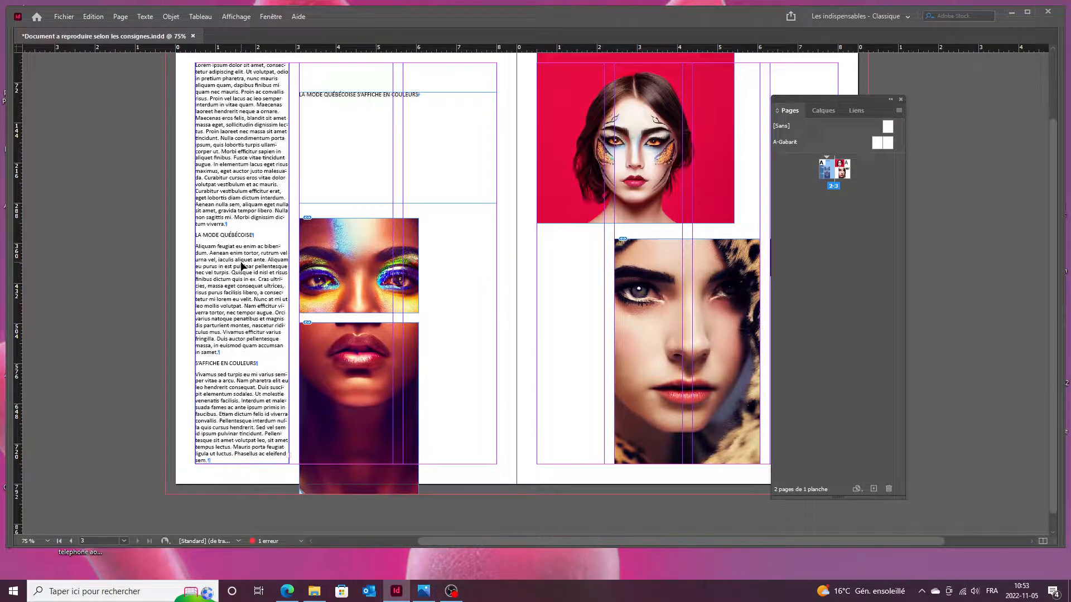
key("ctrl+a")
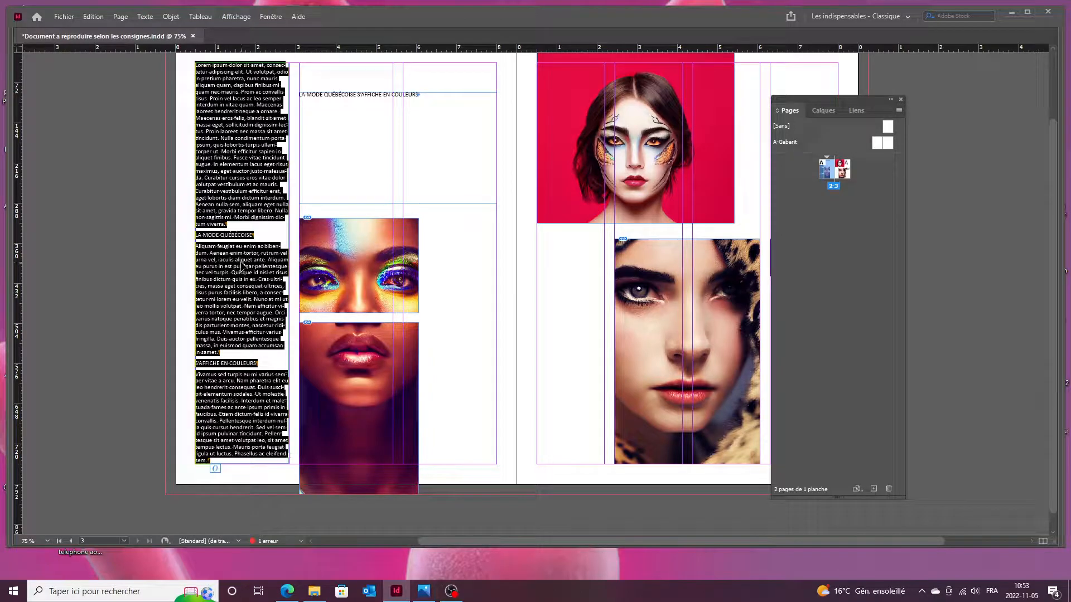
key("ctrl+t")
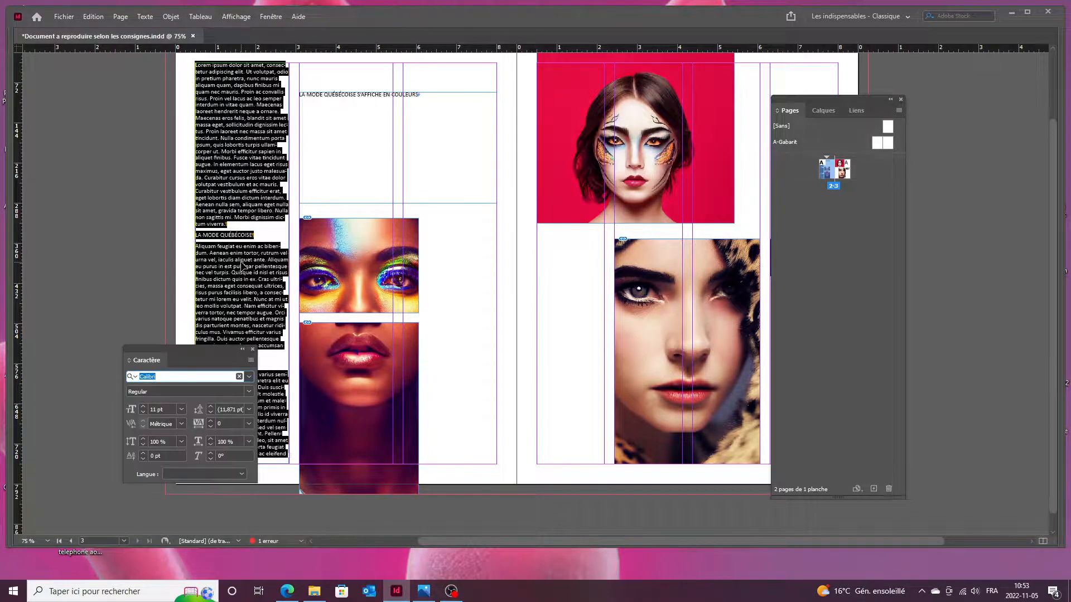
left_click_drag(194, 353, 111, 202)
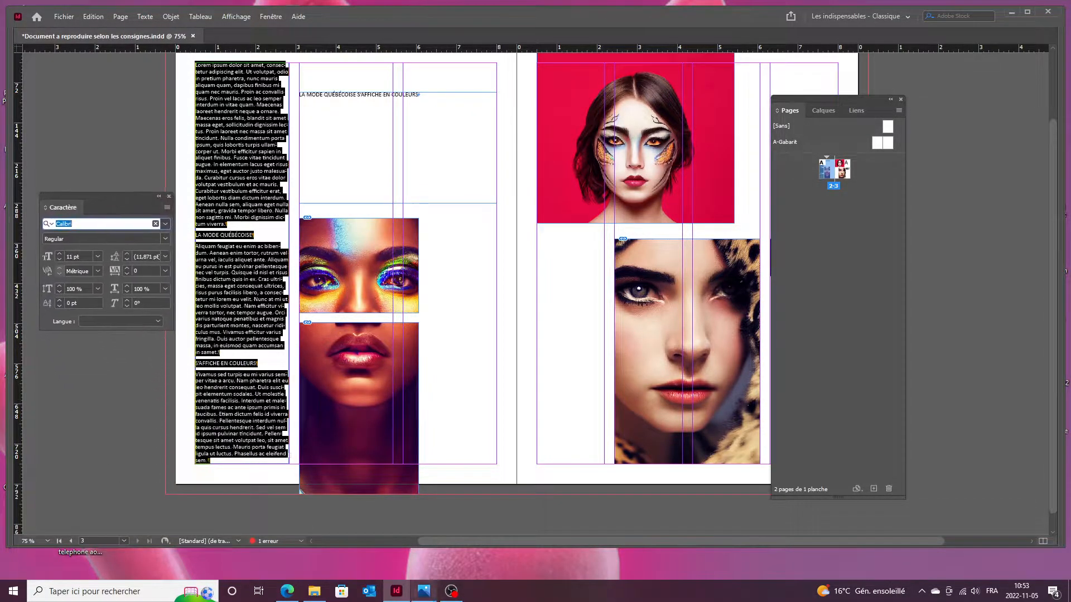
left_click(424, 591)
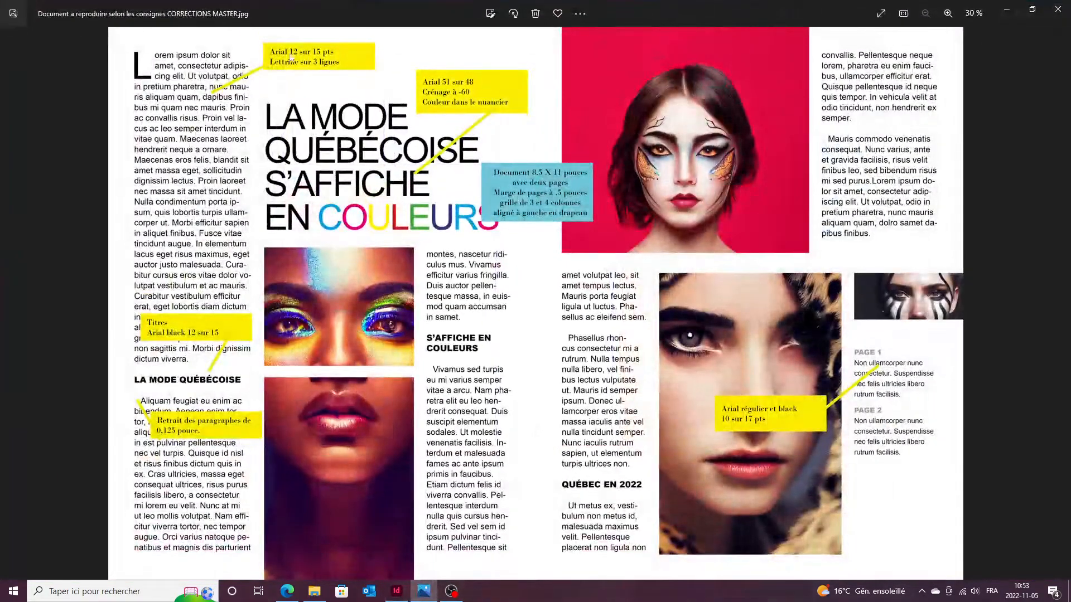
double_click(426, 590)
left_click(396, 591)
Set the left story to Arial Regular 12 pt with 15 pt leading, then select its text frame.
left_click(93, 224)
type("arail")
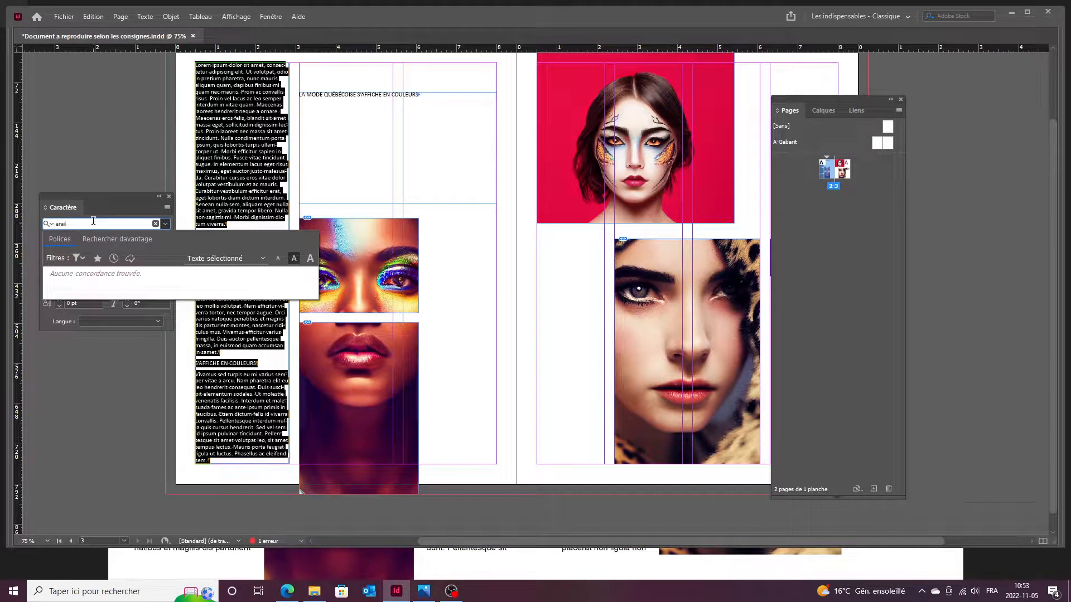
key("BackSpace")
key("BackSpace")
key("Return")
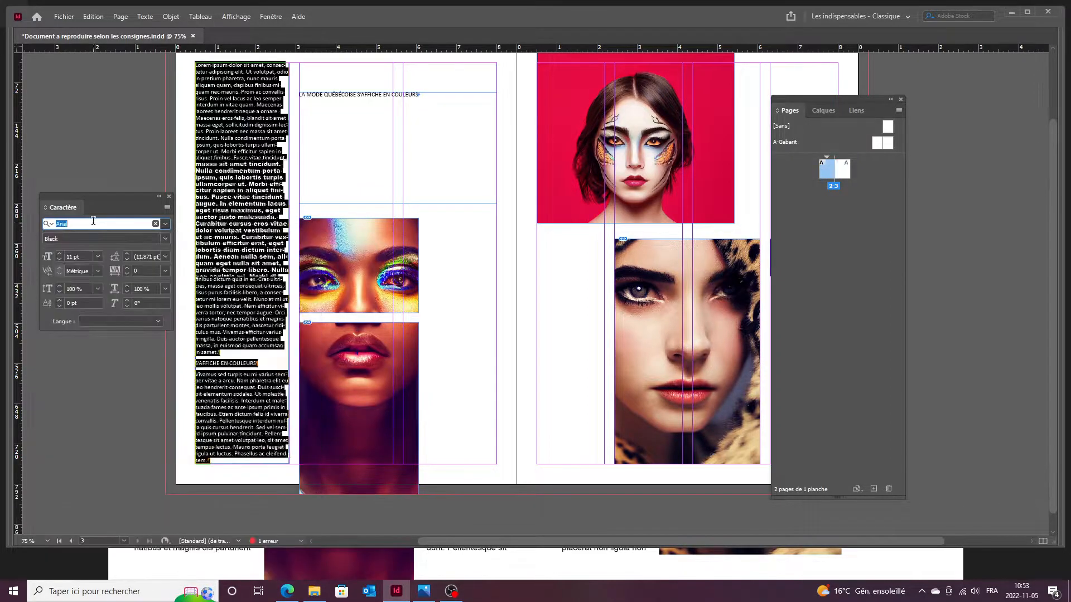
left_click(165, 238)
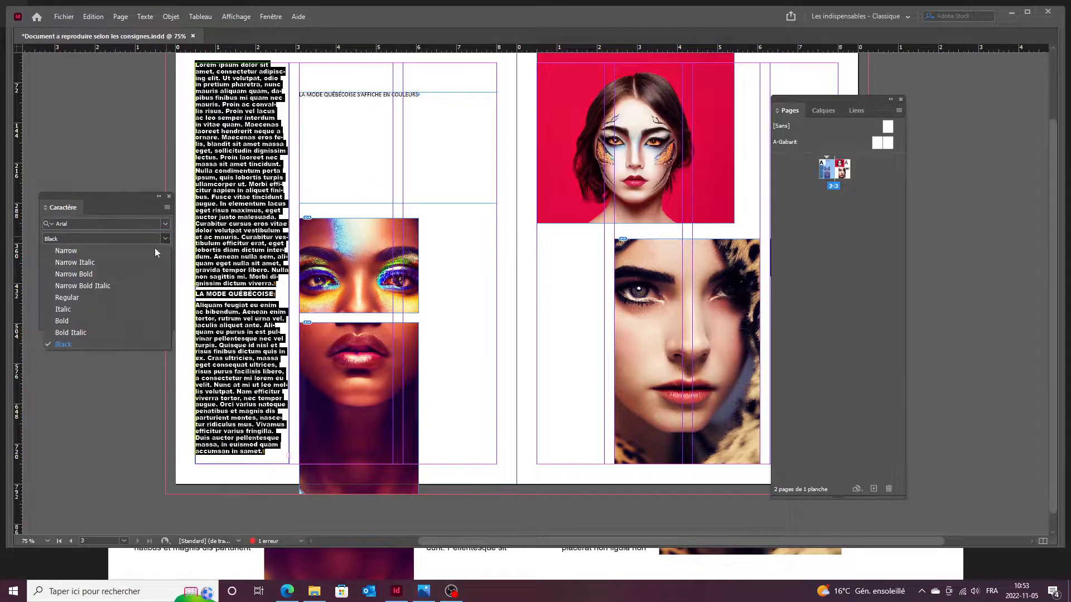
left_click(102, 300)
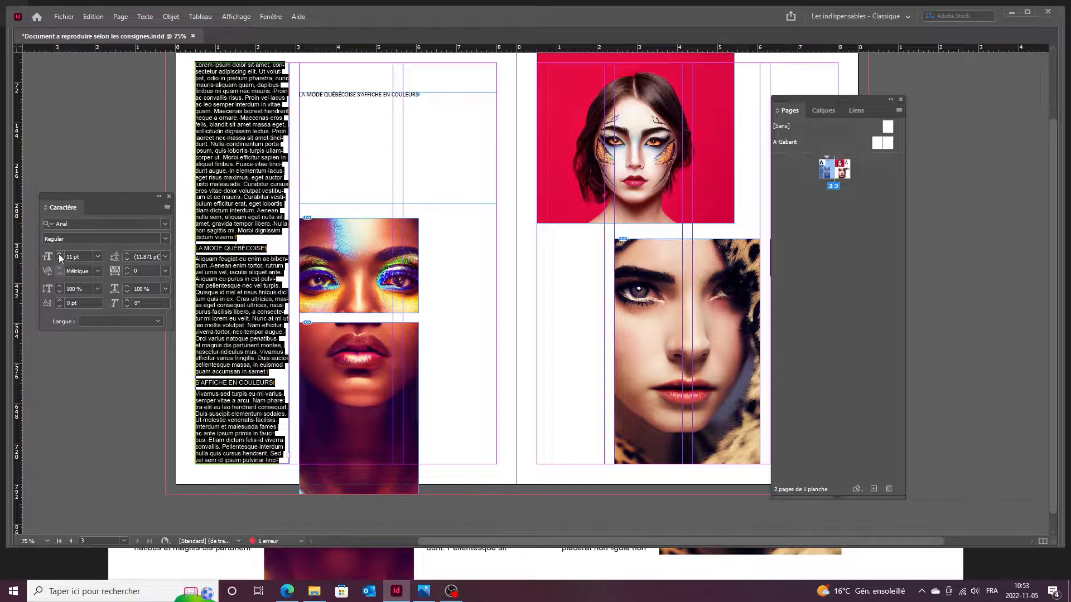
left_click(59, 254)
left_click(128, 254)
left_click(128, 254)
left_click(128, 254)
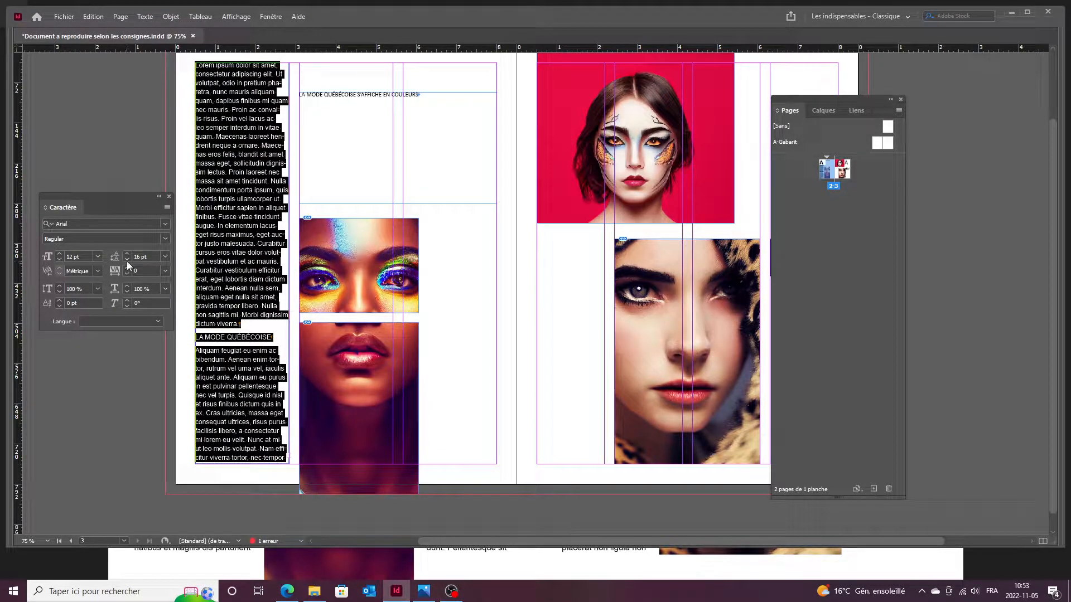
left_click(127, 260)
left_click(133, 176)
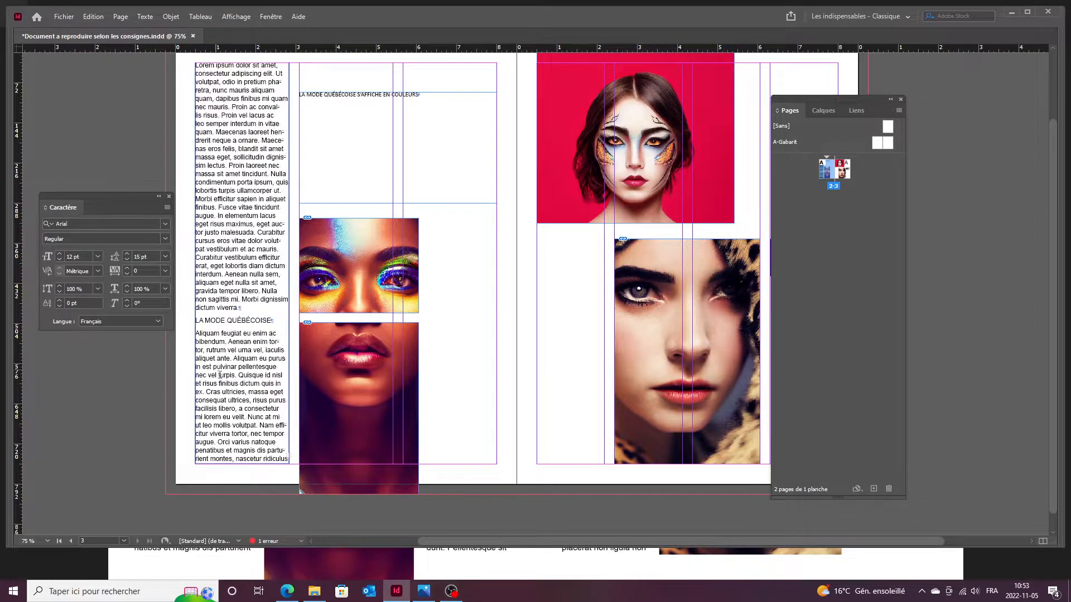
left_click(249, 426)
Change the page grid from 3 to 4 columns and select the left text frame.
left_click(120, 16)
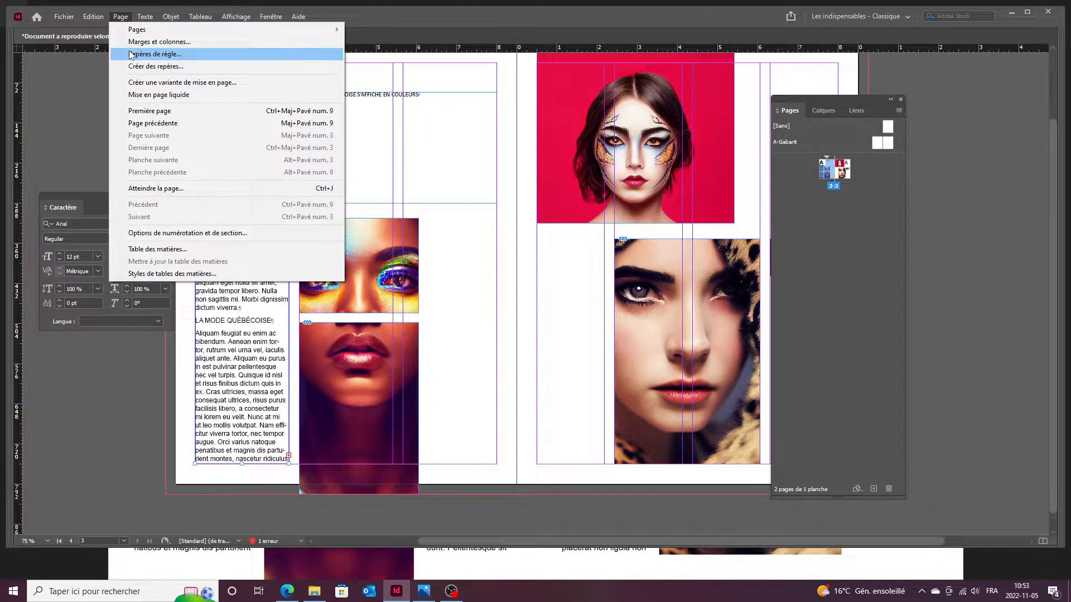
left_click(159, 42)
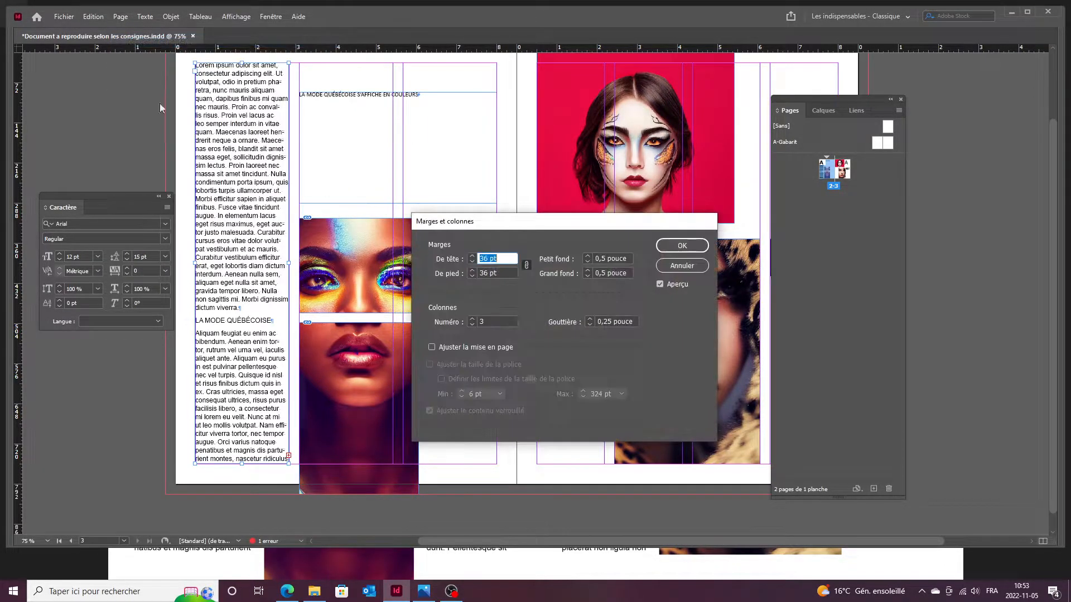
left_click(472, 319)
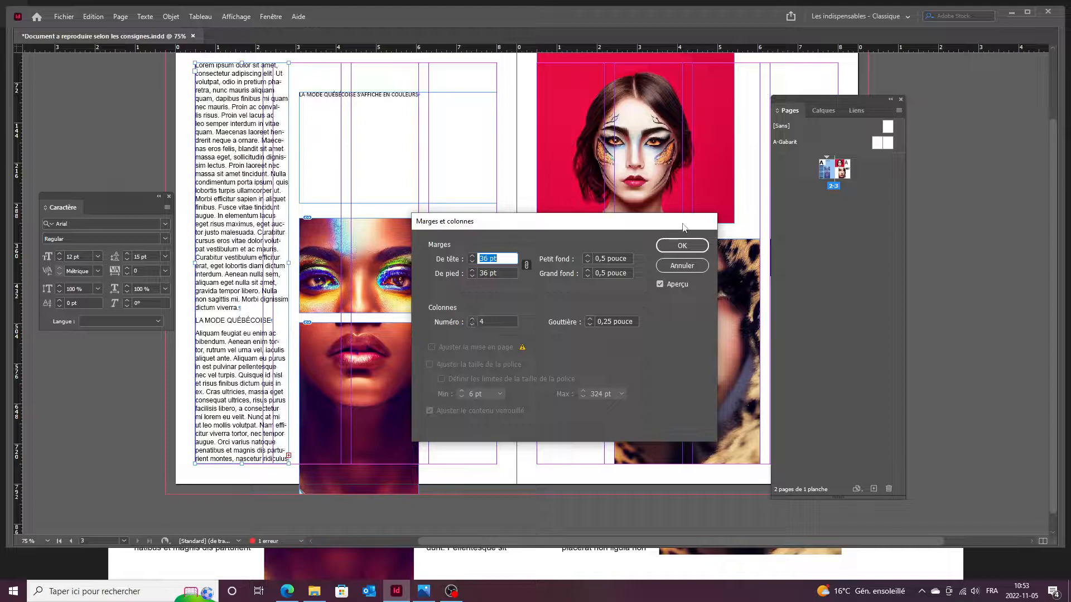
key("Return")
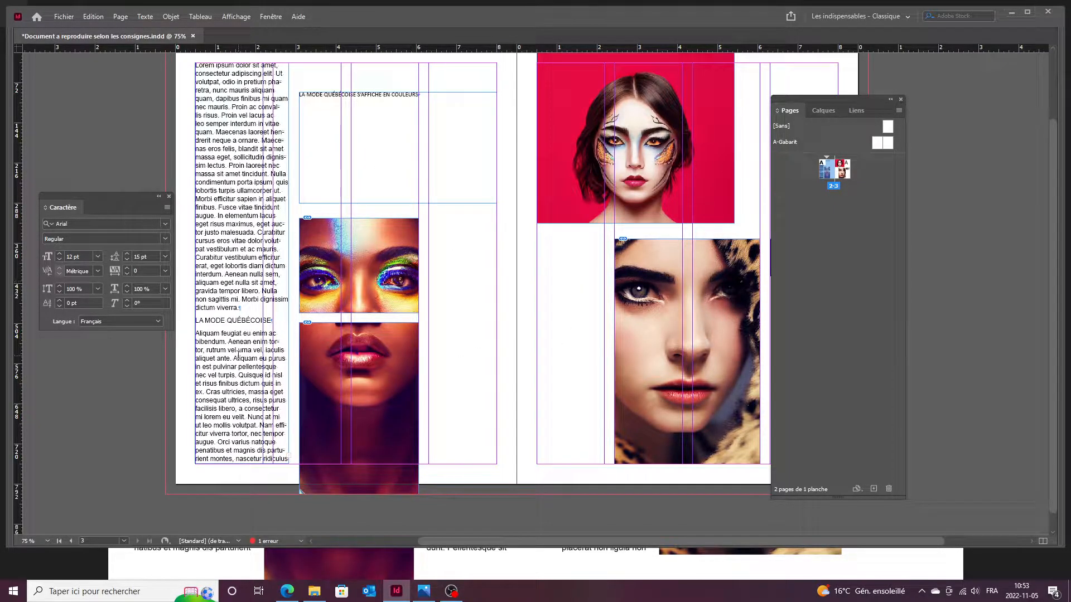
left_click(252, 393)
Thread the left story's overflow into a new frame in the next column, then into a frame on the right page.
left_click(289, 456)
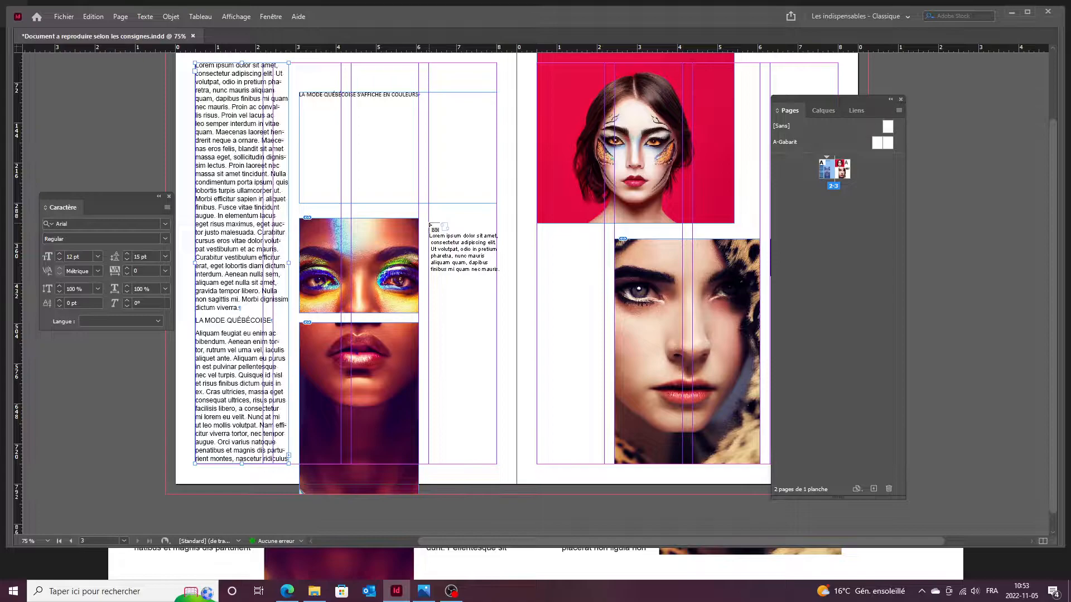
left_click_drag(429, 219, 499, 467)
left_click(496, 457)
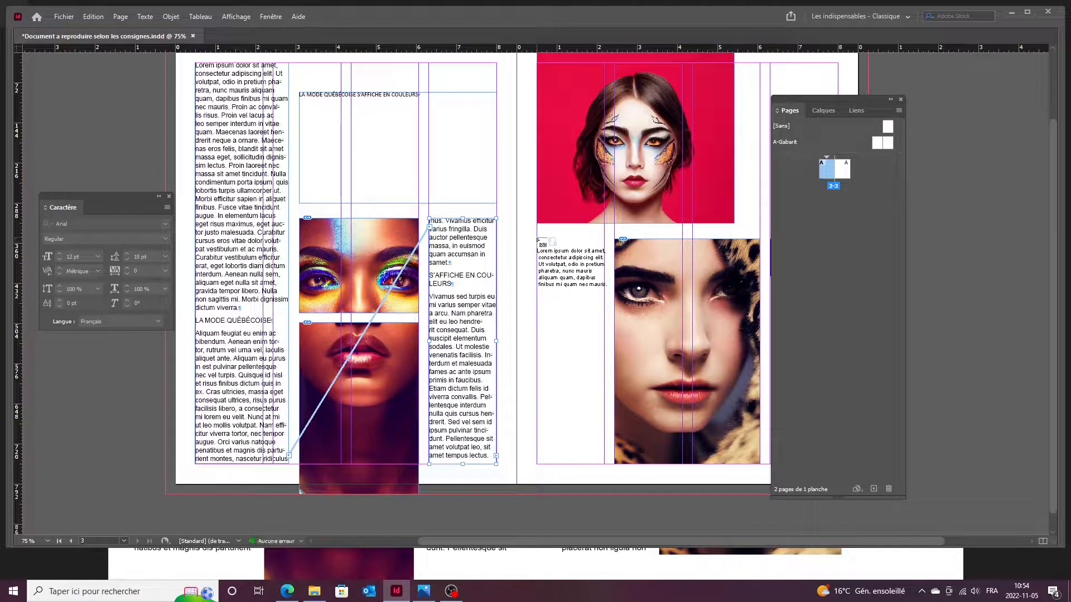
left_click_drag(537, 239, 606, 467)
Nudge and resize the threaded text frames so their edges snap to the margin and column guides.
scroll(446, 230, "up", 6)
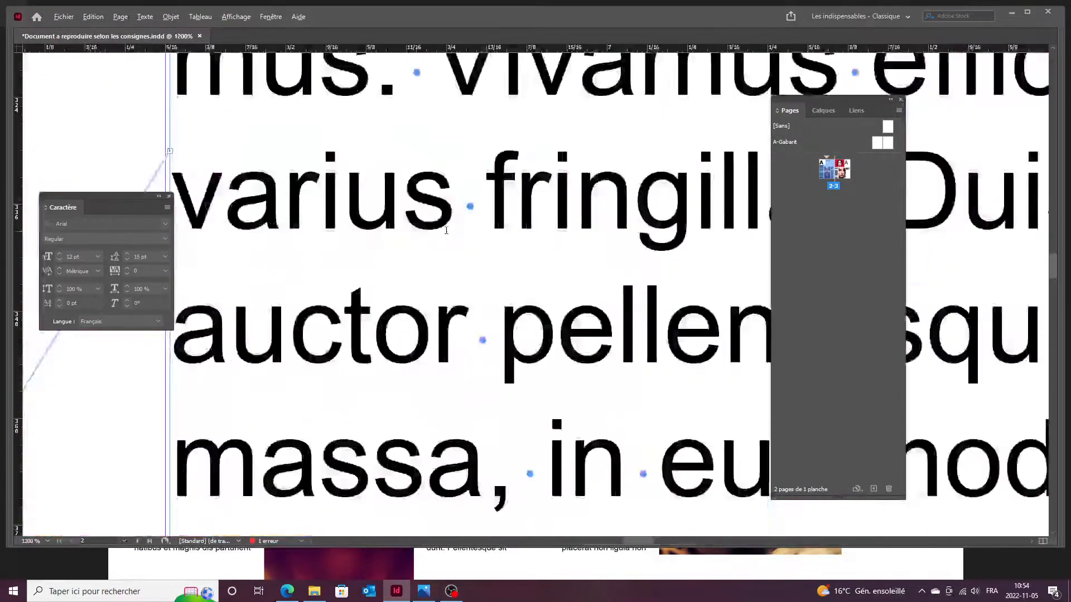
scroll(446, 231, "down", 2)
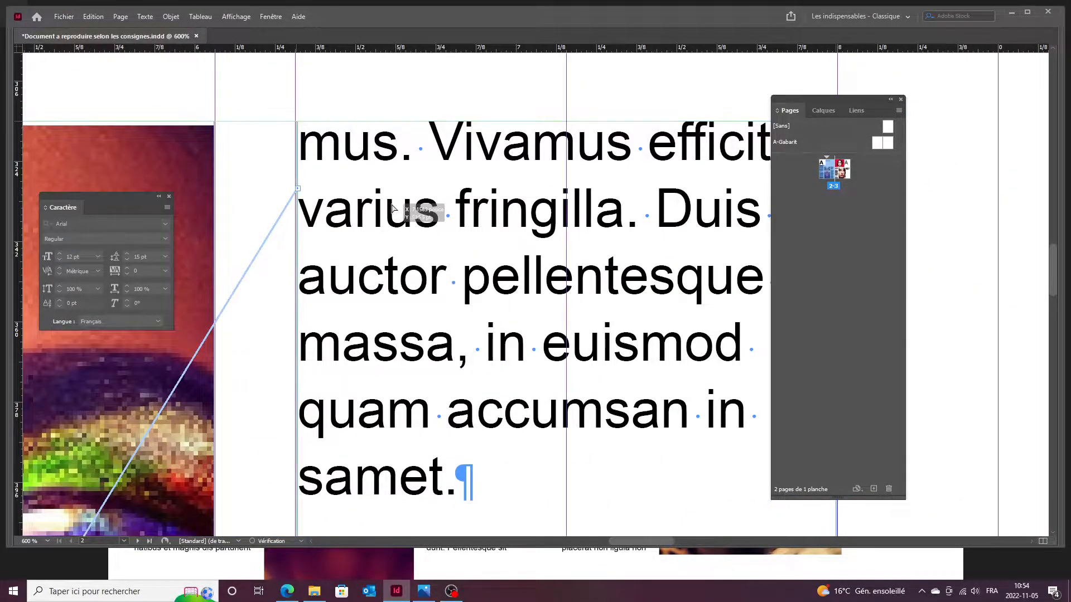
scroll(332, 167, "up", 3)
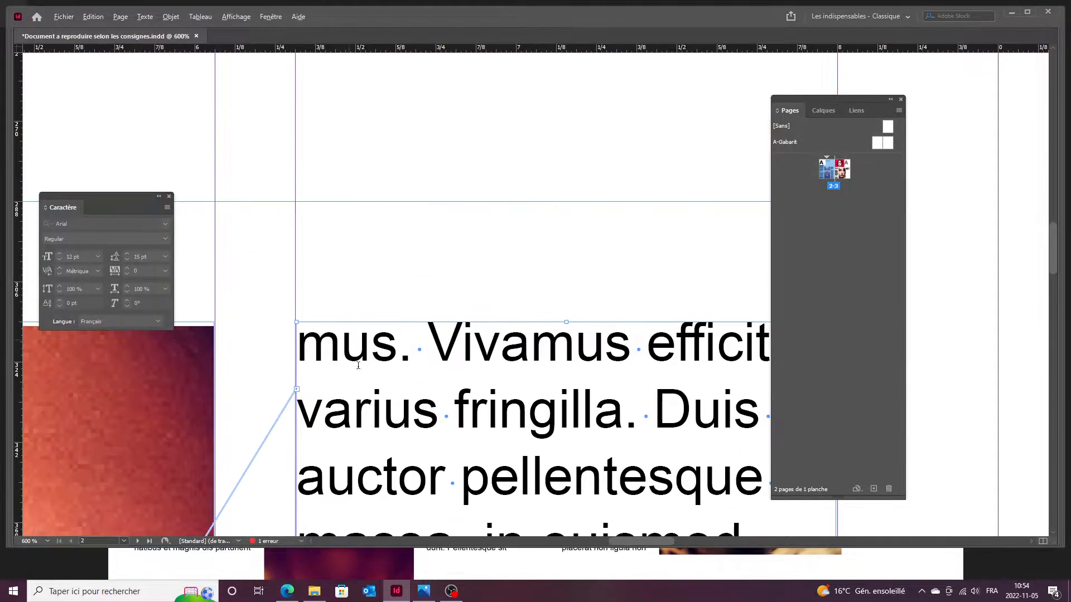
scroll(308, 306, "up", 4)
left_click_drag(289, 294, 289, 292)
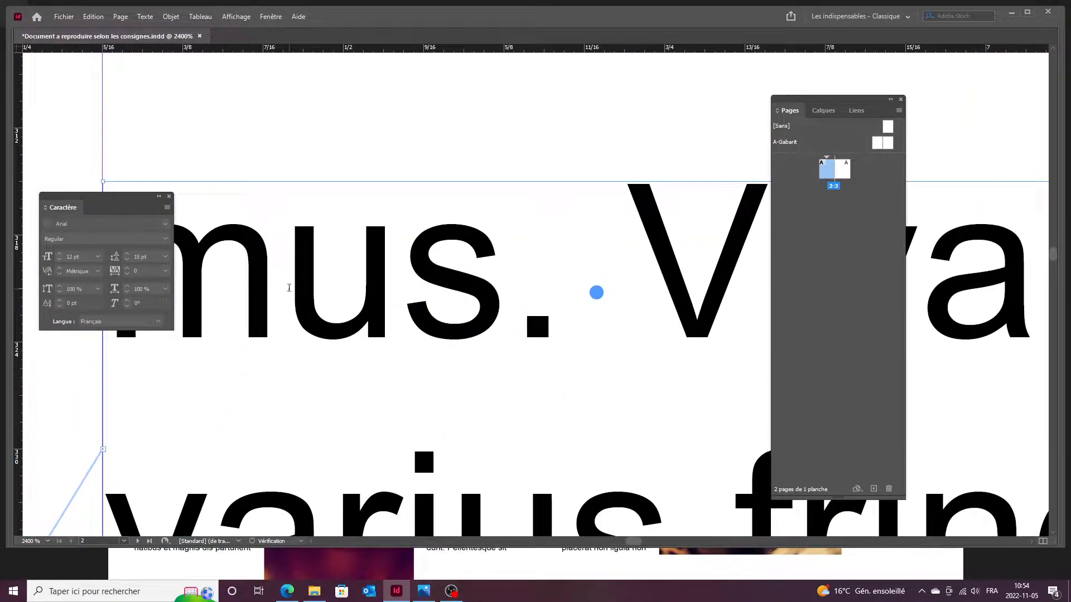
scroll(289, 291, "down", 4)
scroll(458, 286, "down", 3)
scroll(586, 292, "up", 3)
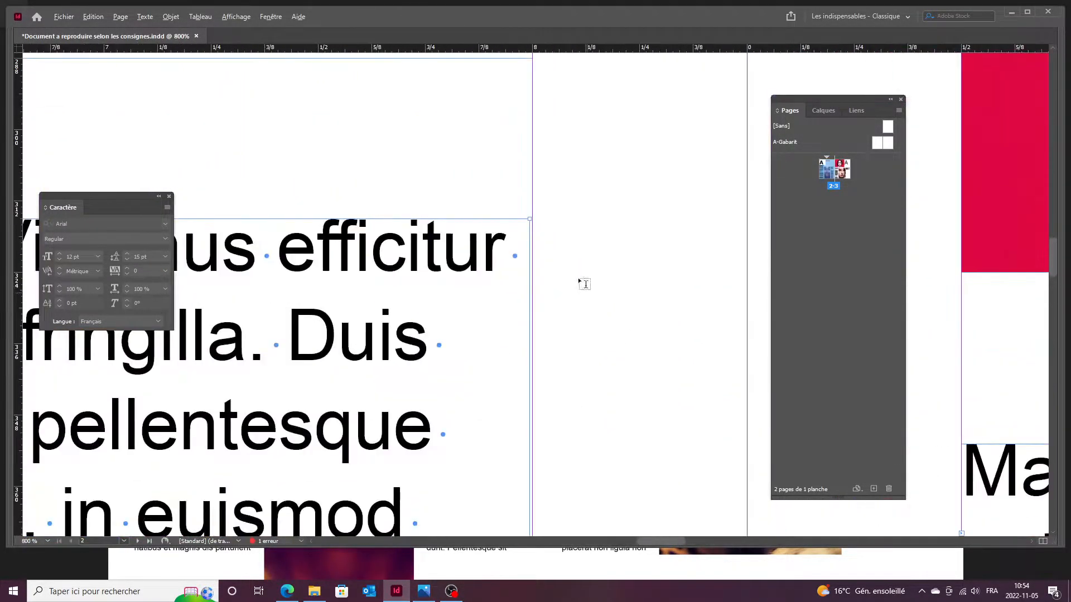
scroll(564, 347, "up", 2)
scroll(566, 347, "down", 5)
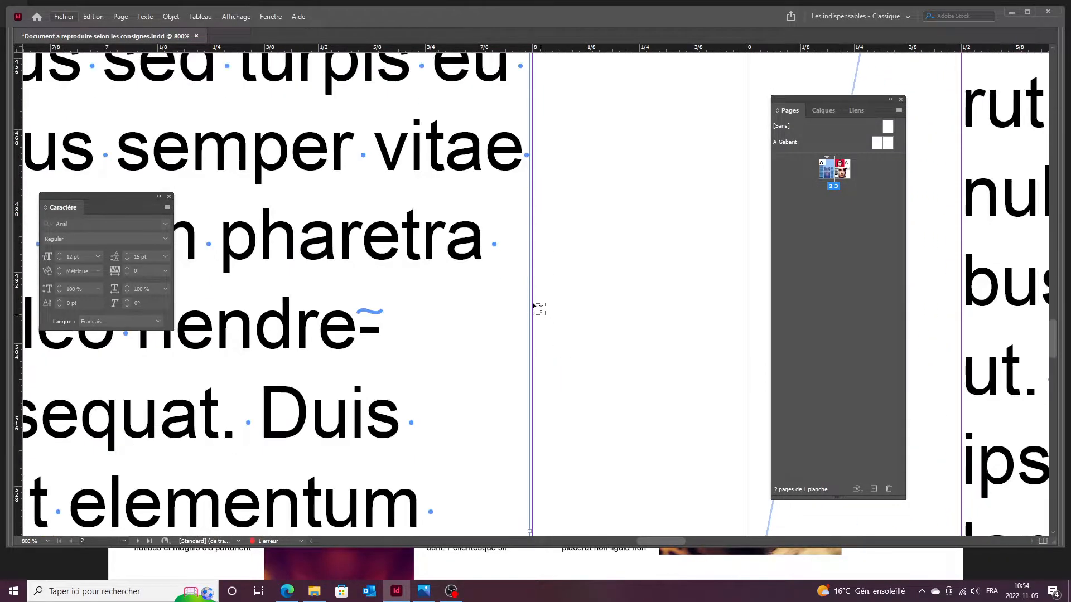
left_click_drag(529, 390, 533, 392)
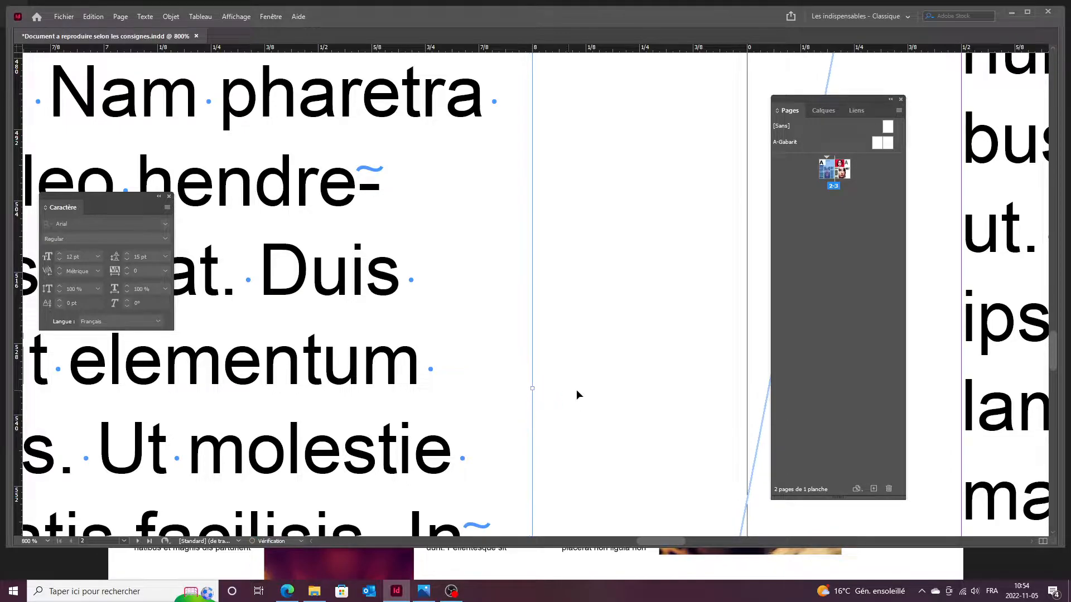
left_click(578, 394)
scroll(579, 394, "down", 6)
scroll(614, 349, "up", 6)
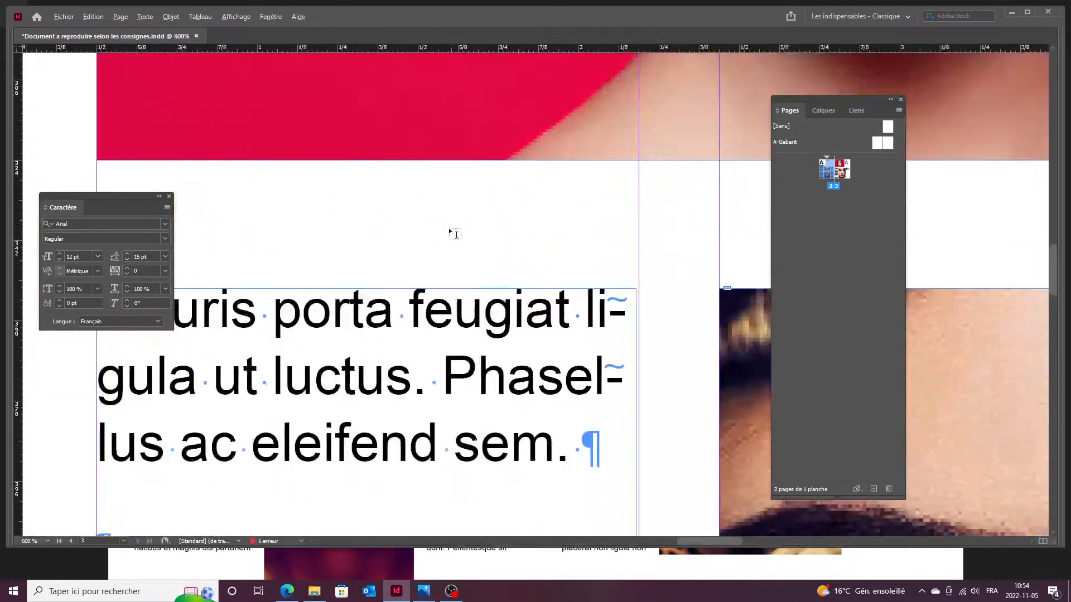
scroll(616, 337, "down", 10)
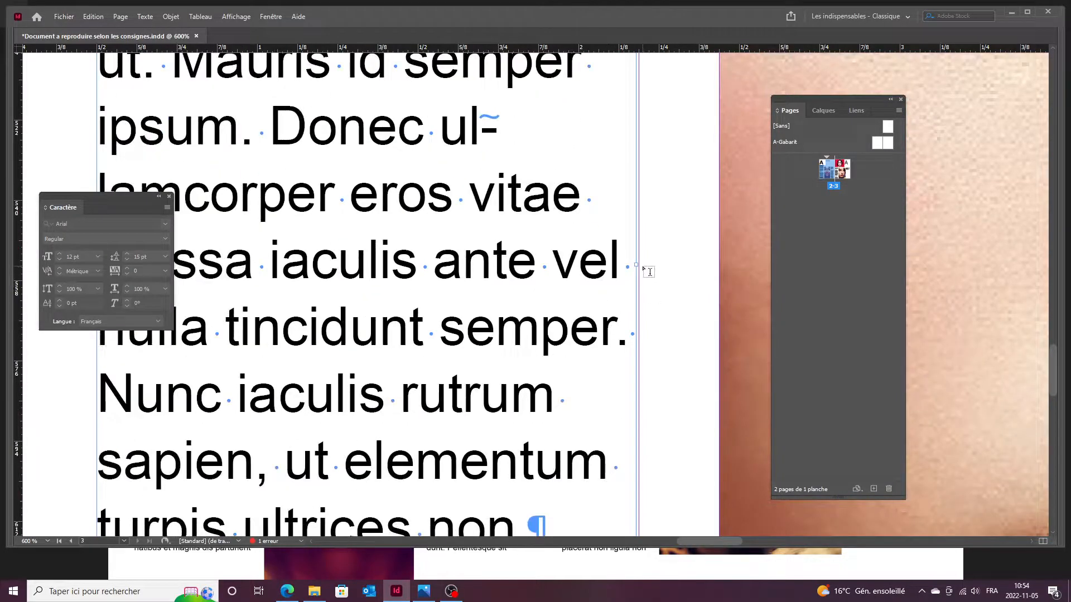
left_click_drag(637, 267, 628, 272)
scroll(641, 262, "up", 5)
scroll(628, 272, "down", 10)
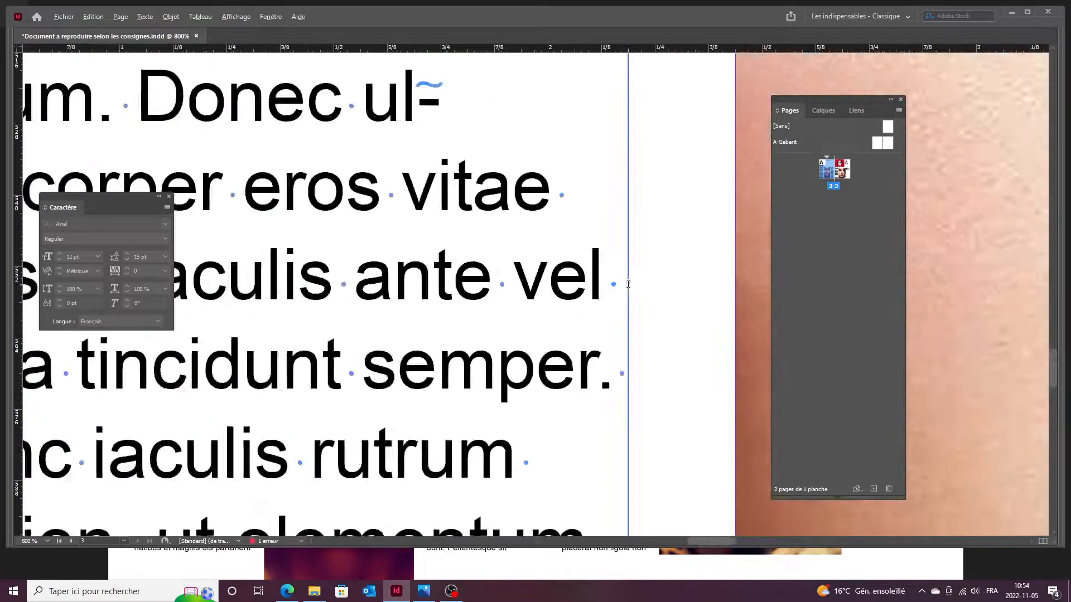
Delete the empty paragraphs above 'Phasellus' and around 'QUÉBEC EN 2022' in the right-page text.
scroll(497, 322, "down", 2)
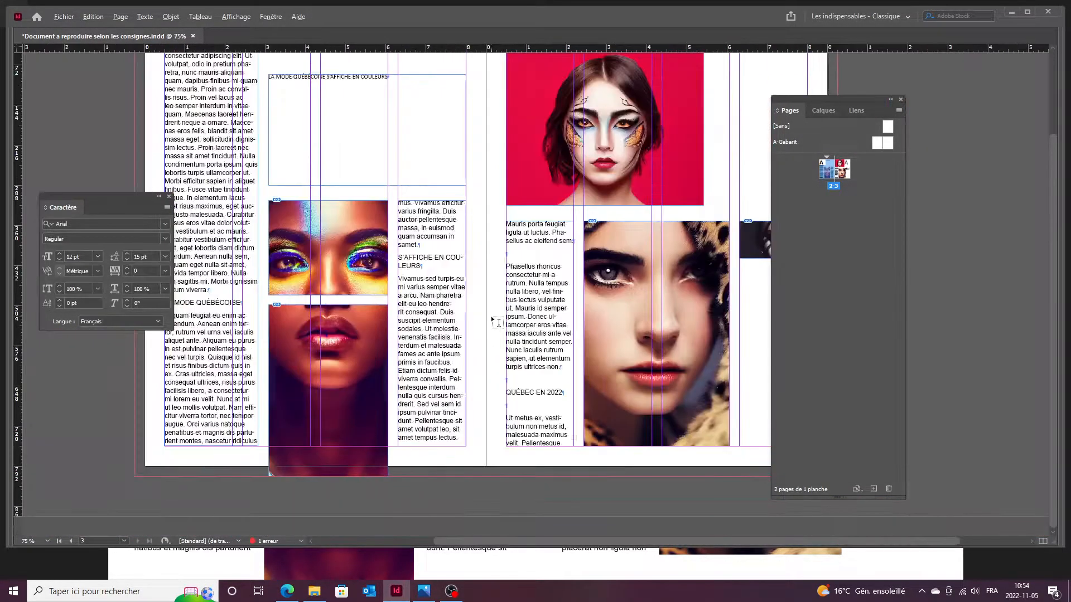
scroll(531, 389, "up", 2)
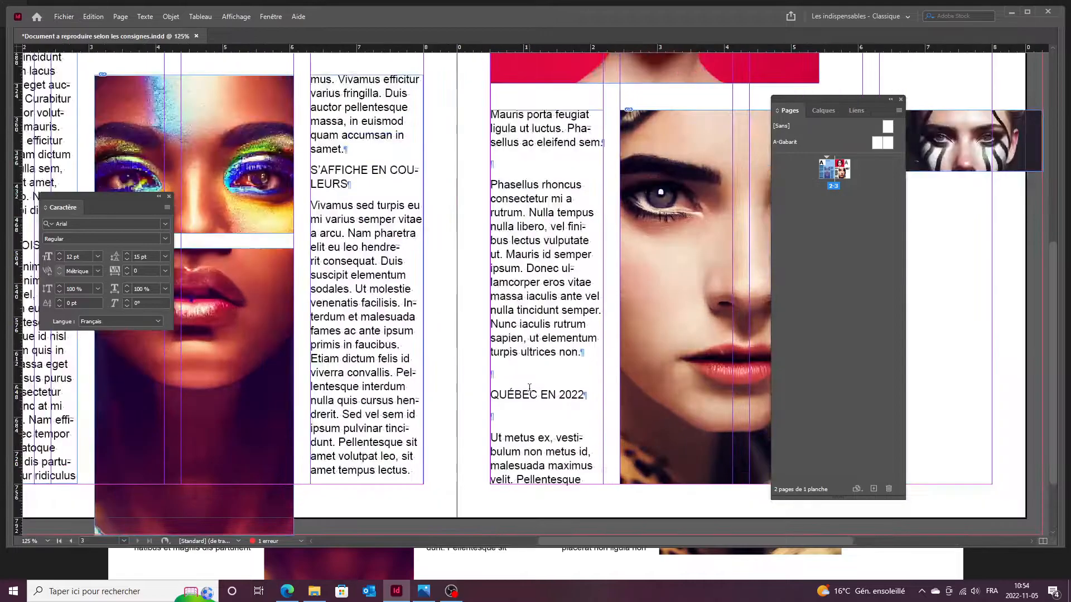
left_click(512, 262)
key("BackSpace")
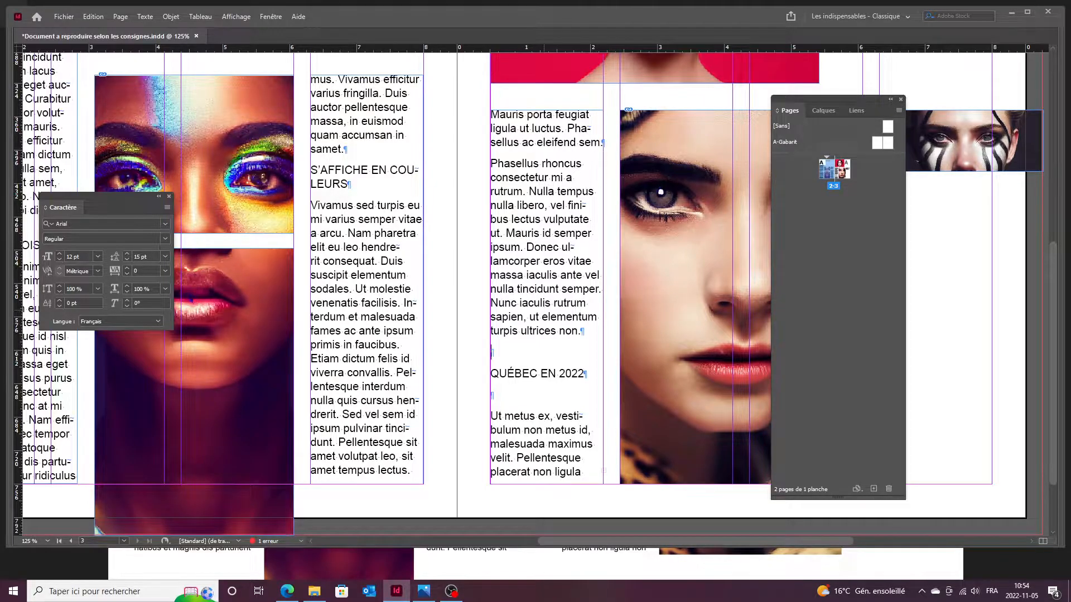
key("BackSpace")
left_click(512, 375)
key("BackSpace")
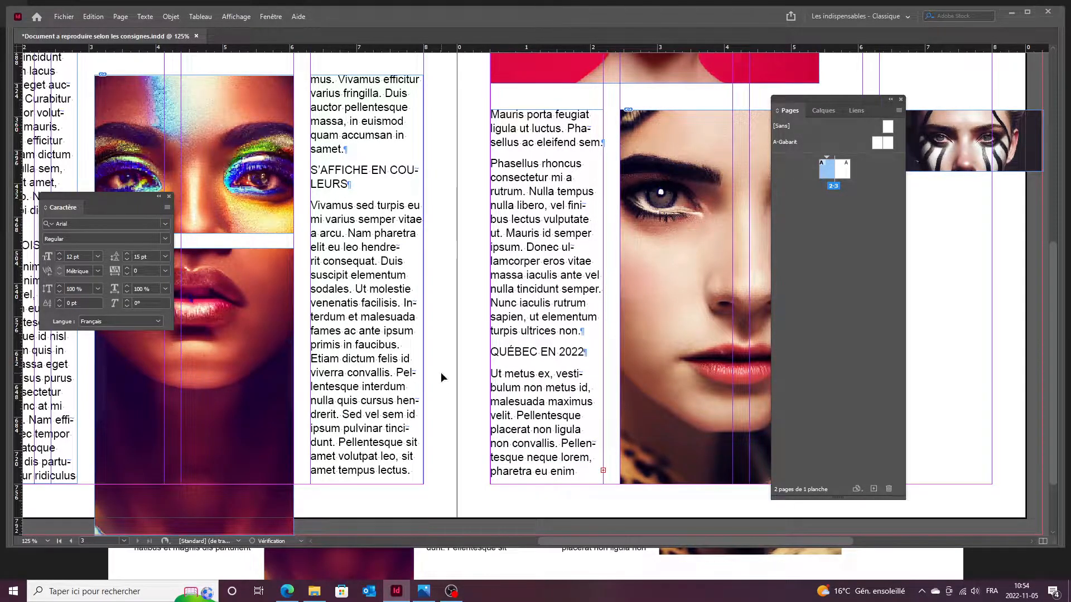
scroll(440, 373, "down", 4)
scroll(655, 280, "up", 2)
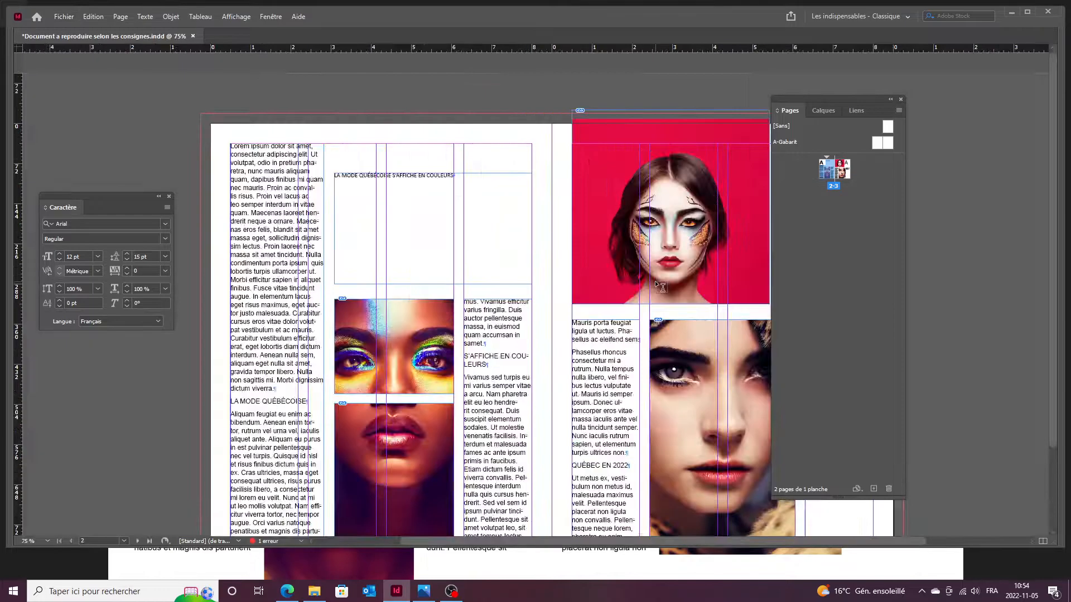
scroll(692, 246, "right", 4)
scroll(669, 212, "down", 1)
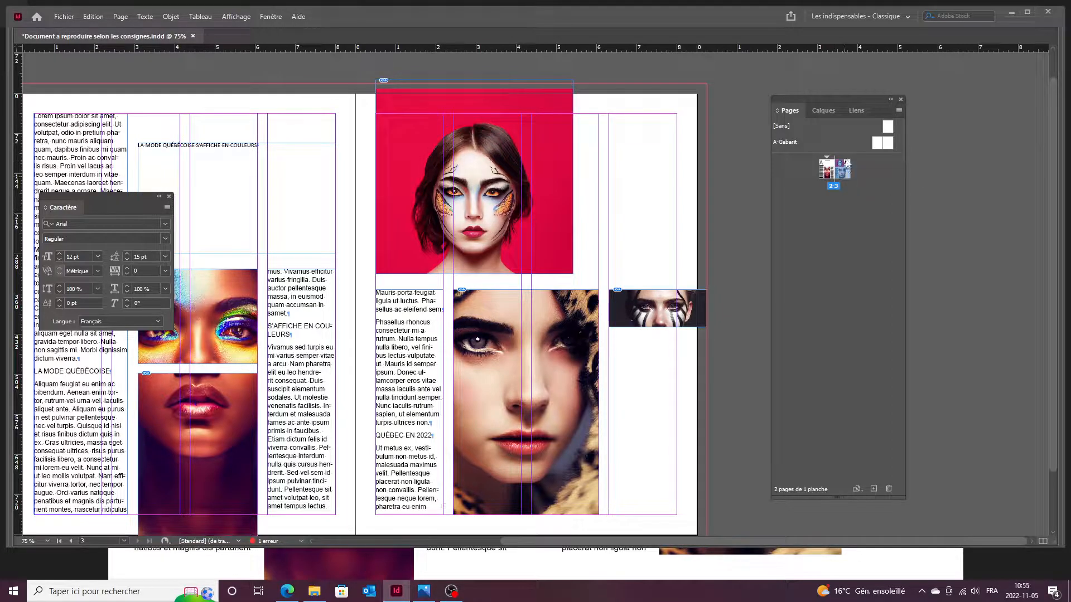
Raise the right page's grid from 4 to 5 columns and select the overset text frame.
left_click(121, 16)
left_click(162, 40)
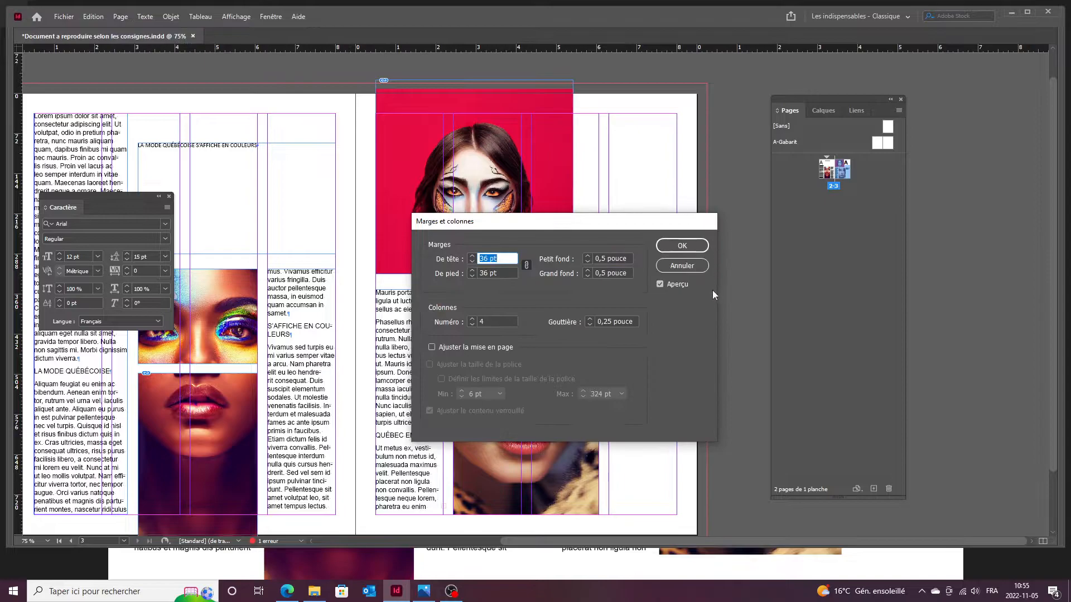
left_click(471, 319)
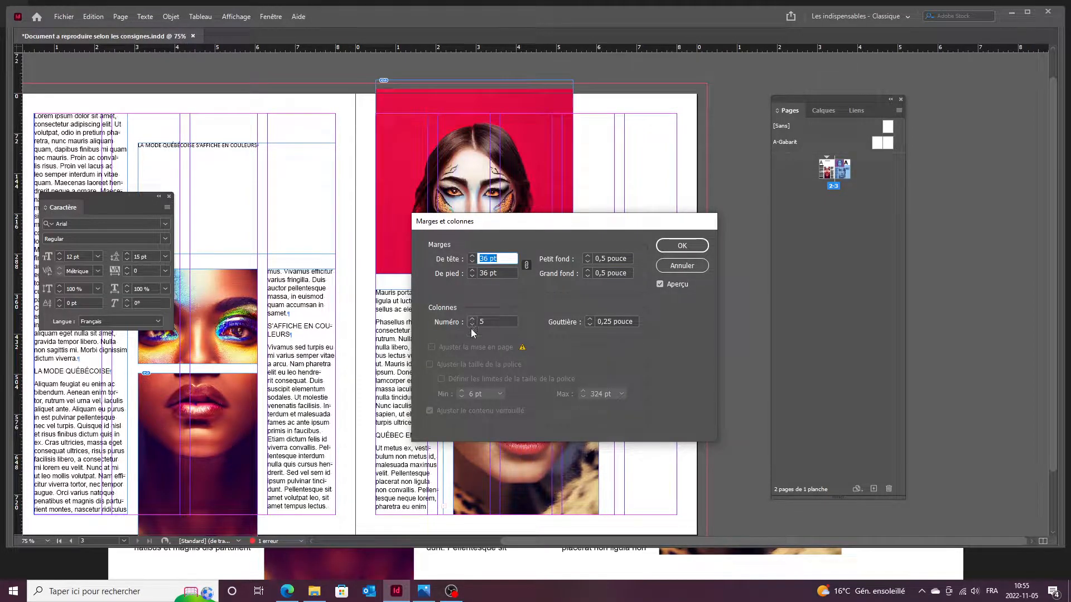
left_click(689, 247)
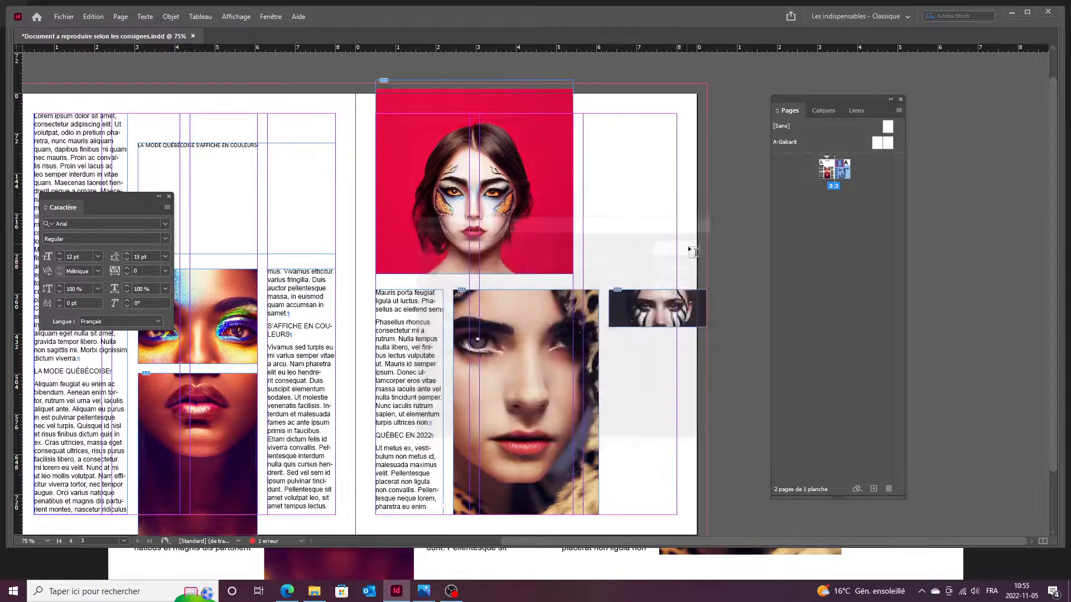
left_click(425, 417)
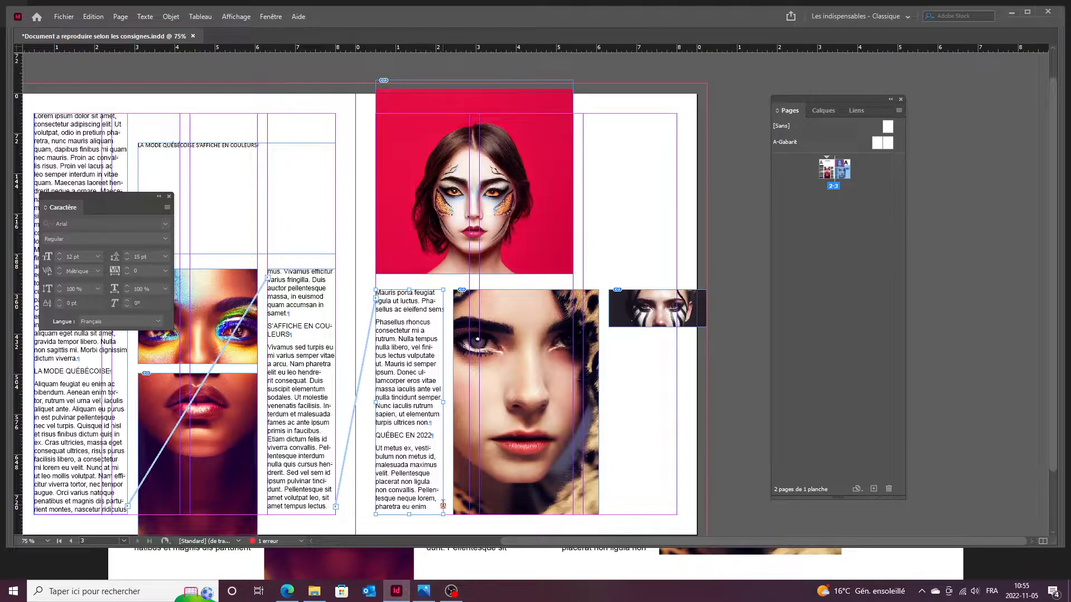
Thread the overflow text into a new frame drawn in page 3's right column.
left_click(443, 507)
left_click(584, 116)
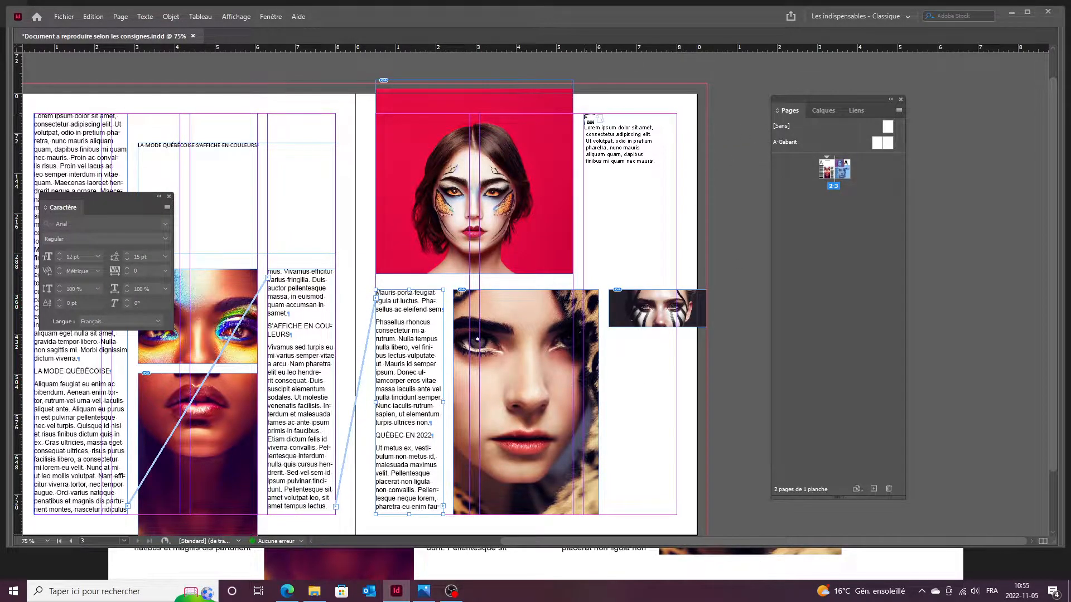
left_click_drag(584, 116, 691, 258)
left_click(604, 115)
scroll(591, 110, "up", 9)
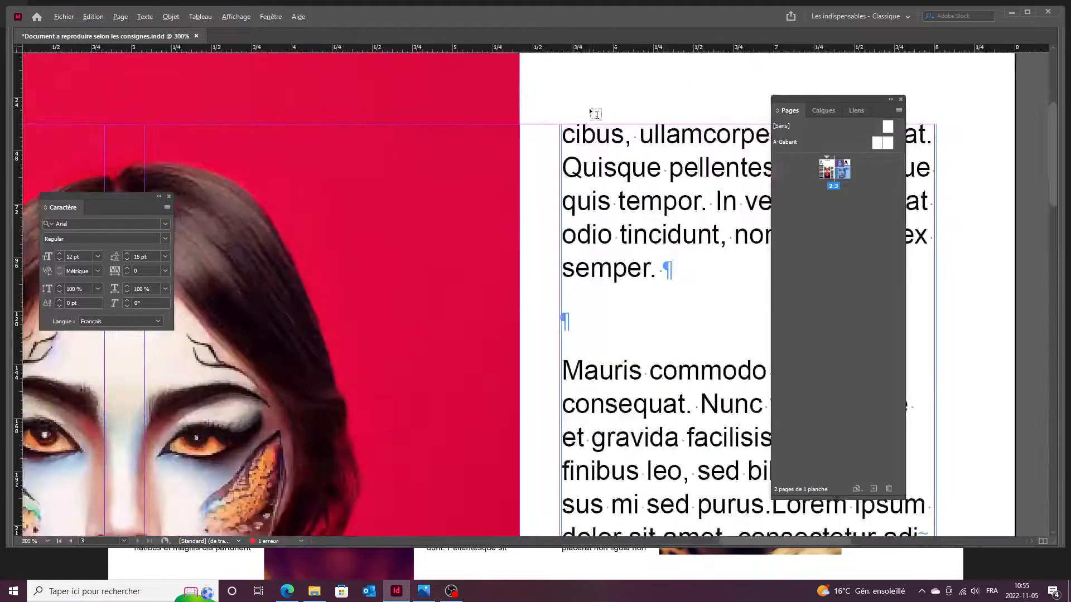
left_click_drag(514, 209, 505, 210)
scroll(477, 199, "up", 3)
left_click_drag(476, 285, 473, 283)
scroll(456, 265, "down", 9)
Snap the new frame's left edge to the column guide.
key("t")
left_click_drag(628, 295, 320, 101)
scroll(438, 253, "down", 4)
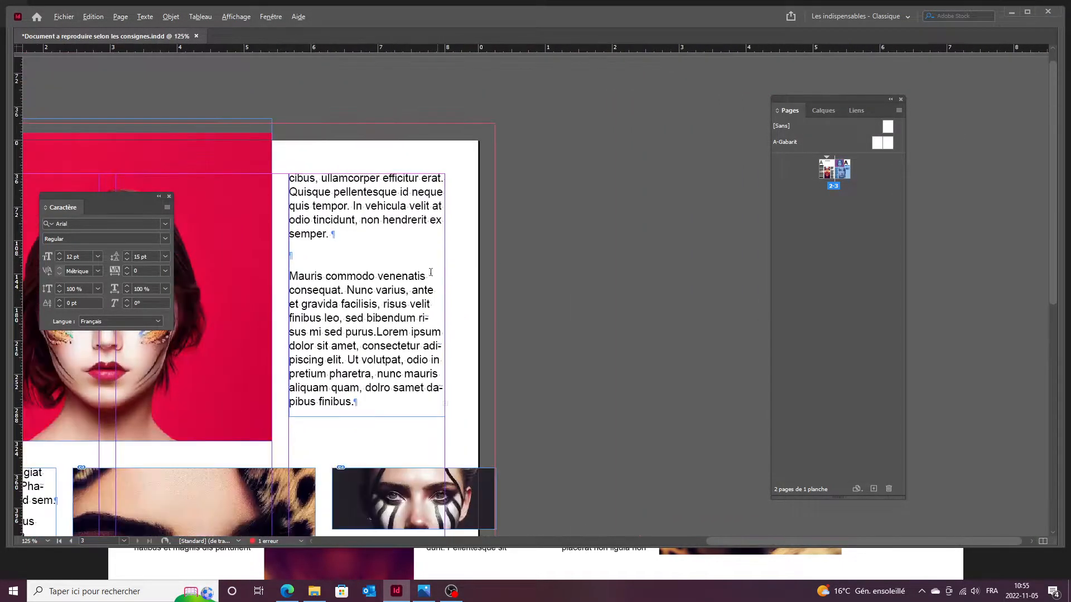
key("Escape")
scroll(445, 286, "up", 13)
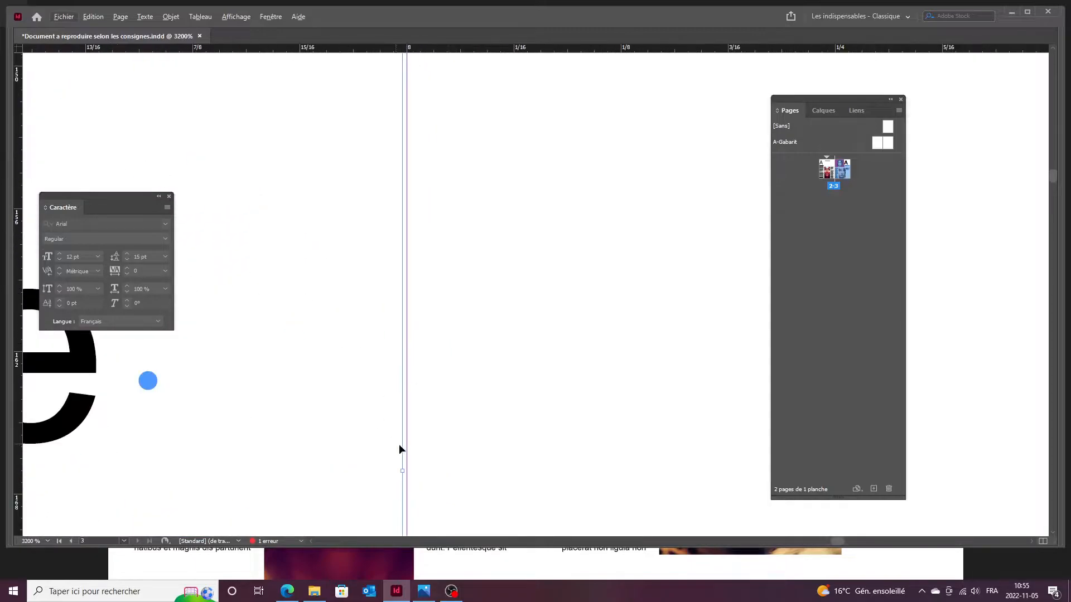
left_click_drag(404, 373, 407, 372)
scroll(445, 357, "down", 13)
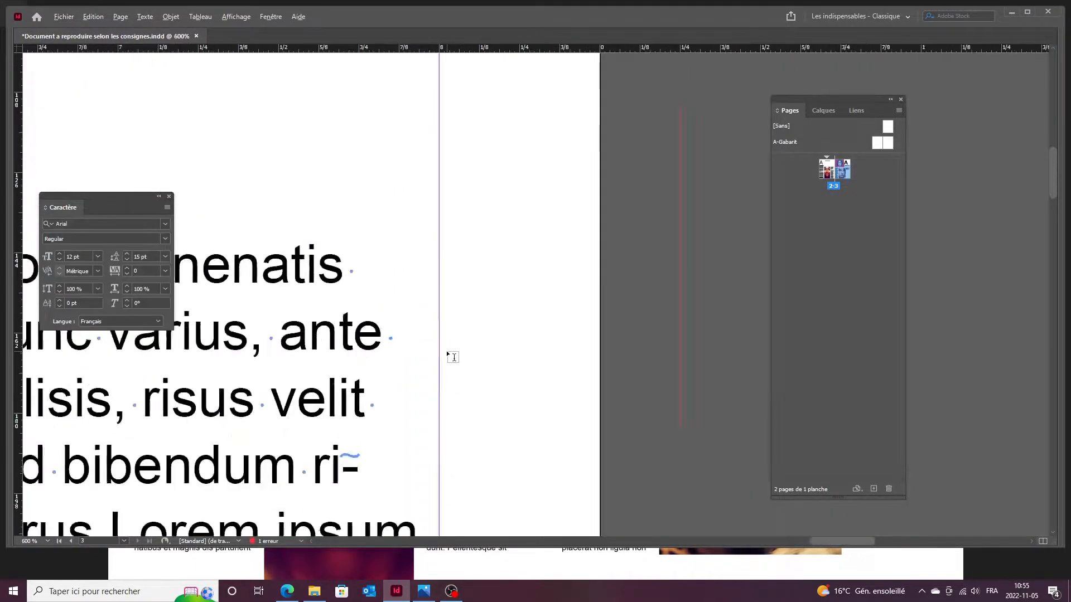
left_click_drag(368, 321, 647, 285)
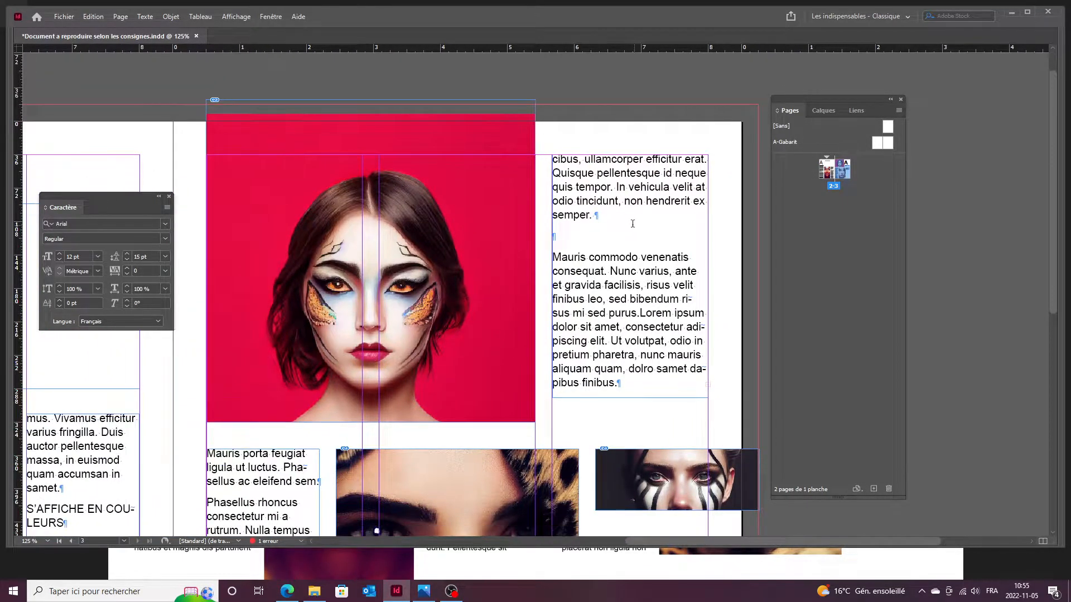
Delete the blank line before 'Mauris commodo' and show the panels again.
left_click(585, 240)
key("BackSpace")
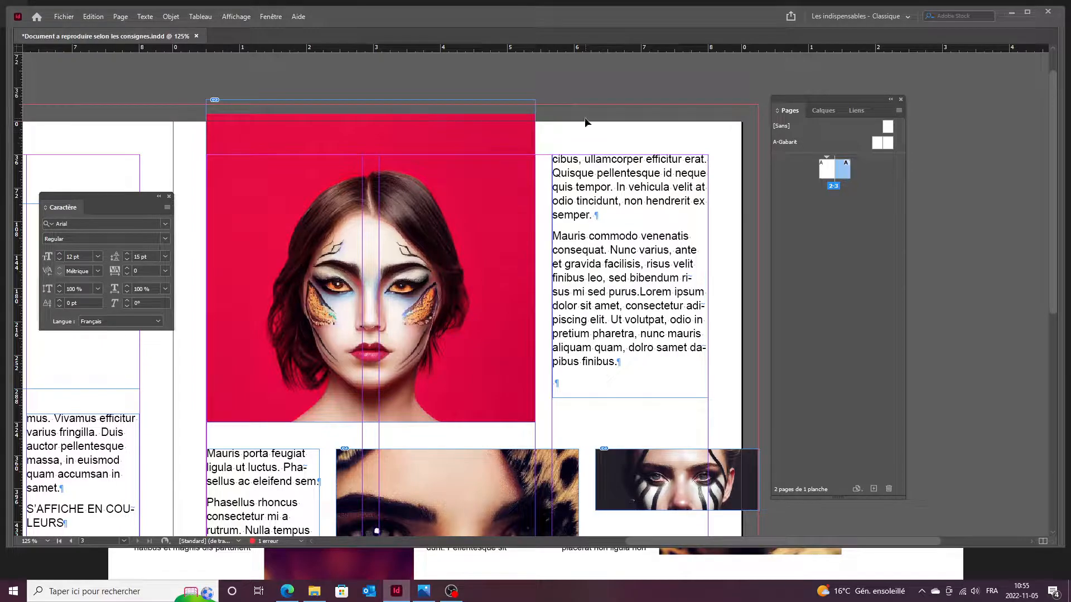
key("Tab")
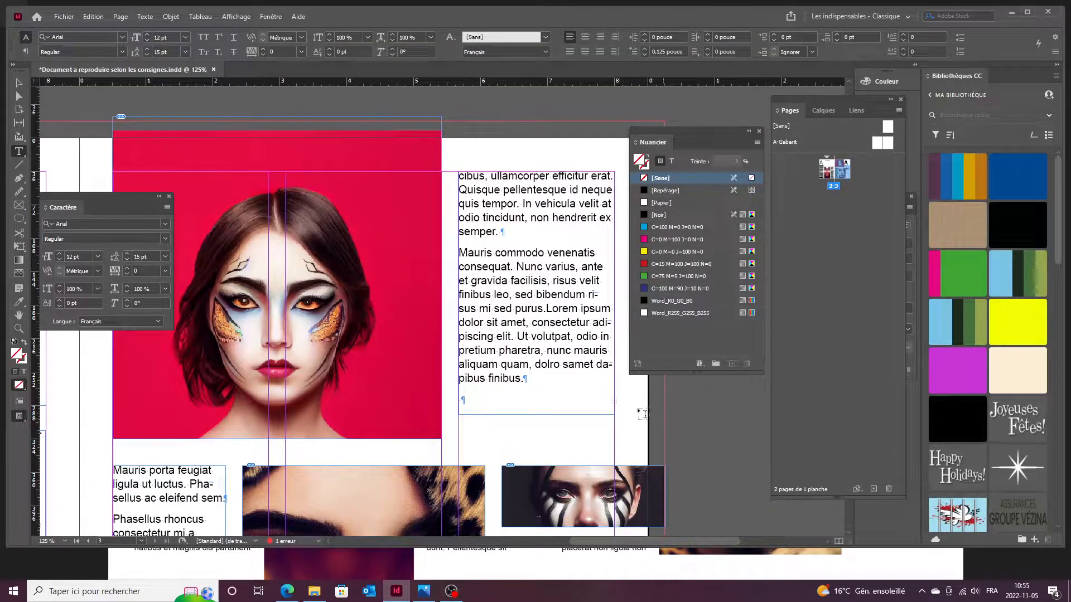
Fit the whole spread in view and select only page 3 in the Pages panel.
key("ctrl+alt+0")
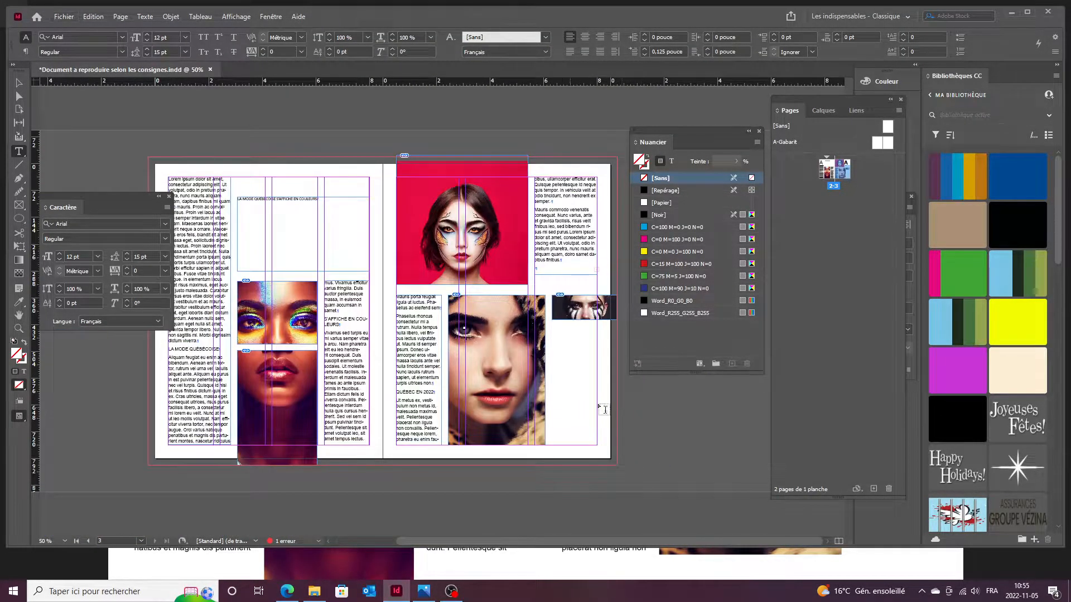
key("Tab")
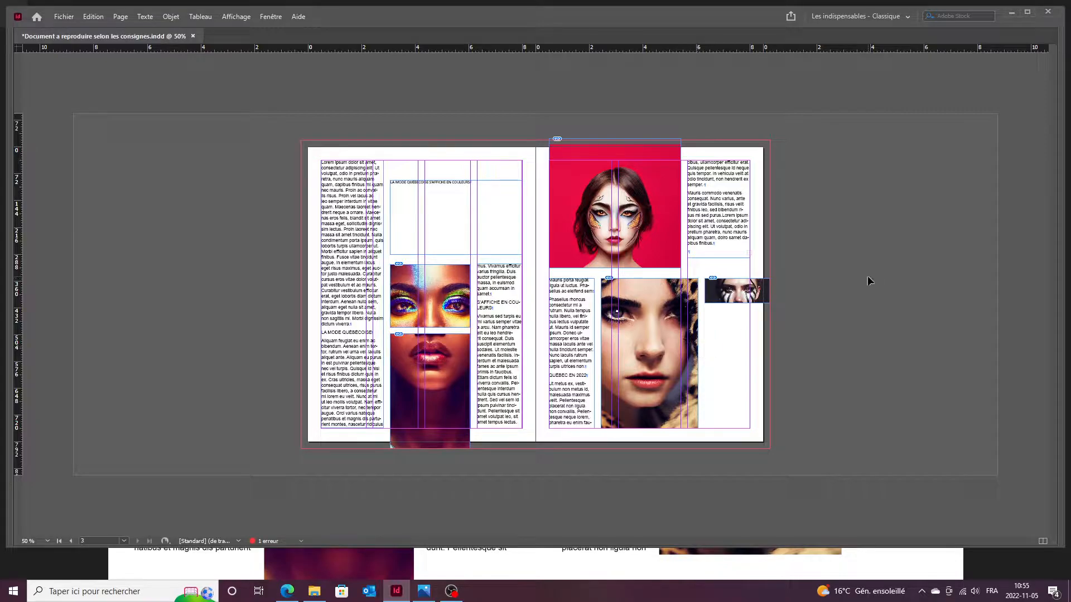
key("Tab")
left_click(841, 203)
left_click(839, 172)
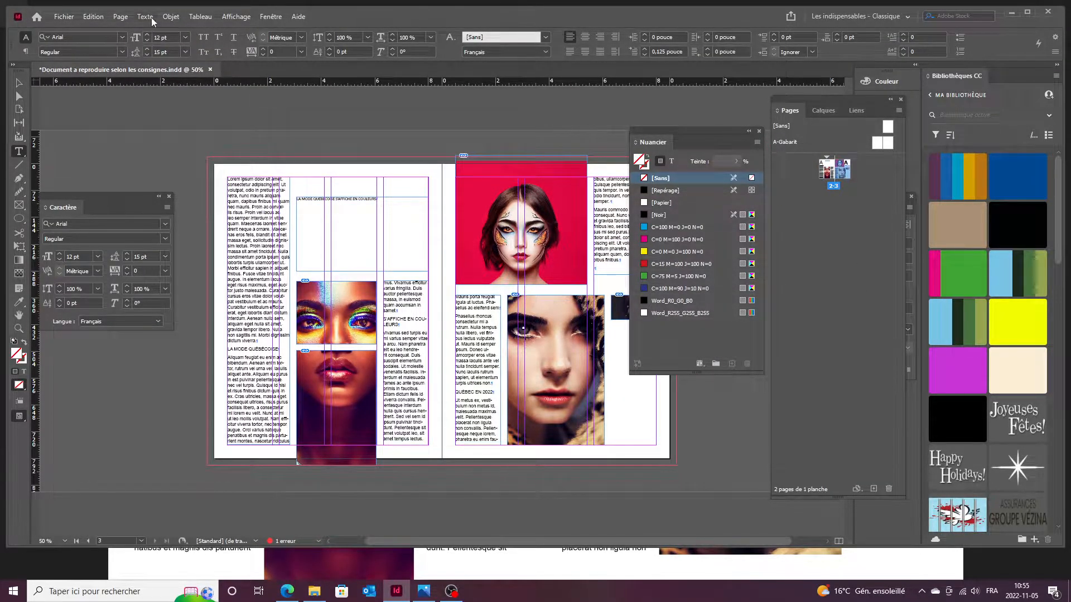
Change page 3 from 3 to 4 columns in Margins and Columns.
left_click(121, 16)
left_click(139, 42)
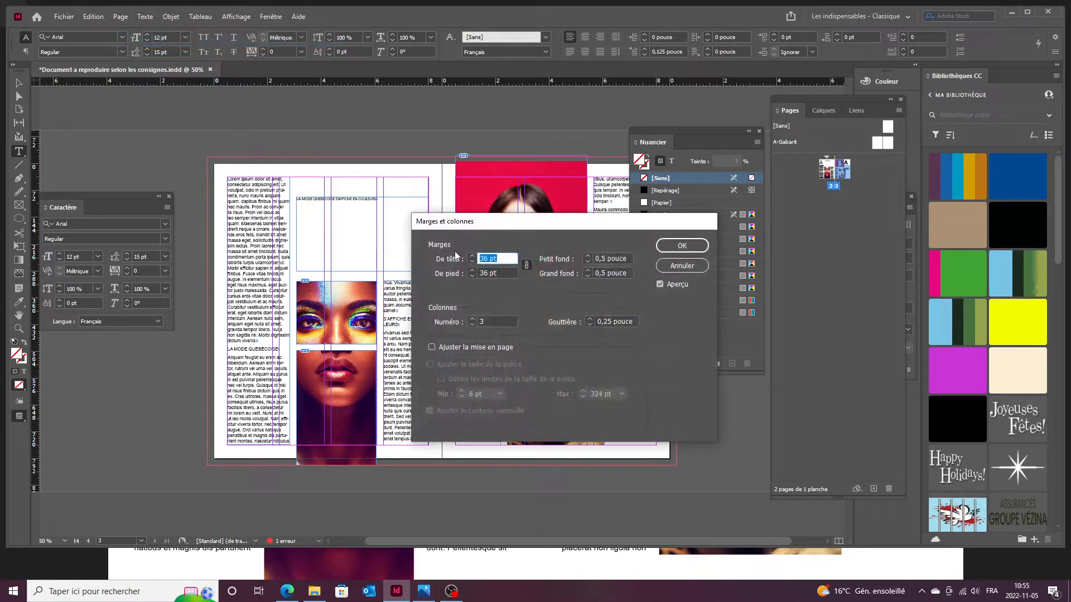
left_click(472, 319)
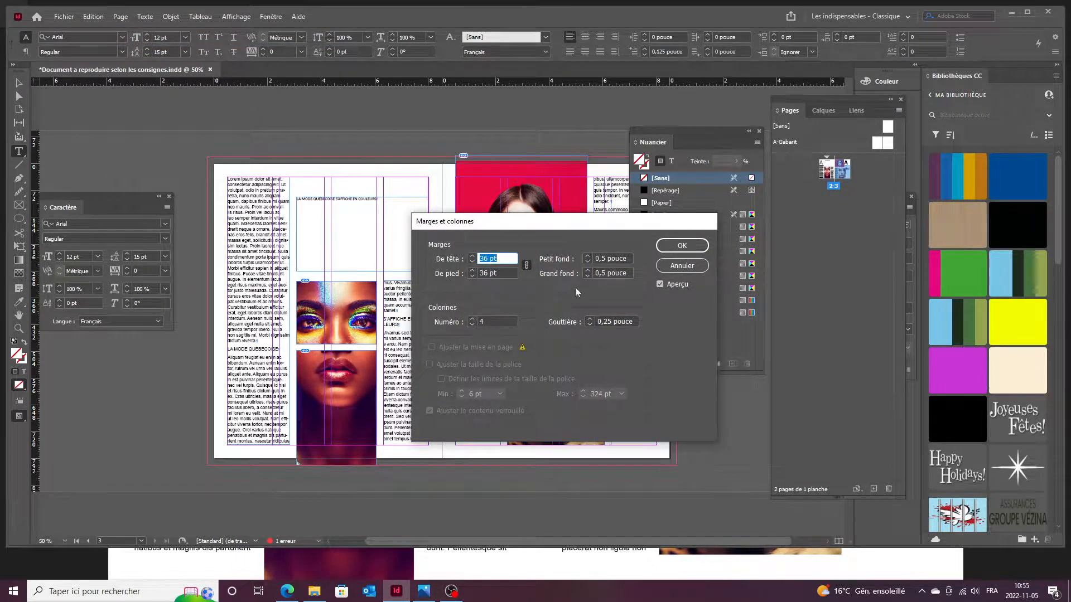
left_click(664, 250)
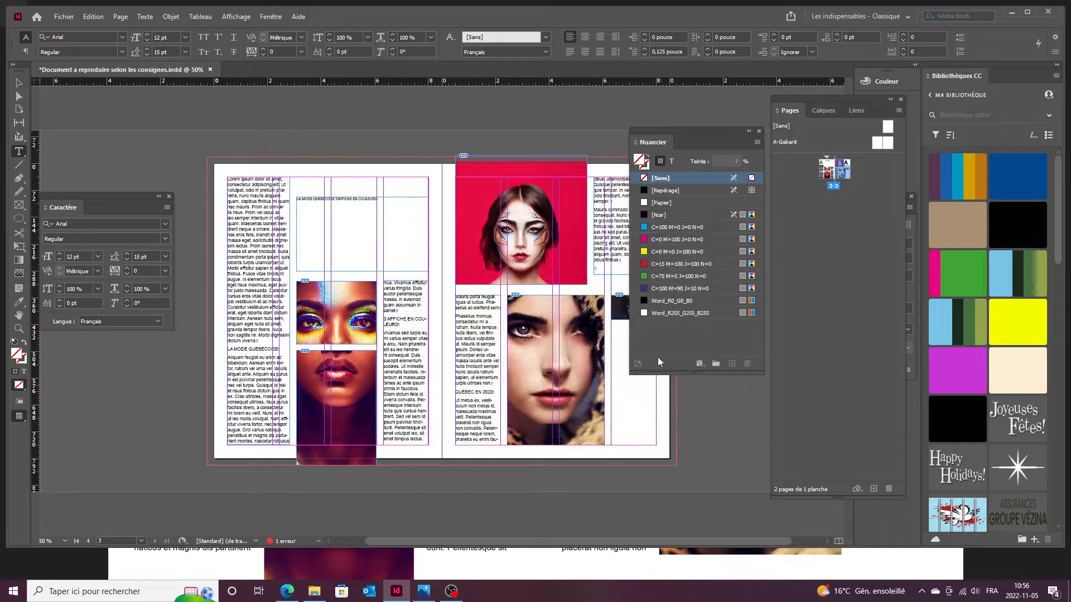
key("Tab")
Flow the overflow starting 'PAGE 1' into a new frame below the striped-face photo.
left_click(746, 242)
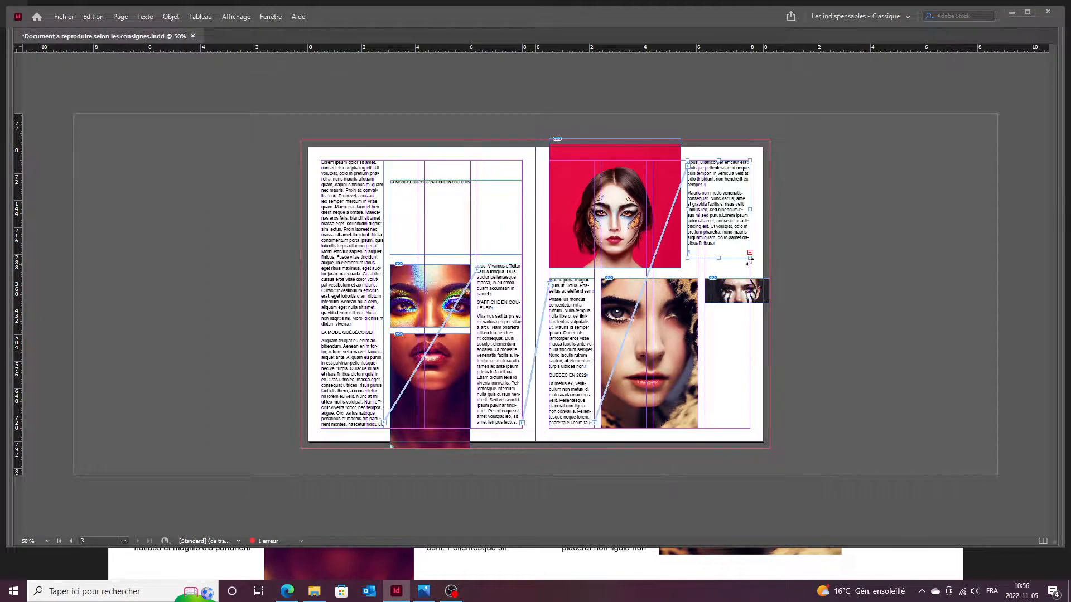
left_click(749, 252)
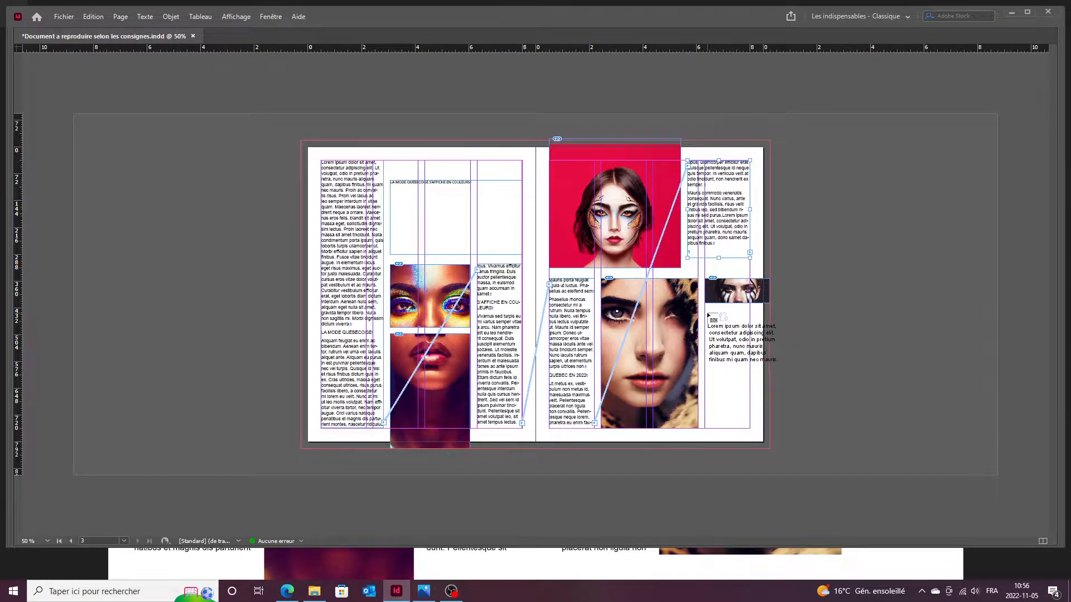
left_click_drag(705, 312, 750, 403)
key("t")
scroll(643, 269, "up", 4)
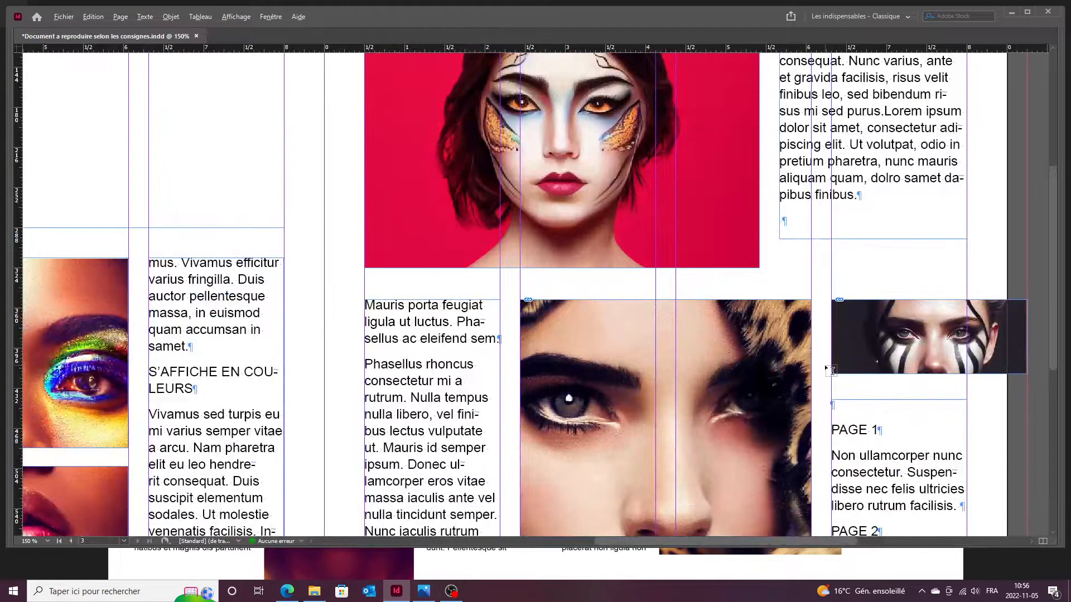
scroll(827, 366, "down", 4)
scroll(588, 288, "up", 2)
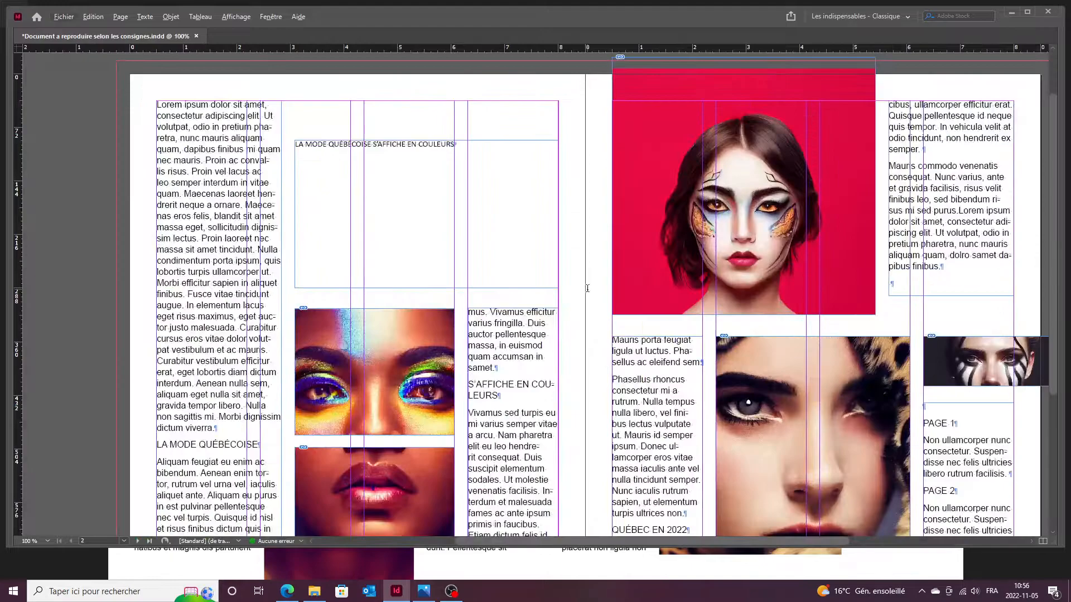
scroll(606, 305, "down", 2)
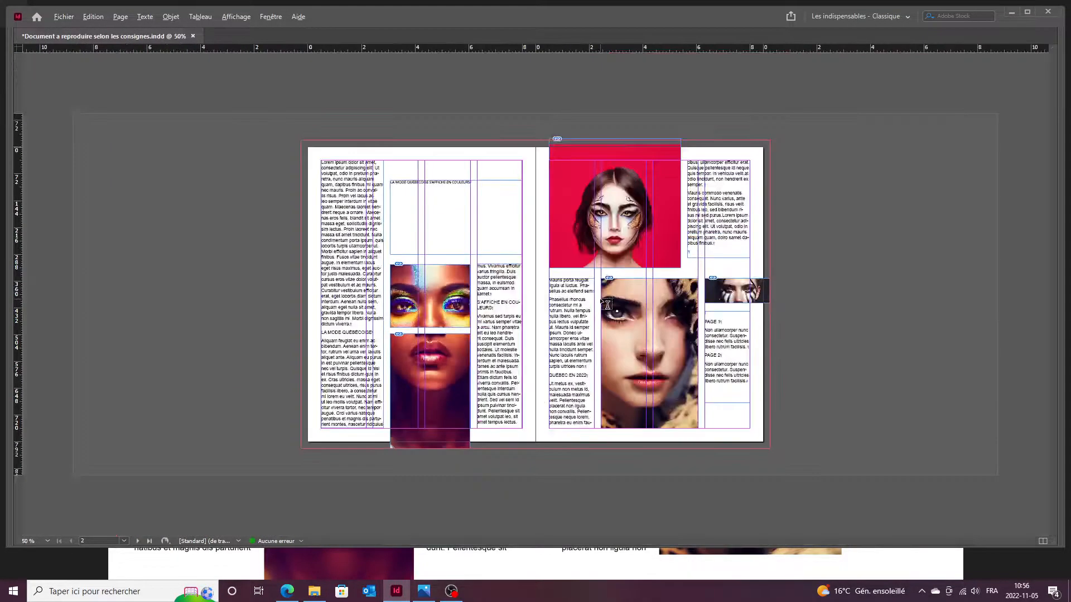
key("alt")
scroll(542, 307, "up", 1)
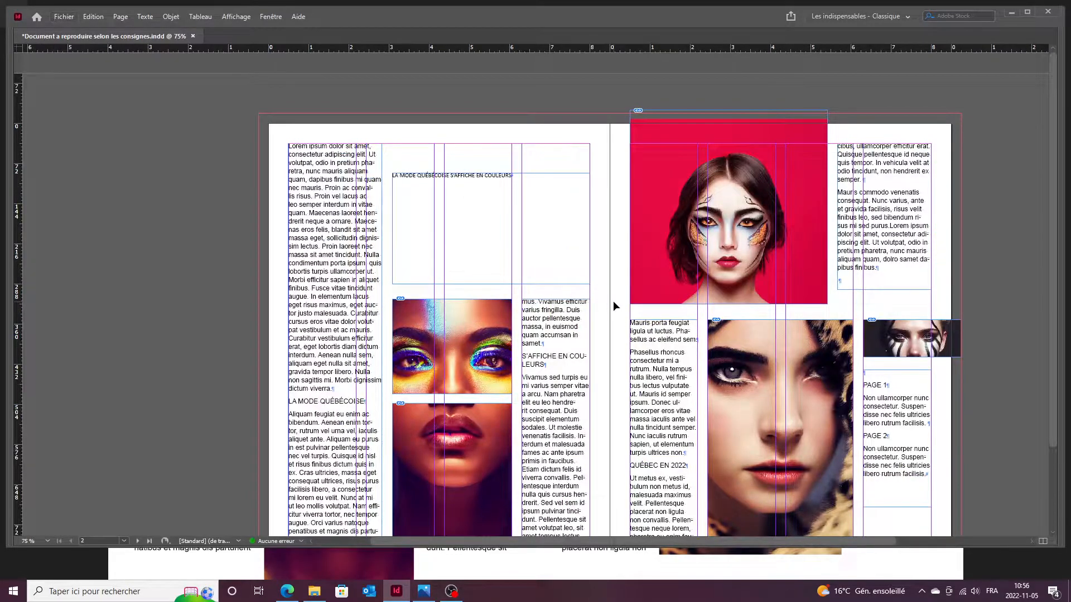
View the whole spread, check the title frame, and bring the panels back.
left_click_drag(619, 308, 561, 265)
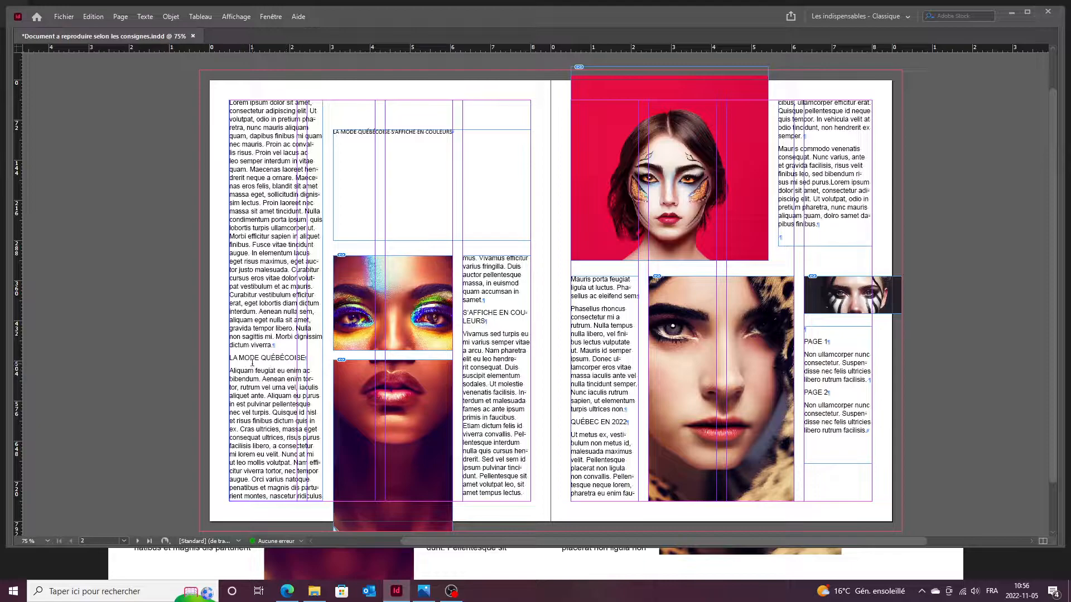
left_click(335, 241)
left_click(333, 252)
key("Tab")
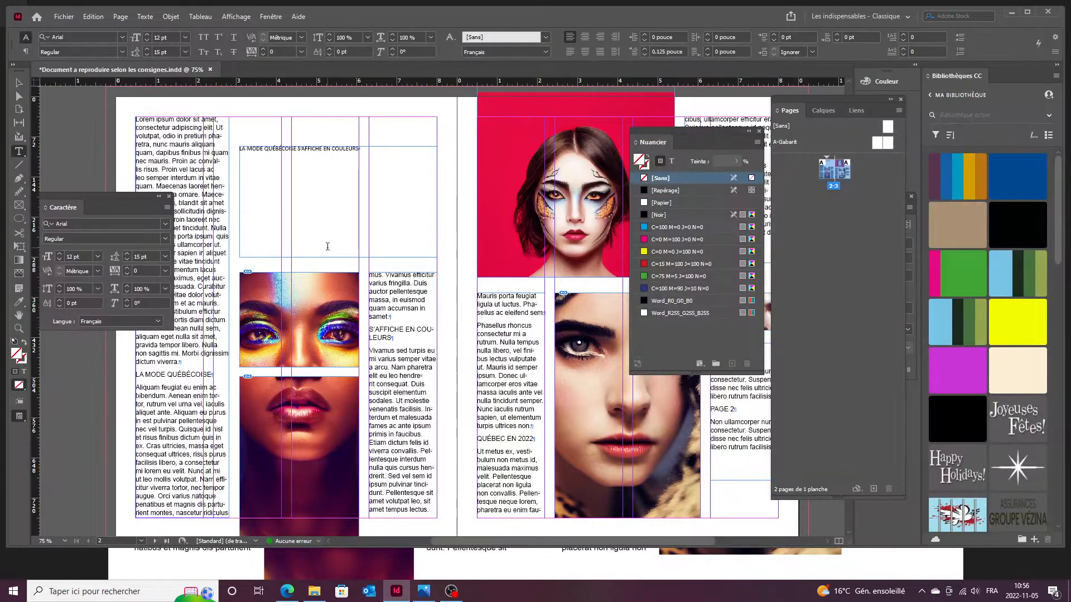
Open the Paragraph panel from the Type menu and move it toward the middle.
left_click(146, 17)
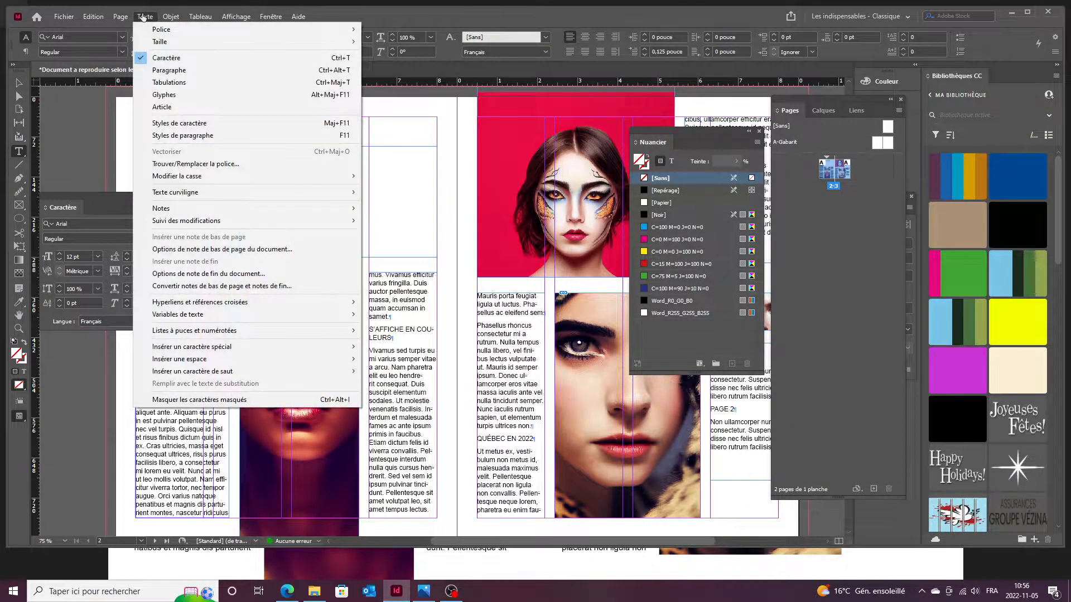
left_click(165, 71)
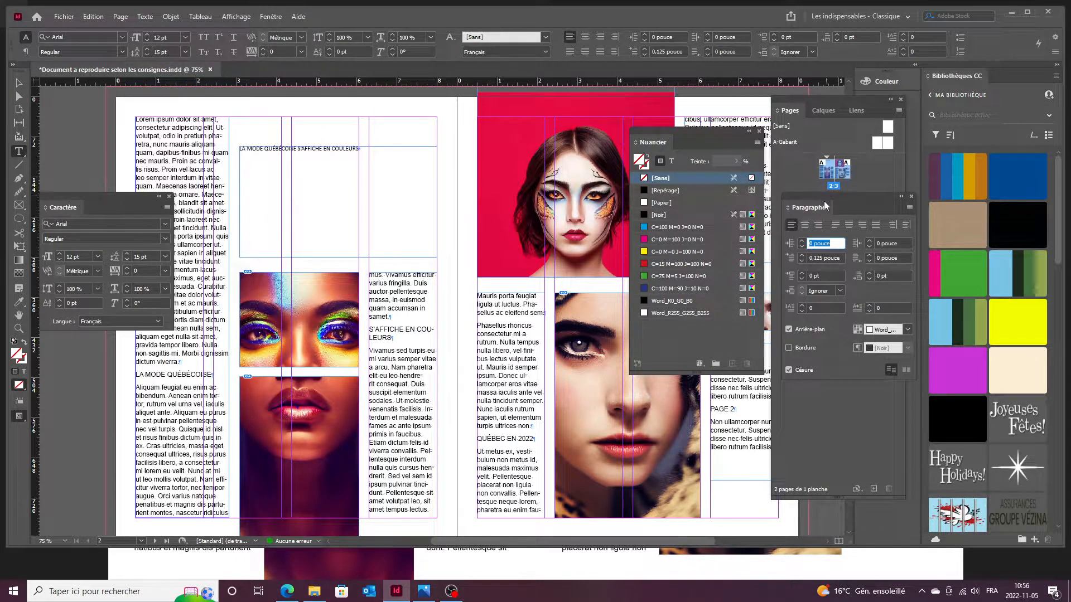
left_click_drag(854, 202, 671, 226)
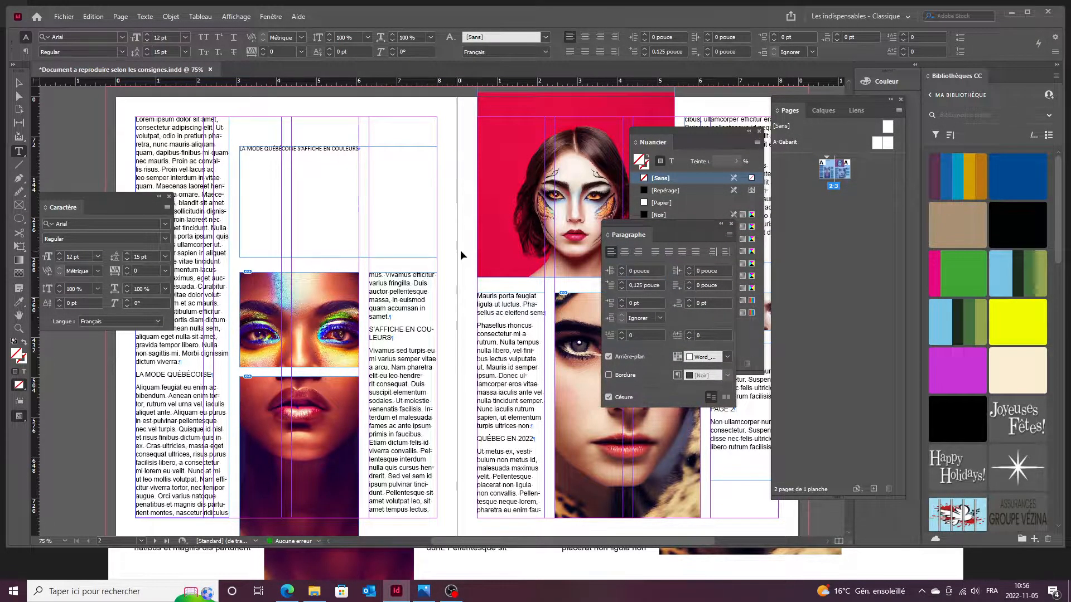
Hide all panels and compare the spread with the reference image.
key("Tab")
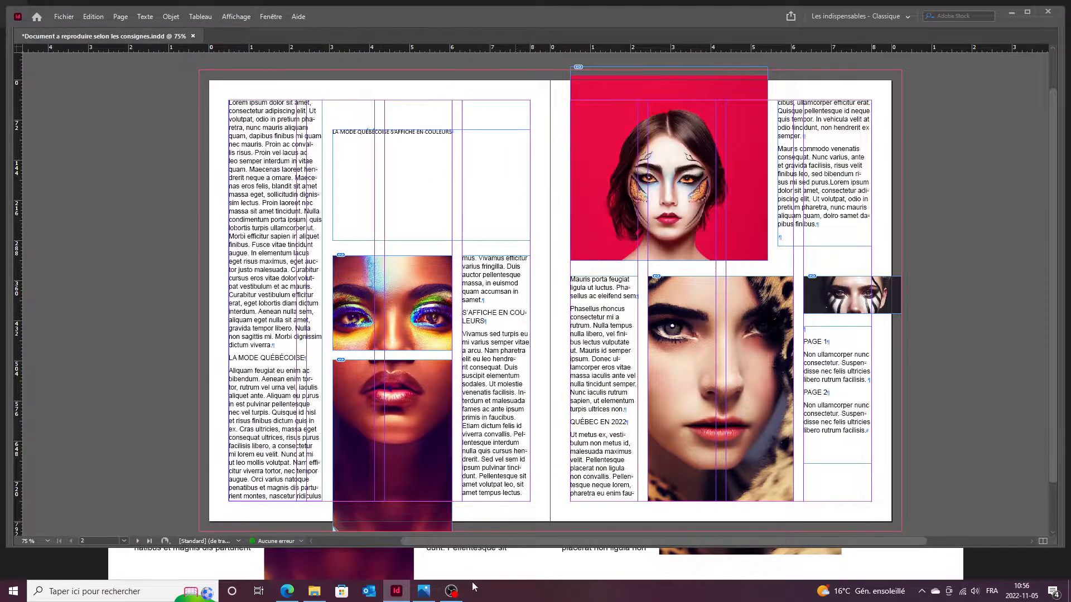
left_click(424, 591)
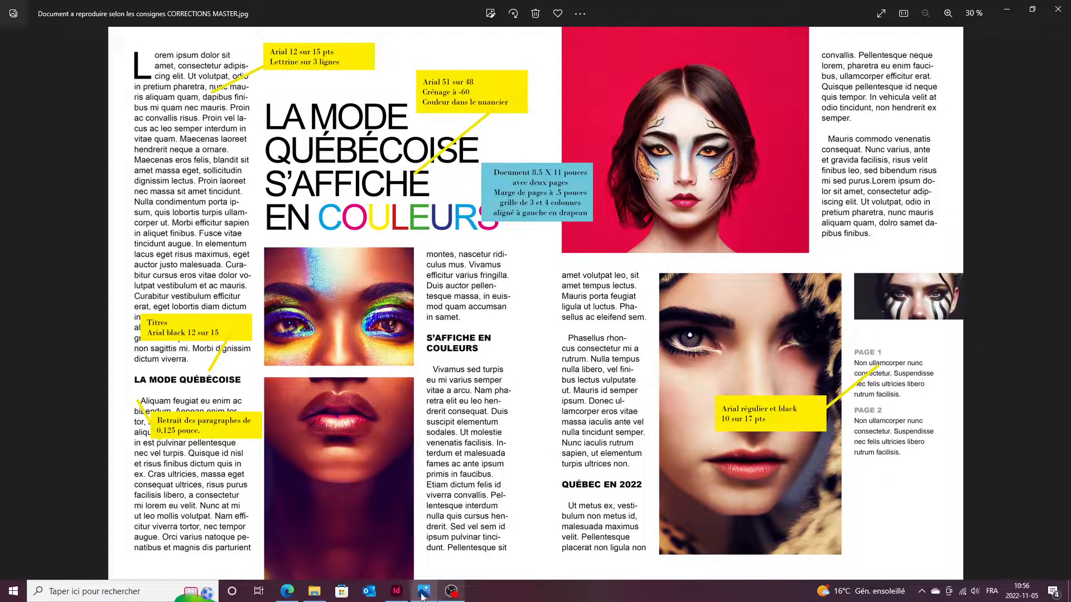
left_click(397, 592)
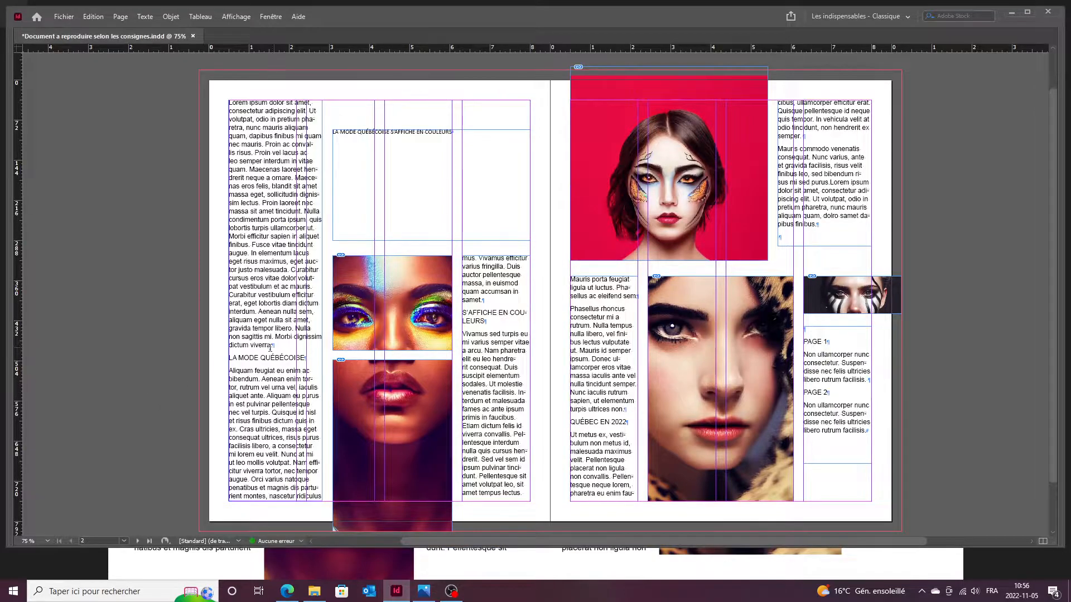
scroll(256, 353, "down", 2)
scroll(271, 298, "up", 3)
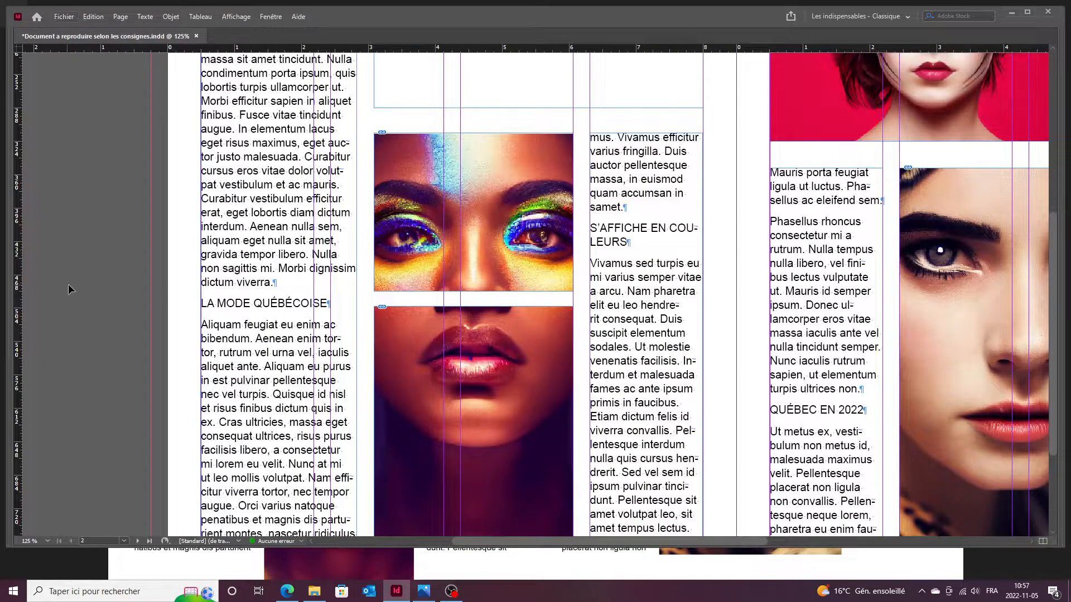
Restore the panels, move the Character panel beside the photos, and keep Points as ruler units.
key("Tab")
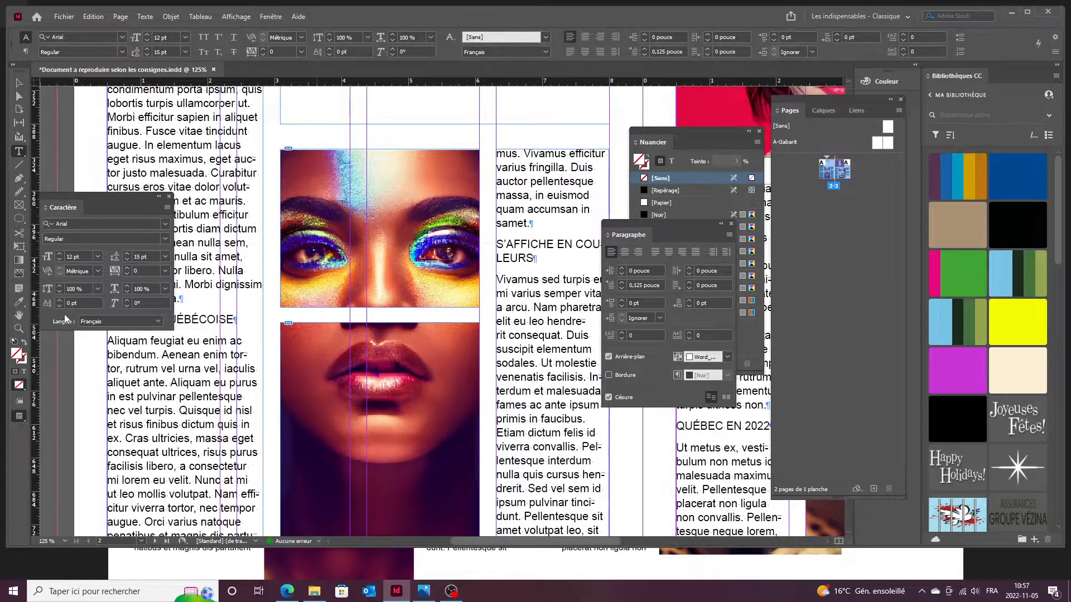
left_click_drag(99, 207, 210, 120)
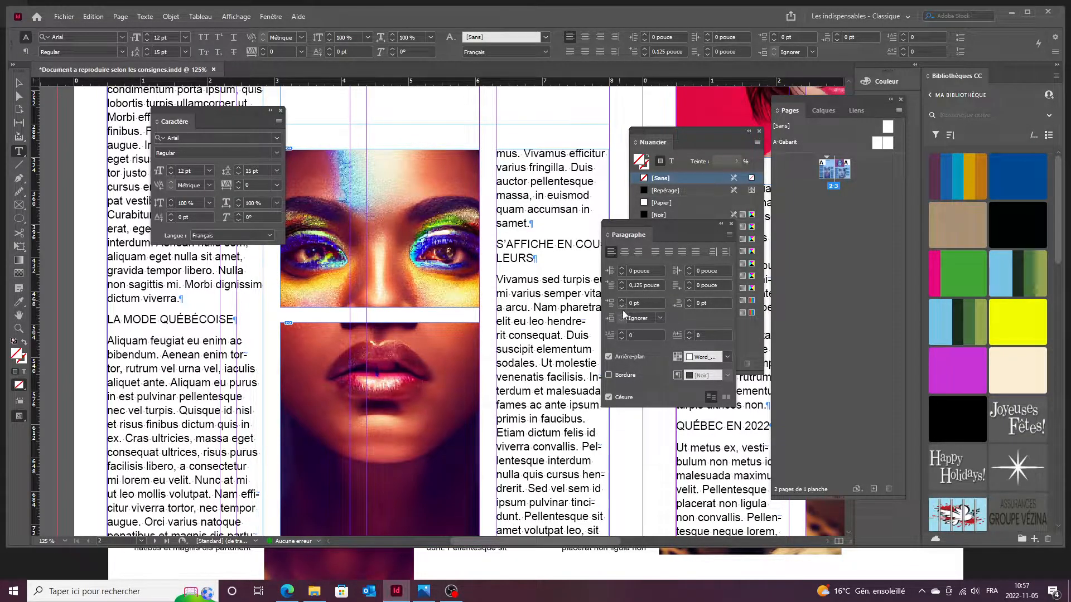
right_click(35, 253)
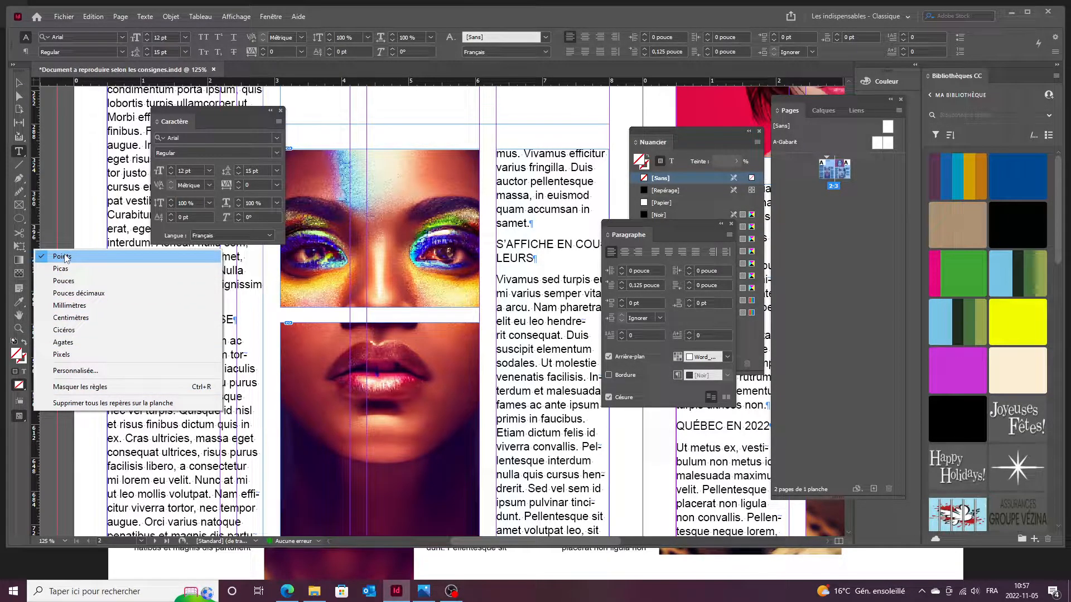
left_click(65, 257)
Dismiss the ruler unit menu and place the cursor in the LA MODE QUÉBÉCOISE heading.
right_click(34, 250)
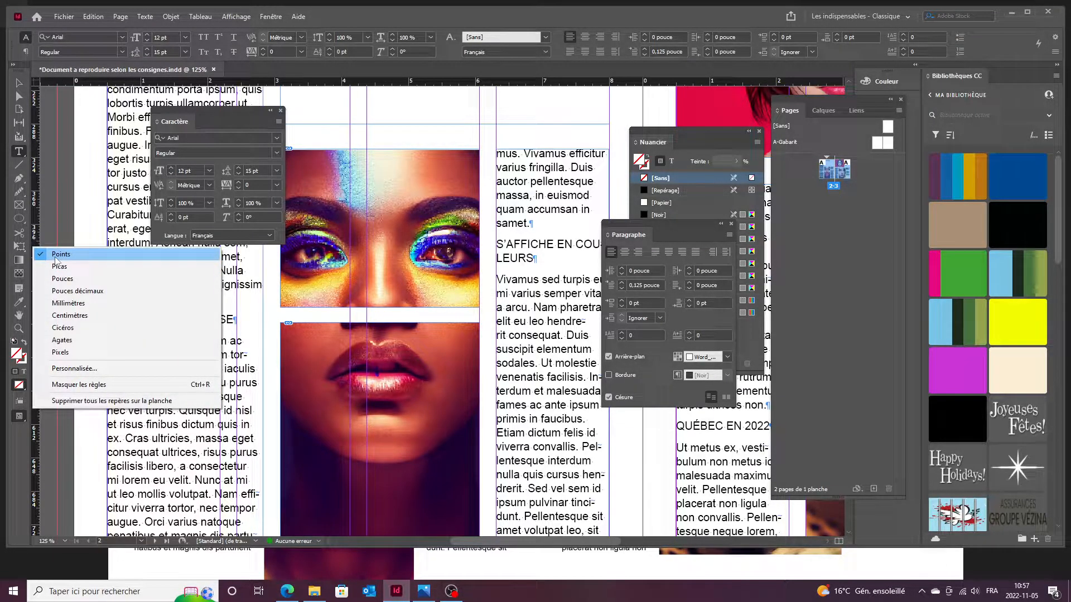
left_click(34, 235)
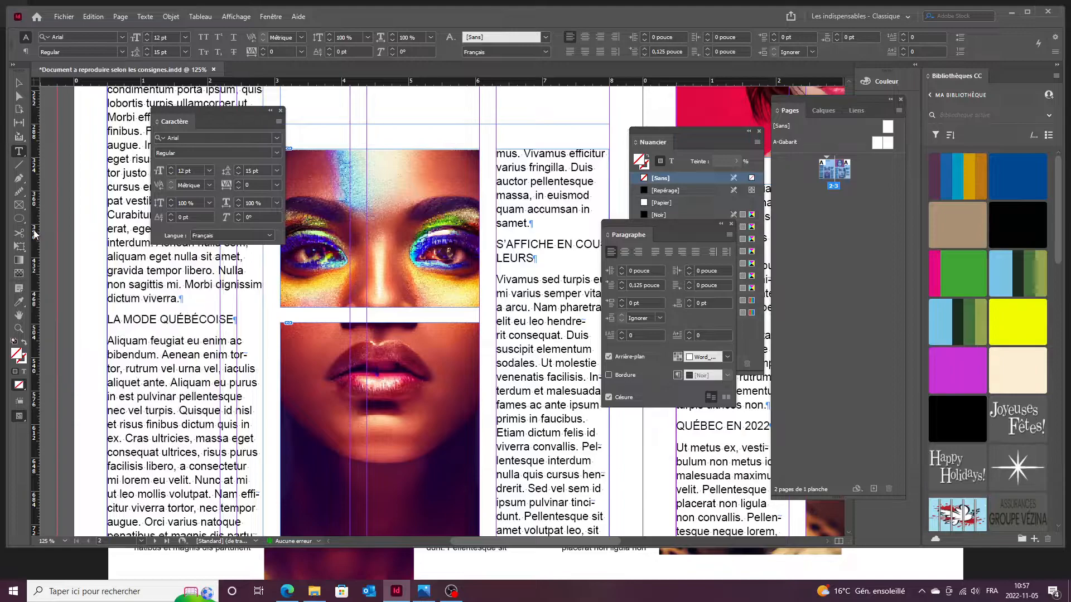
left_click(109, 320)
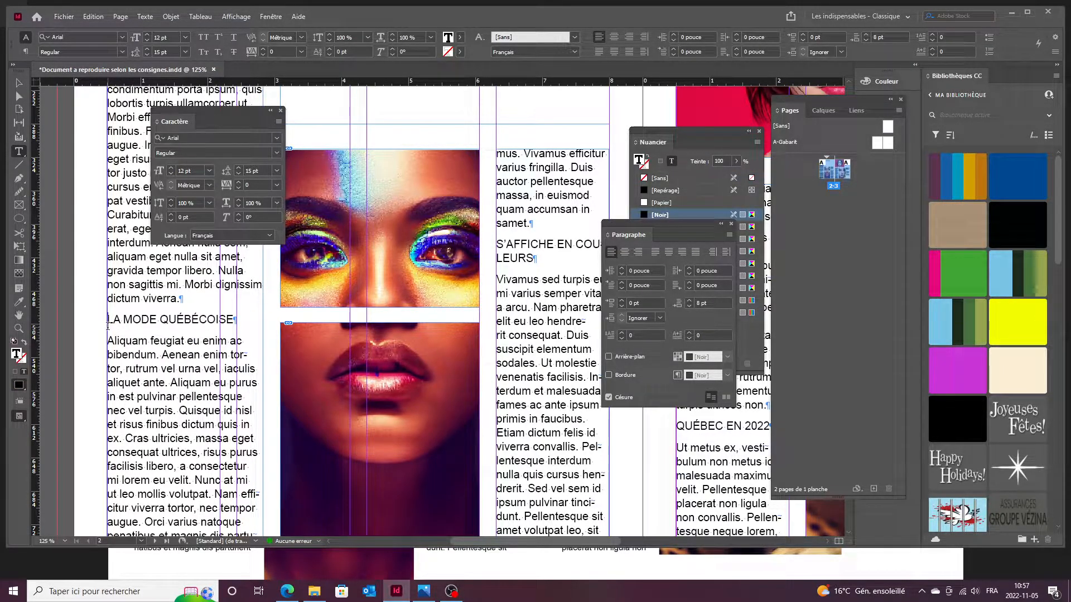
Raise Space Before to 5 pt for the LA MODE QUÉBÉCOISE heading and the next paragraph.
left_click(622, 300)
left_click(622, 300)
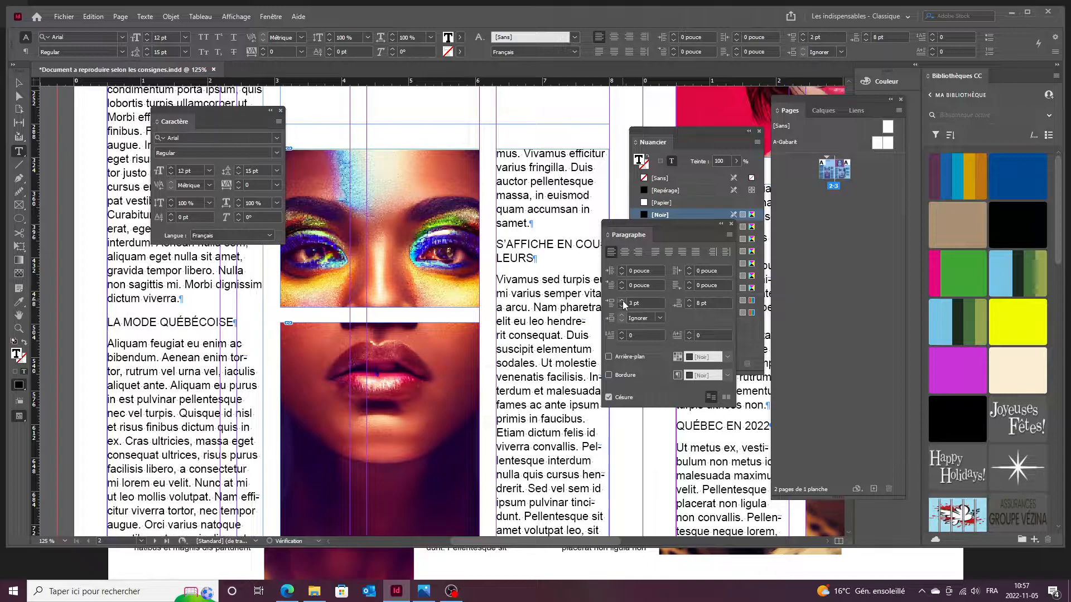
left_click(622, 300)
left_click(621, 301)
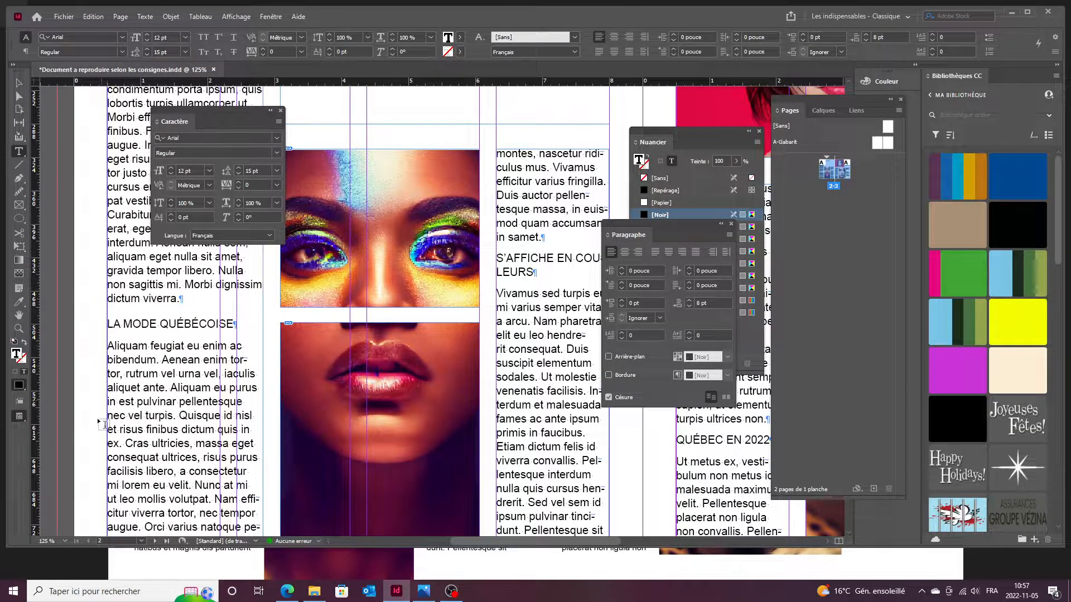
left_click(621, 302)
left_click(621, 302)
left_click(621, 302)
left_click(621, 301)
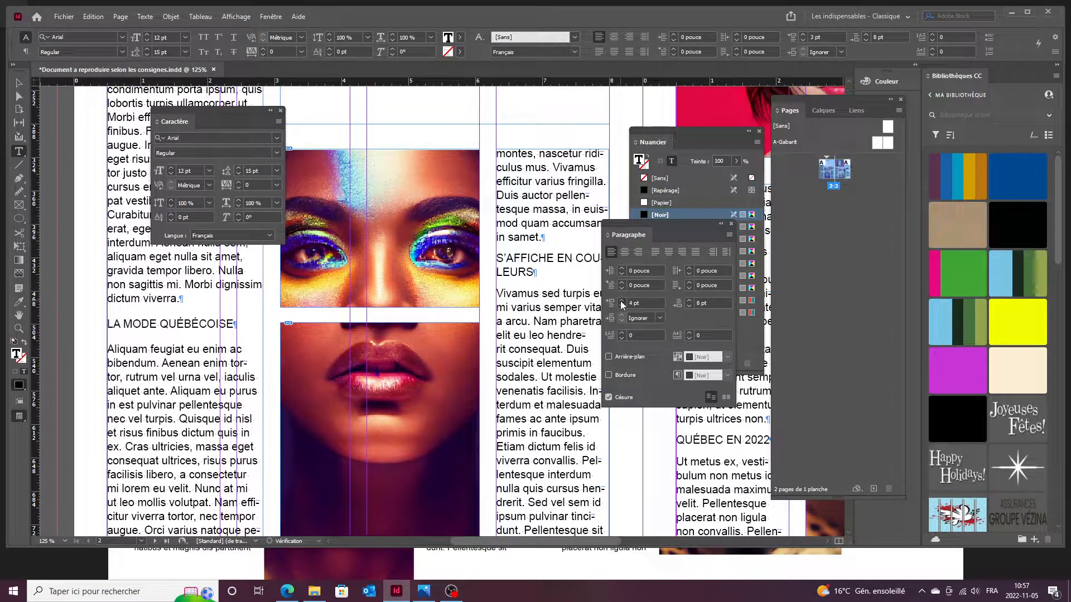
left_click(622, 302)
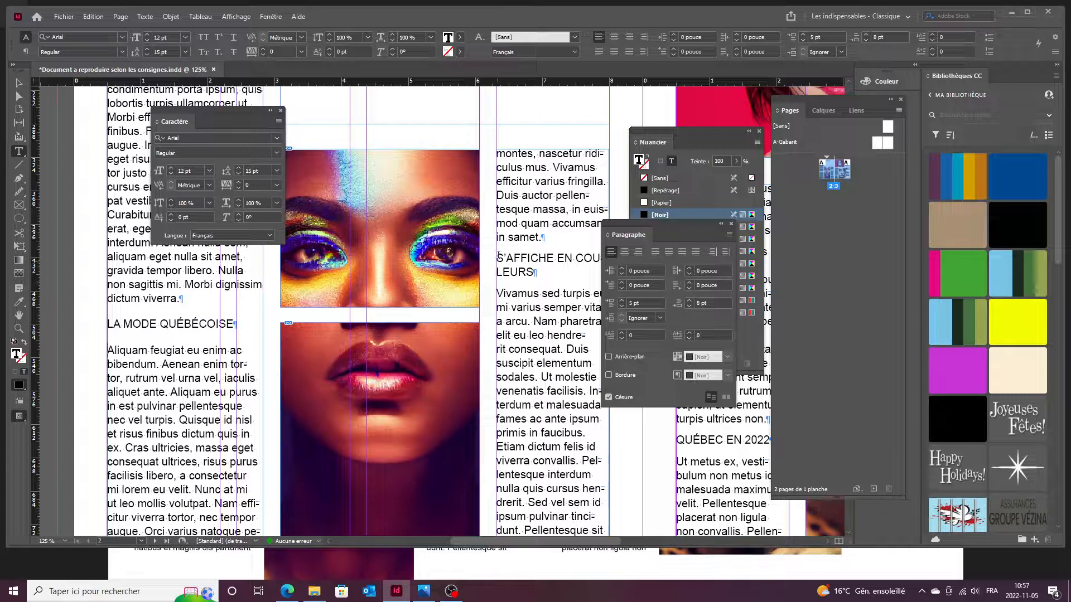
Give the Vivamus paragraph 5 pt space before, then compare with the reference image.
left_click(498, 320)
left_click(622, 300)
left_click(622, 300)
left_click(621, 300)
left_click(621, 300)
left_click(621, 300)
left_click(650, 436)
scroll(651, 436, "down", 3)
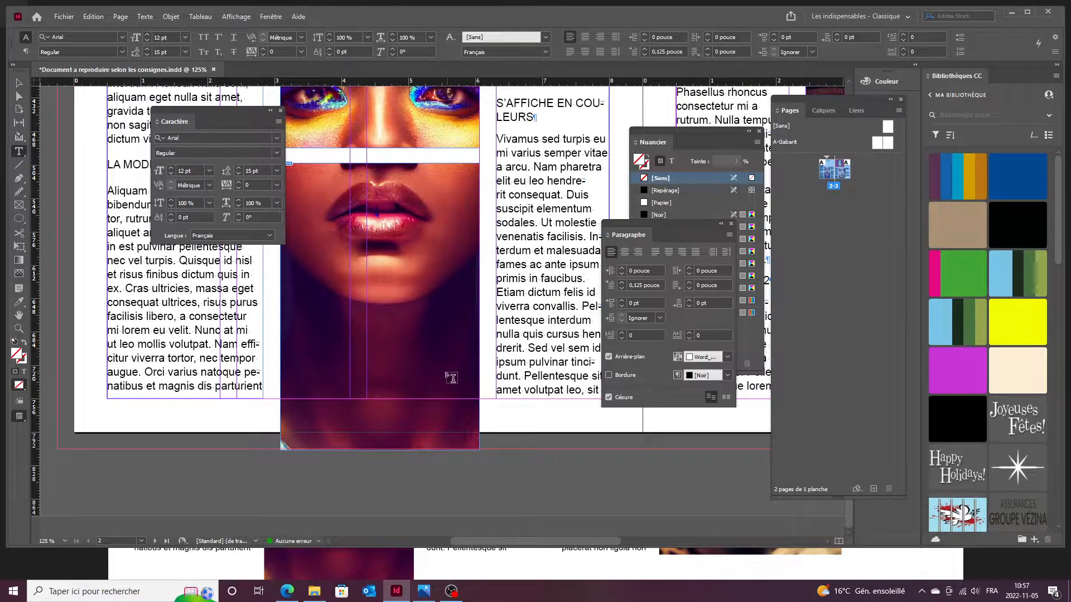
scroll(455, 377, "up", 3)
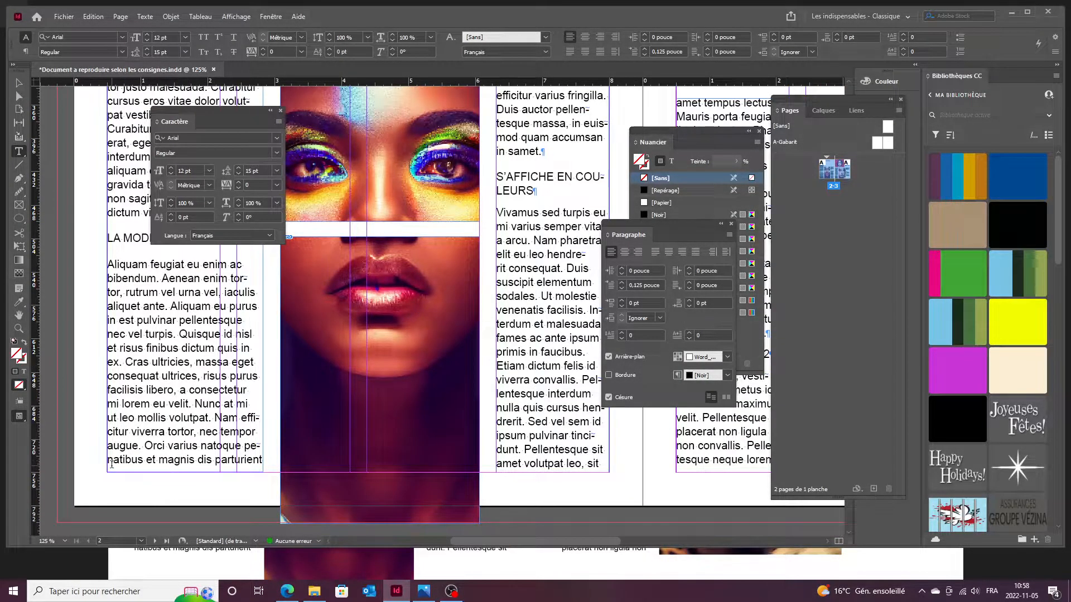
left_click(428, 592)
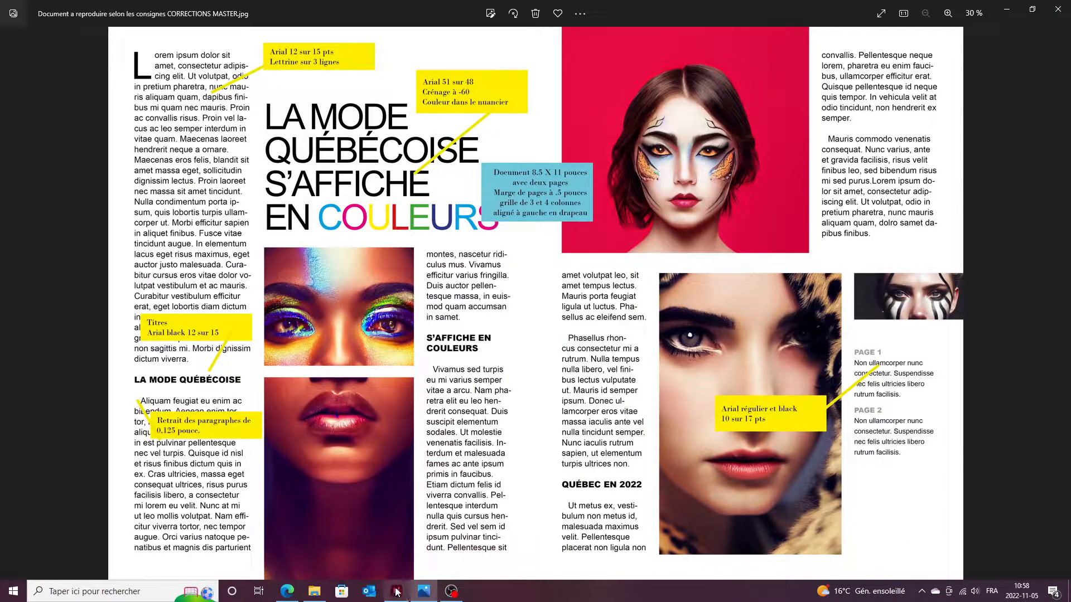
left_click(428, 592)
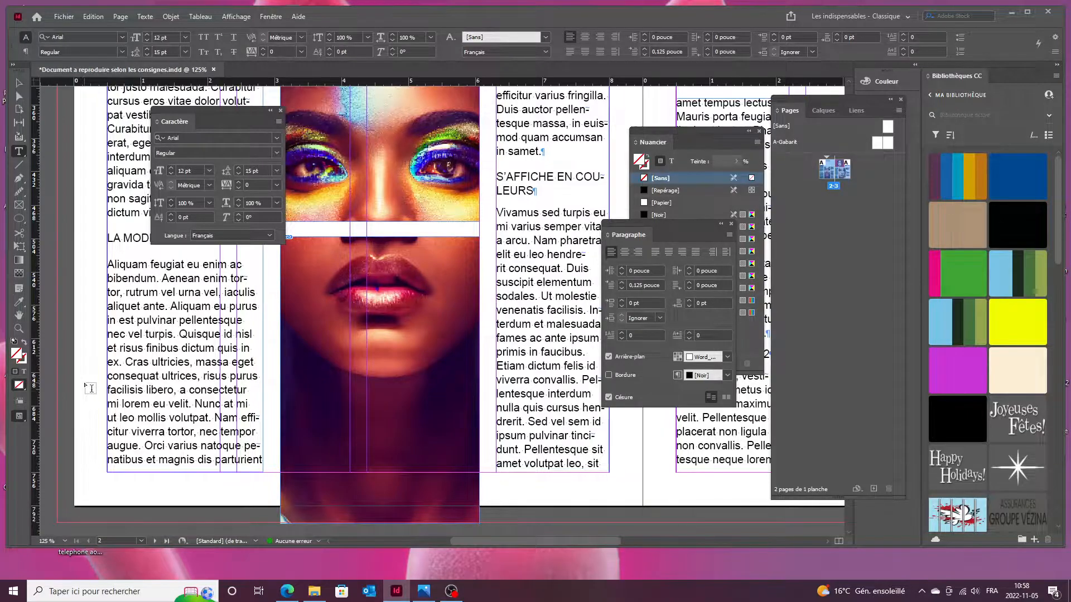
Drag a horizontal guide from the top ruler to Y 714,4 pt.
left_click_drag(77, 371, 146, 402)
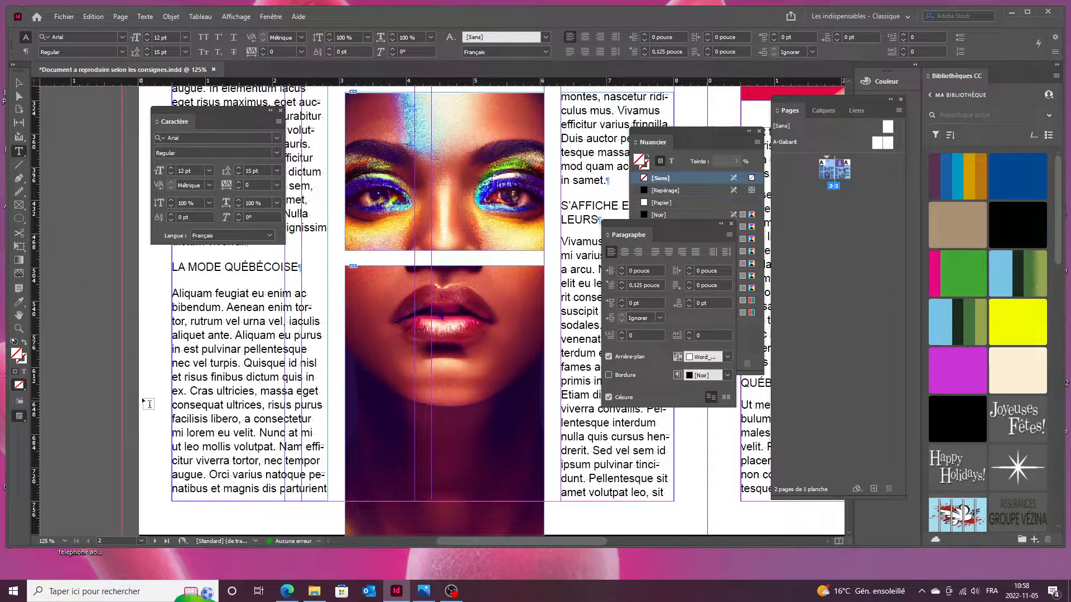
scroll(143, 476, "up", 6)
scroll(177, 462, "down", 4)
scroll(178, 462, "up", 1)
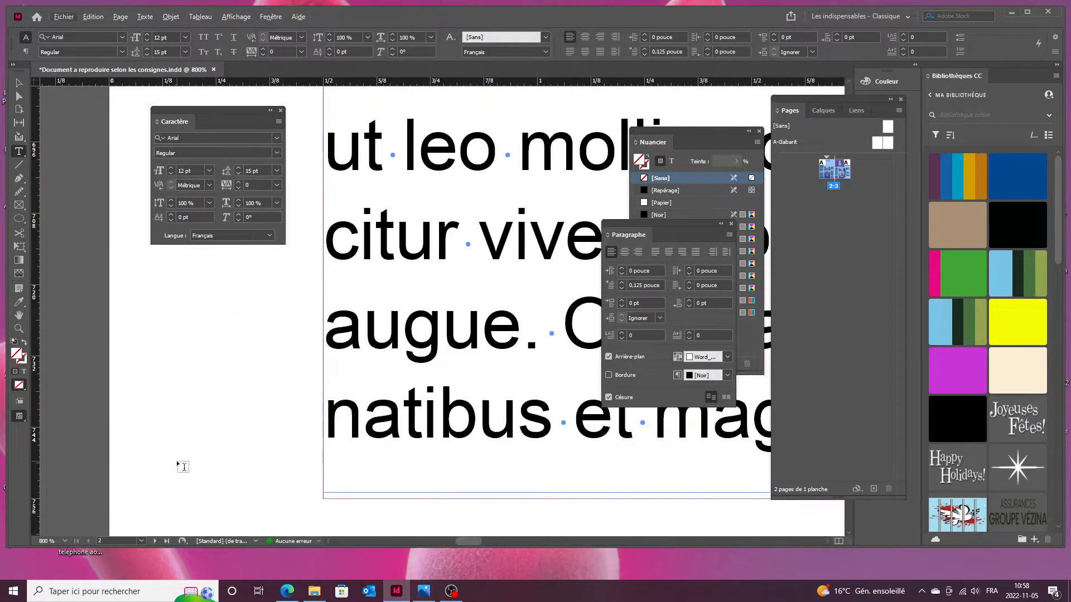
left_click_drag(88, 83, 103, 349)
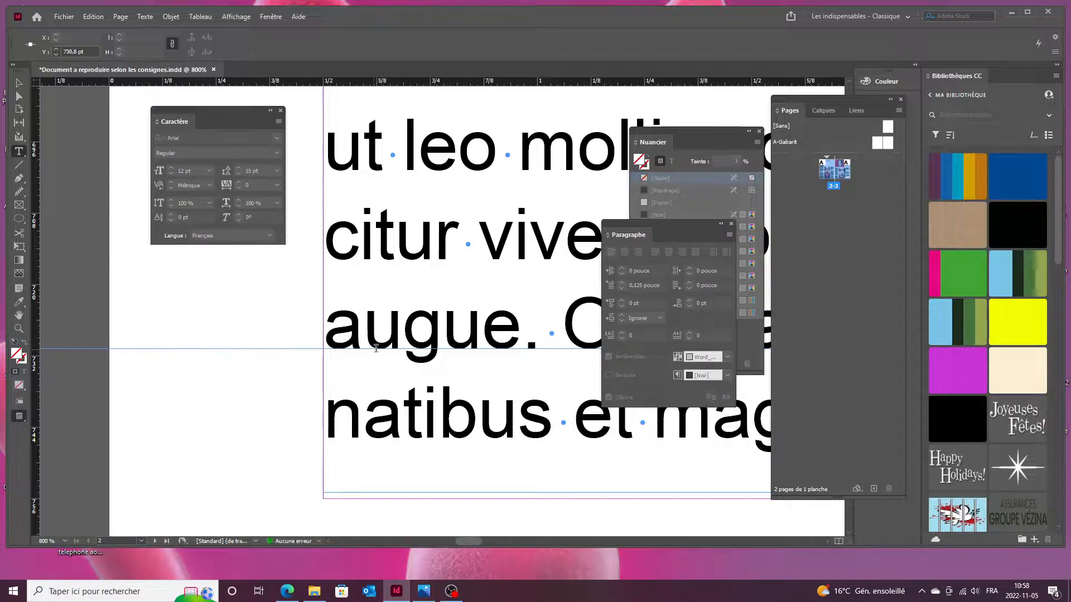
left_click(115, 324, "ctrl")
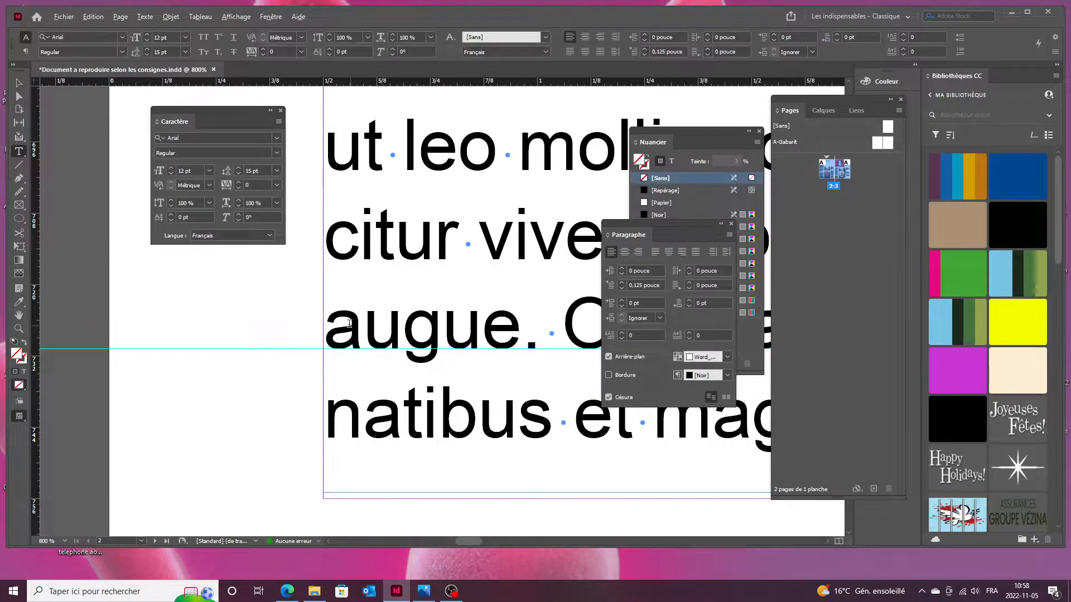
Pan to the middle column's last lines and select its text frame.
scroll(348, 324, "down", 3)
left_click_drag(478, 315, 103, 325)
left_click_drag(497, 346, 99, 342)
left_click_drag(530, 395, 362, 402)
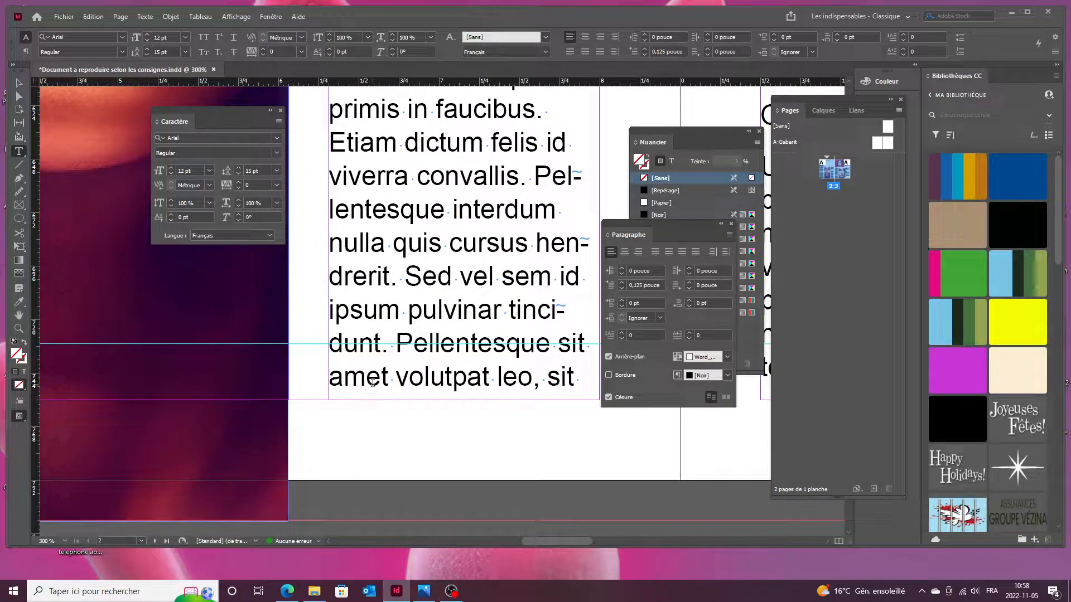
scroll(360, 363, "down", 3)
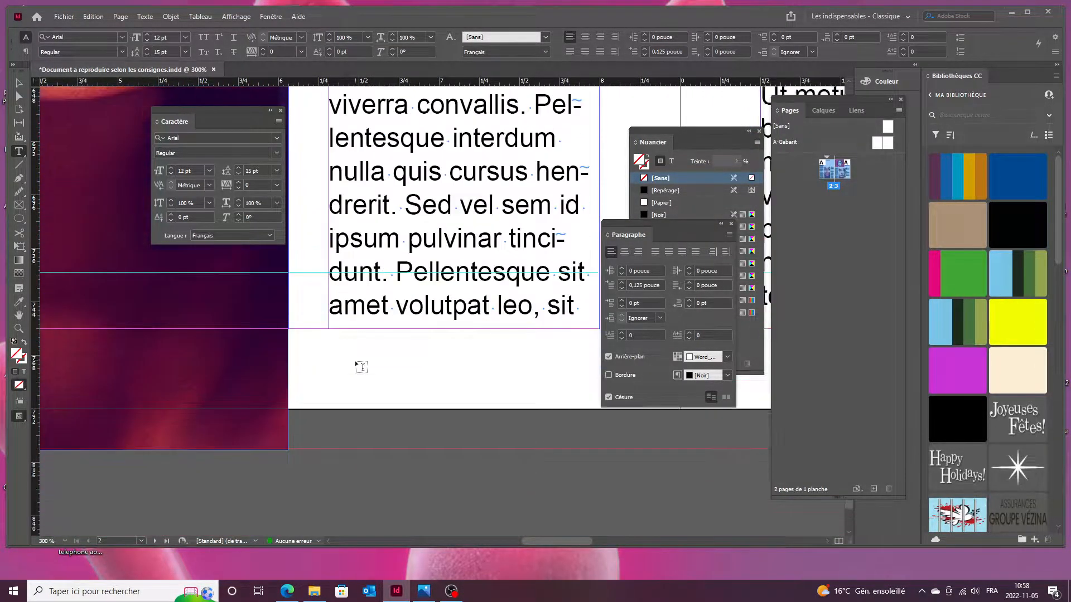
scroll(357, 284, "up", 3)
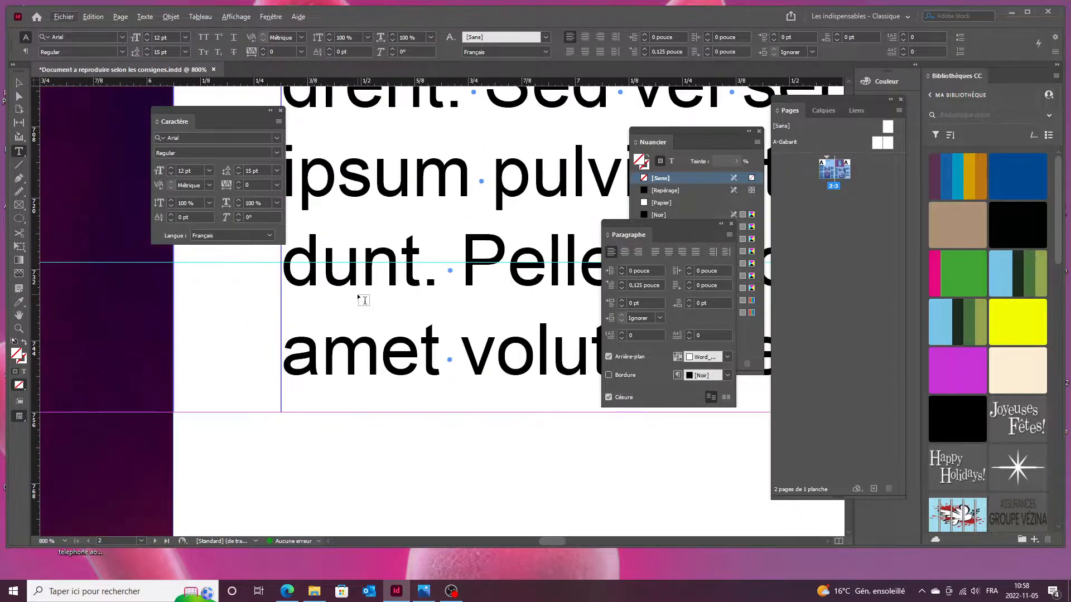
key("Escape")
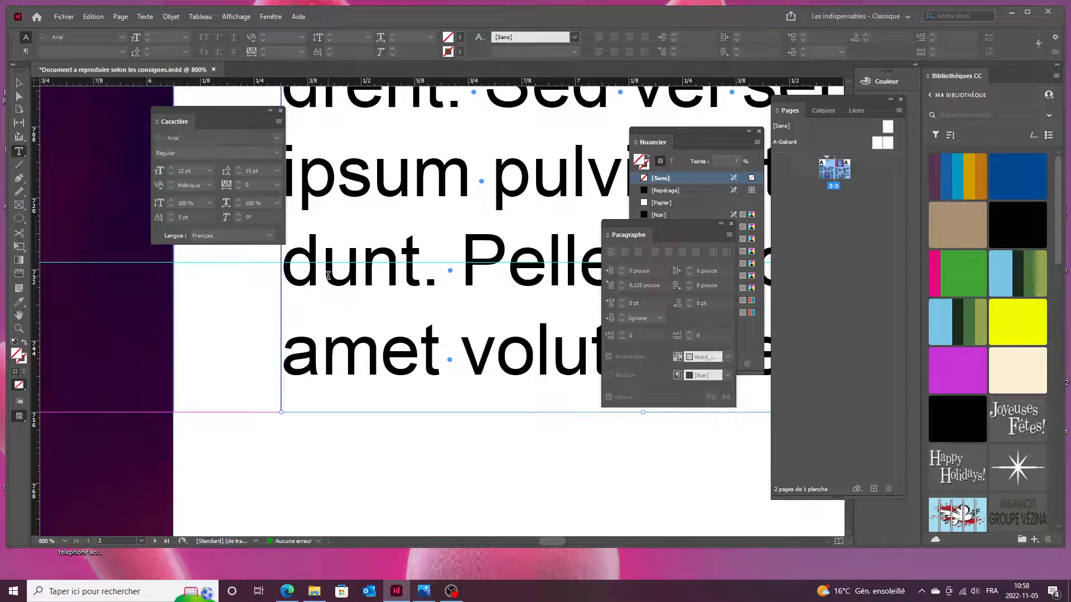
Nudge the column's text frame so it ends on 'amet volutpat leo, sit', then deselect.
scroll(328, 275, "down", 3)
scroll(328, 275, "down", 1)
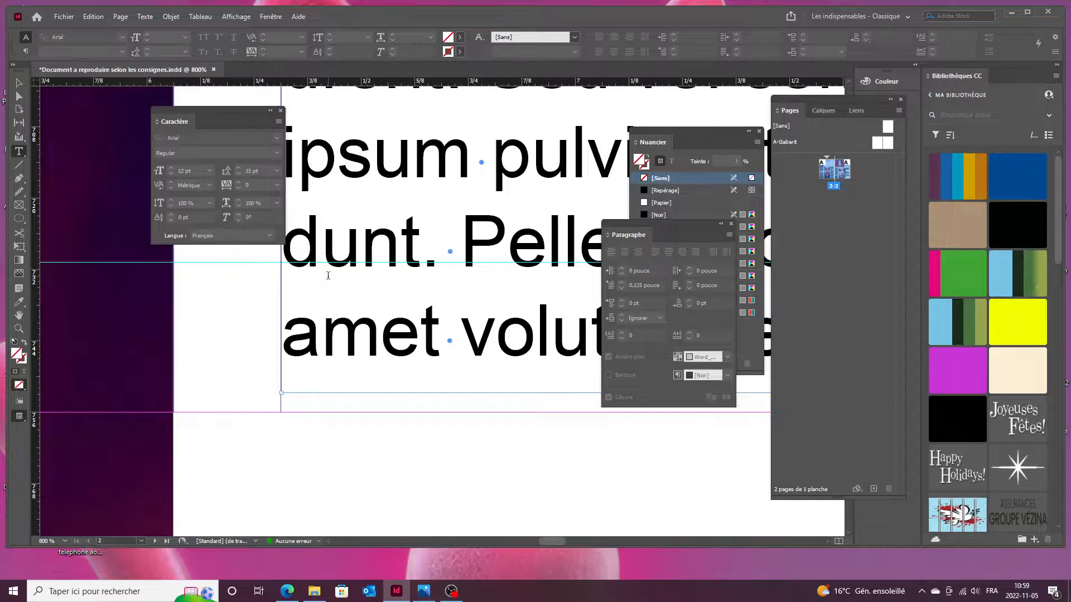
key("Up")
key("Down")
key("Down")
key("Down")
key("Up")
key("Up")
key("Up")
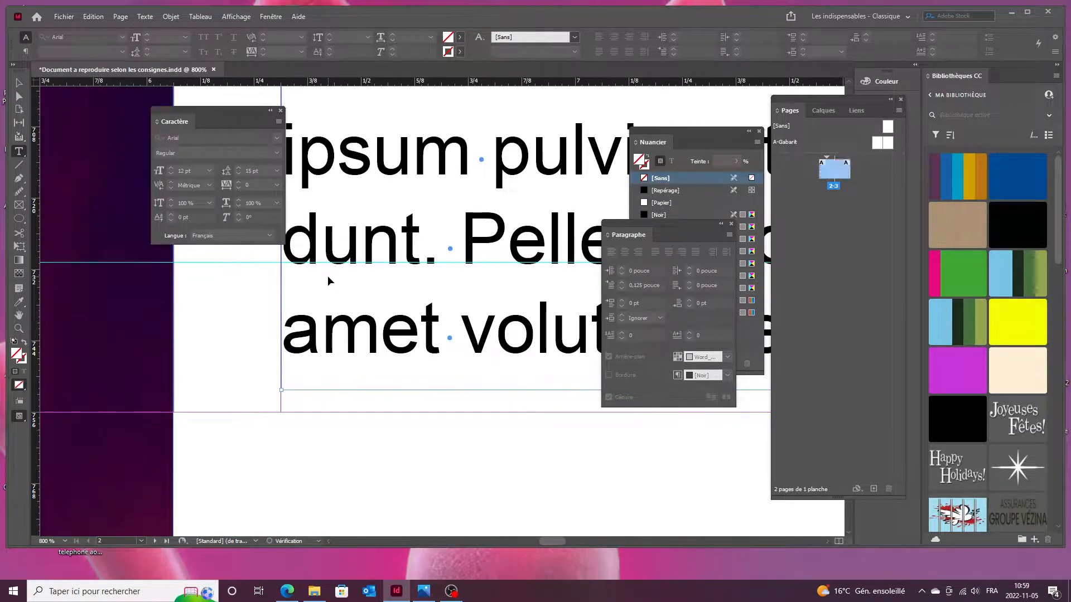
key("Up")
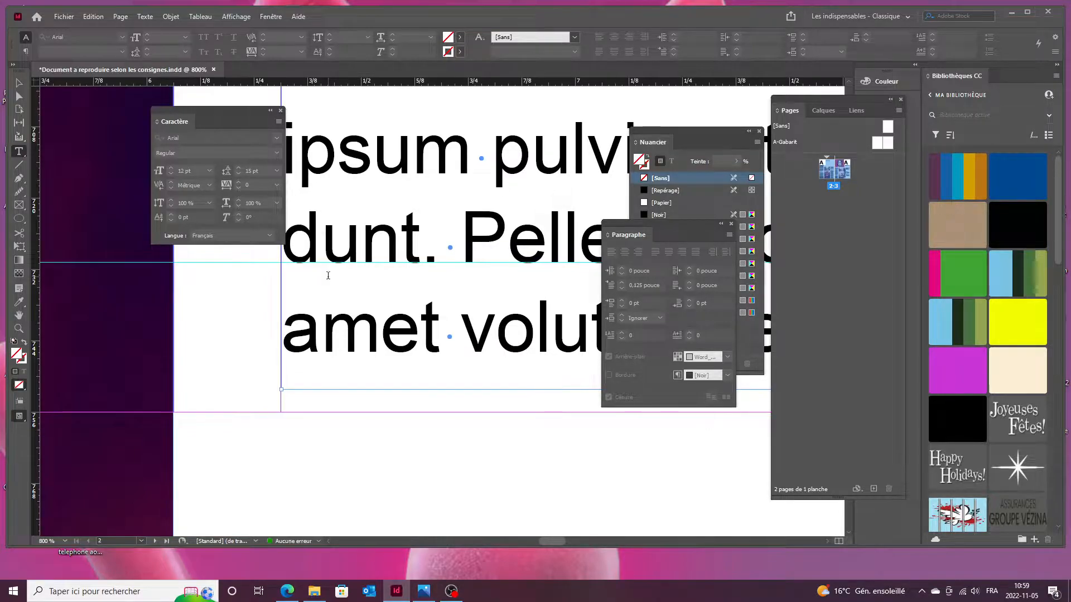
left_click(249, 299)
Compare the left page's text and lips image with the reference layout.
scroll(249, 296, "down", 5)
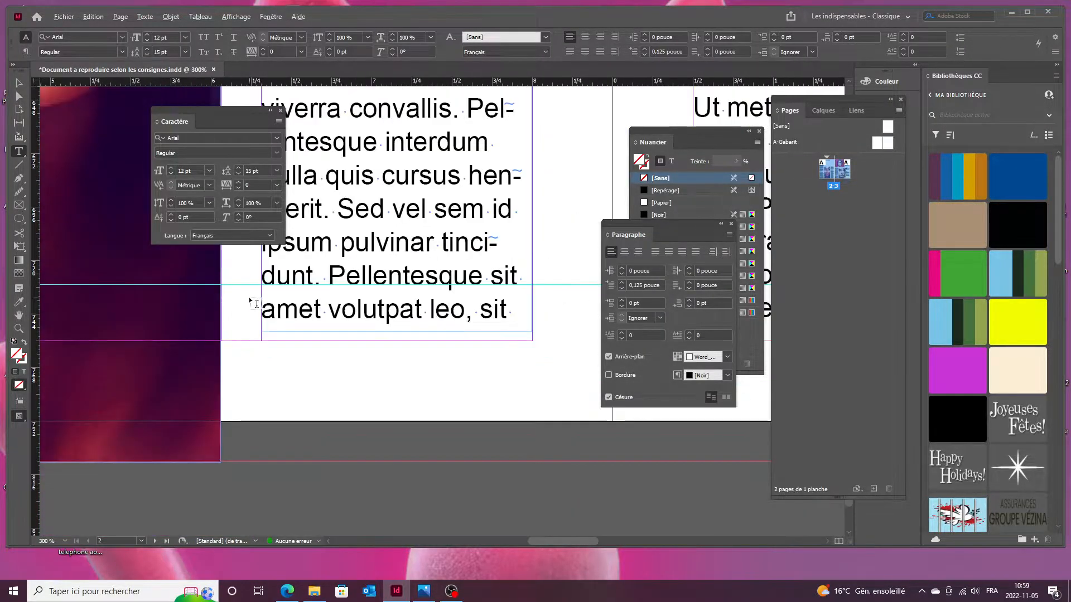
left_click_drag(222, 366, 462, 403)
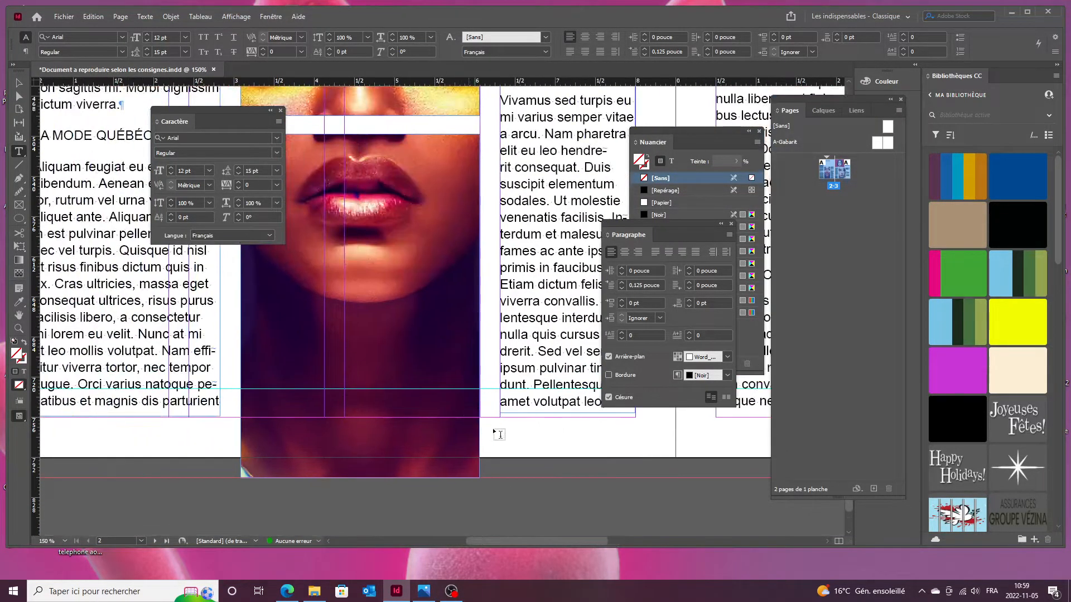
scroll(501, 428, "down", 2)
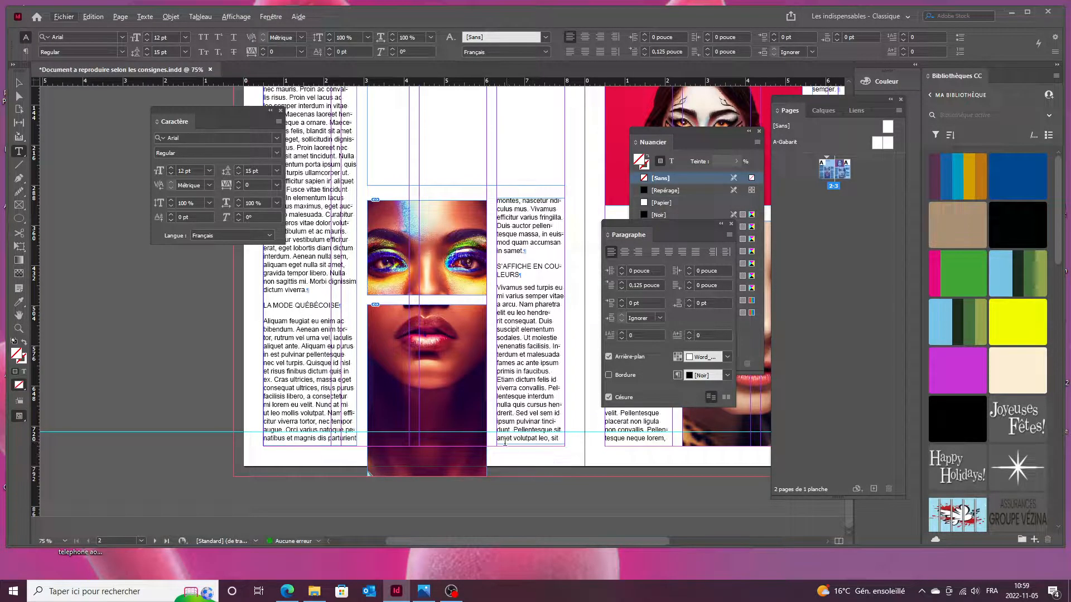
left_click(432, 589)
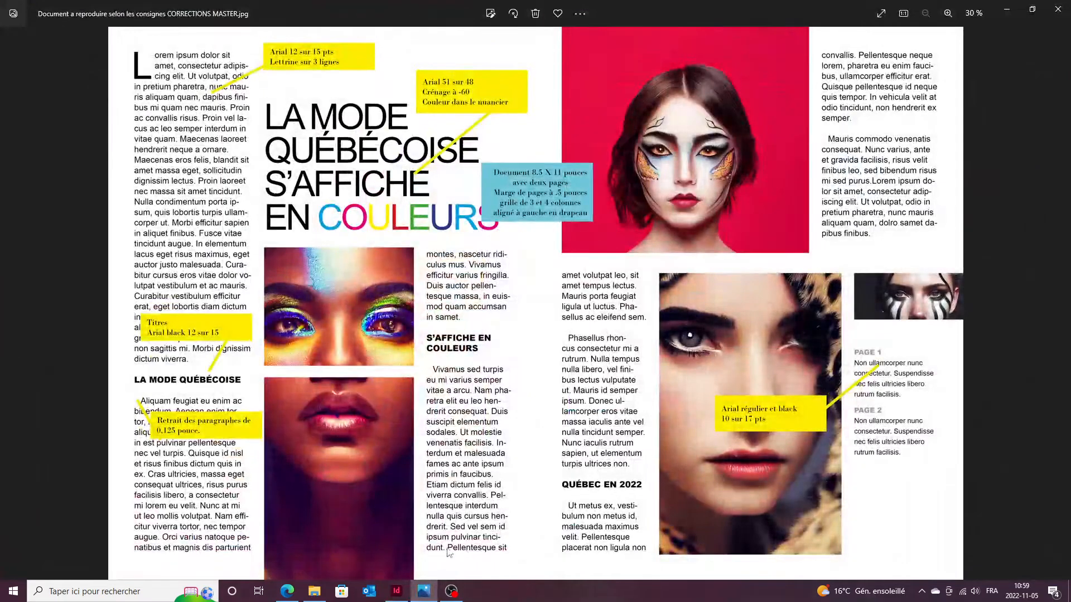
left_click(425, 593)
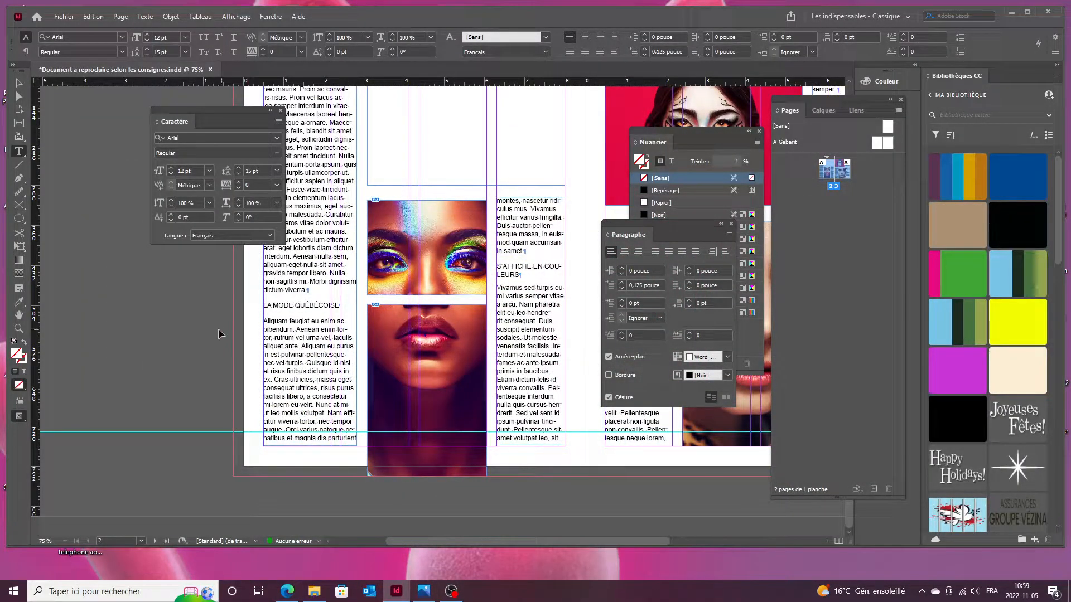
key("Tab")
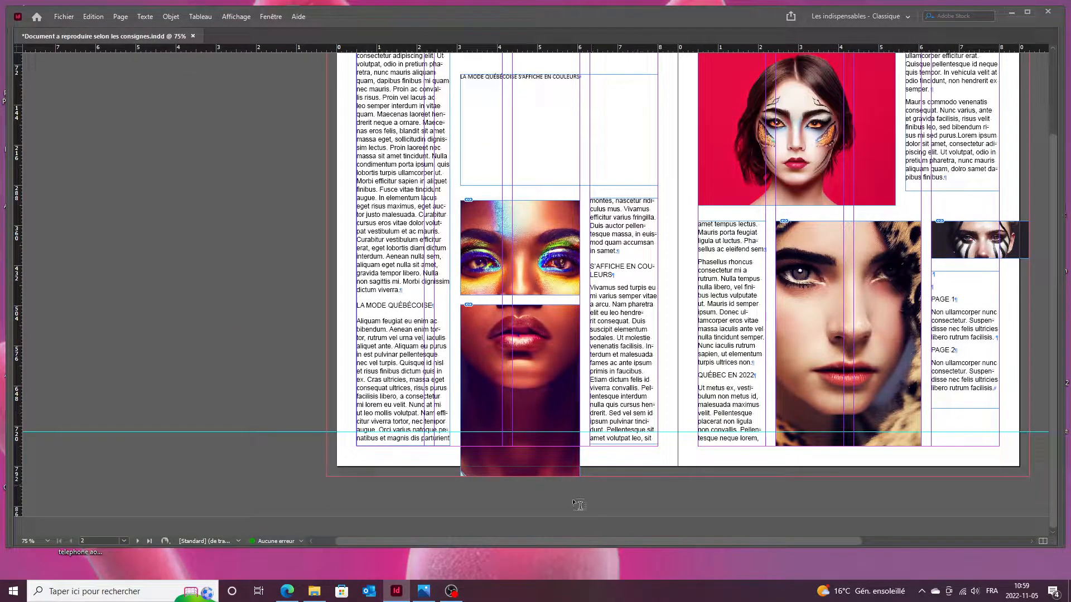
left_click(423, 591)
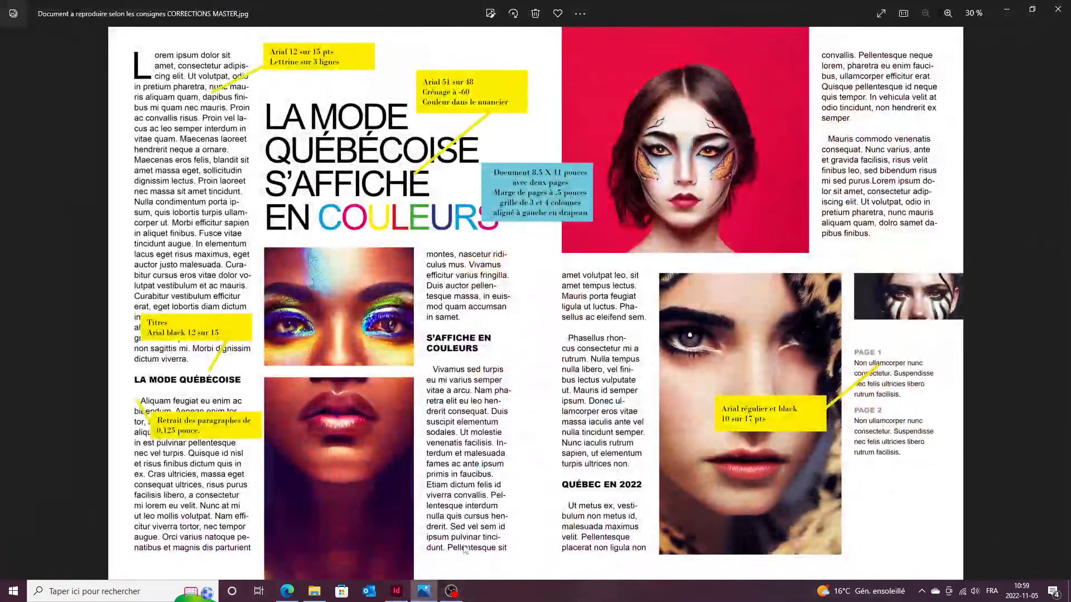
left_click(427, 592)
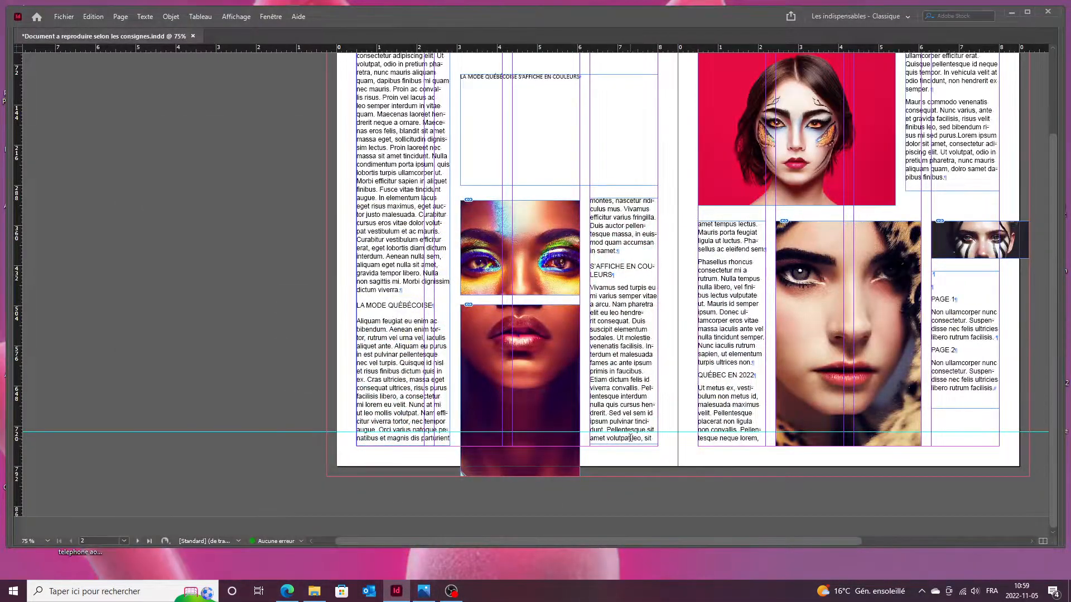
scroll(630, 439, "up", 2)
Move the column's text frame down to the bottom margin and nudge it lower.
left_click(616, 441)
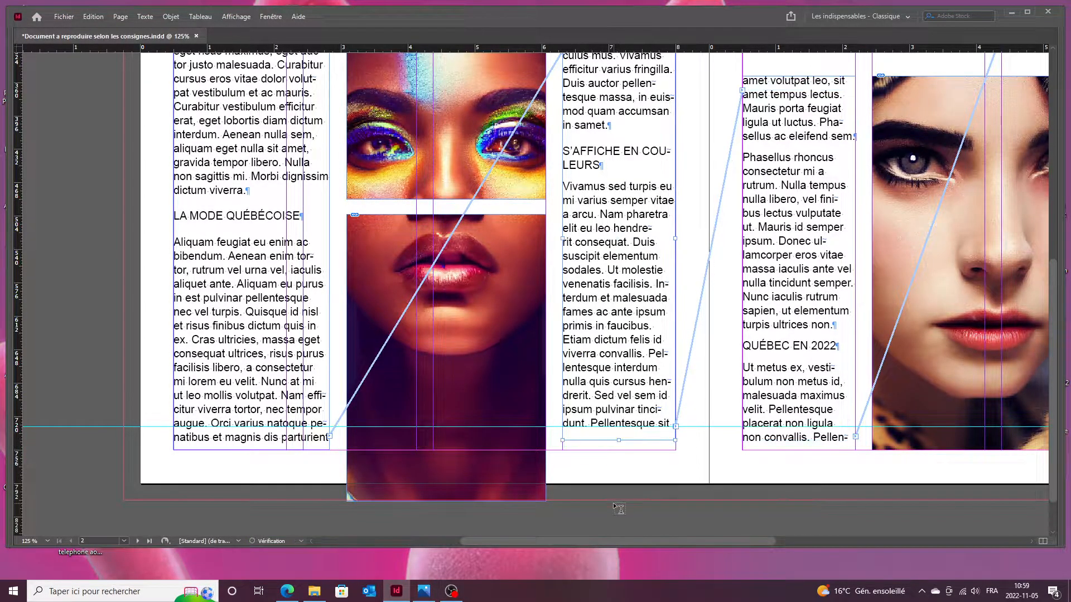
scroll(622, 433, "up", 4)
scroll(622, 432, "up", 3)
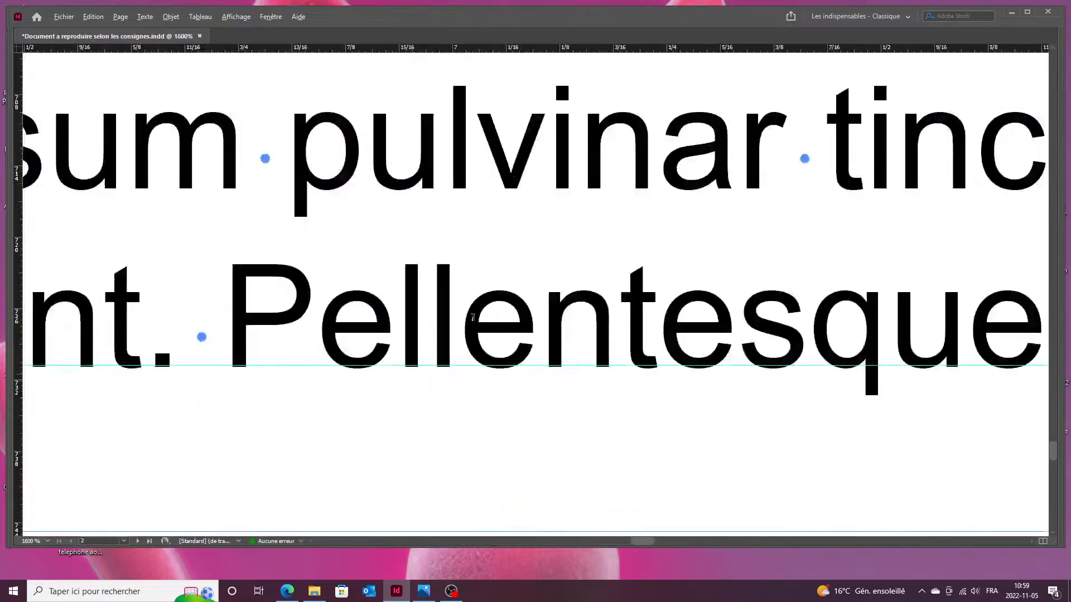
scroll(432, 208, "down", 3)
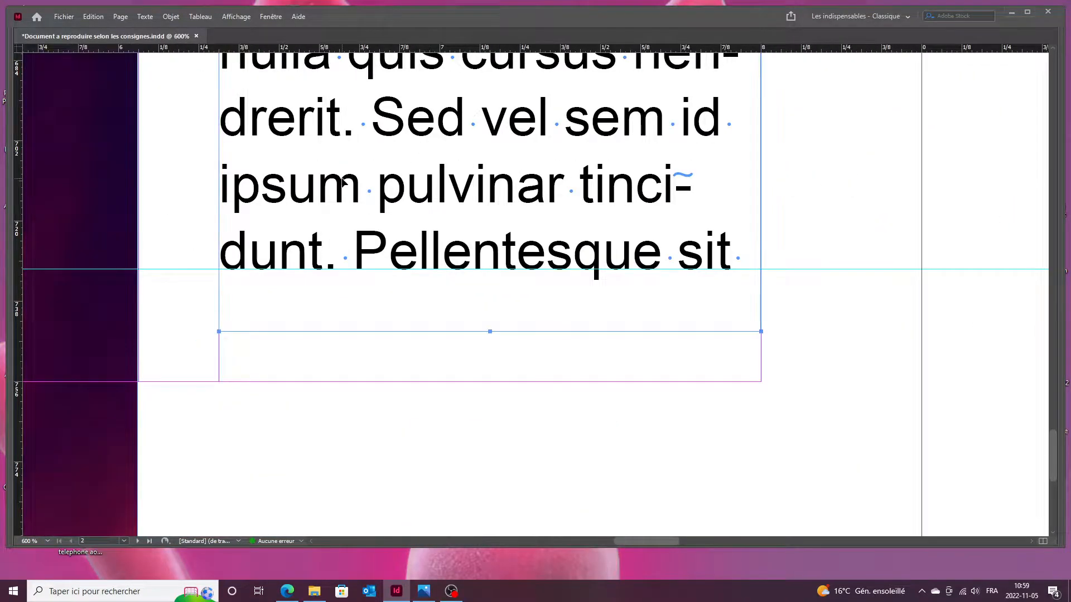
left_click_drag(336, 213, 336, 228)
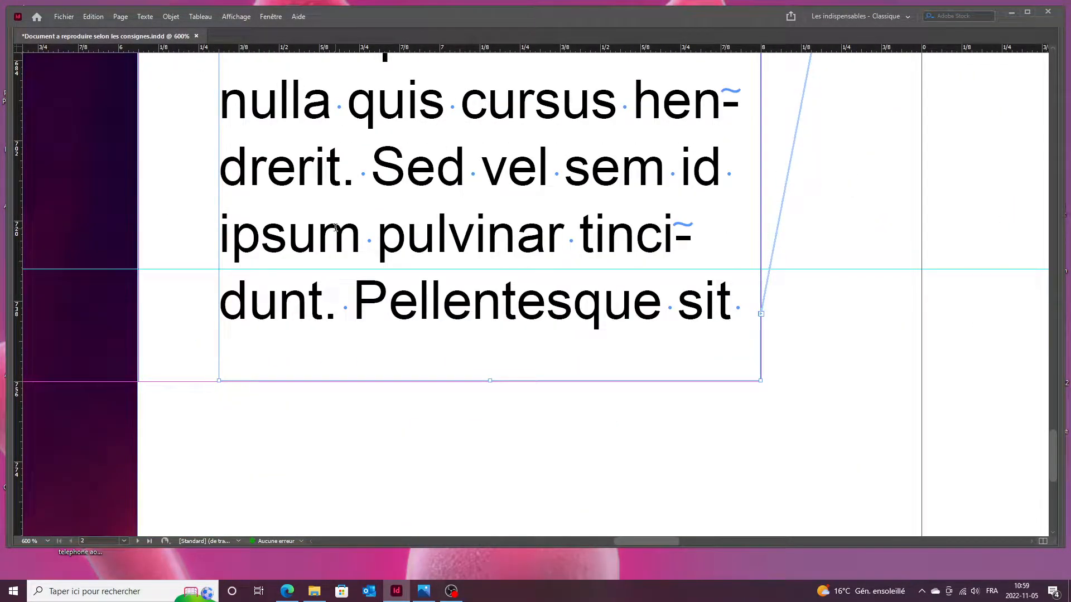
key("Down")
key("Down")
key("Down")
key("Down")
key("Down")
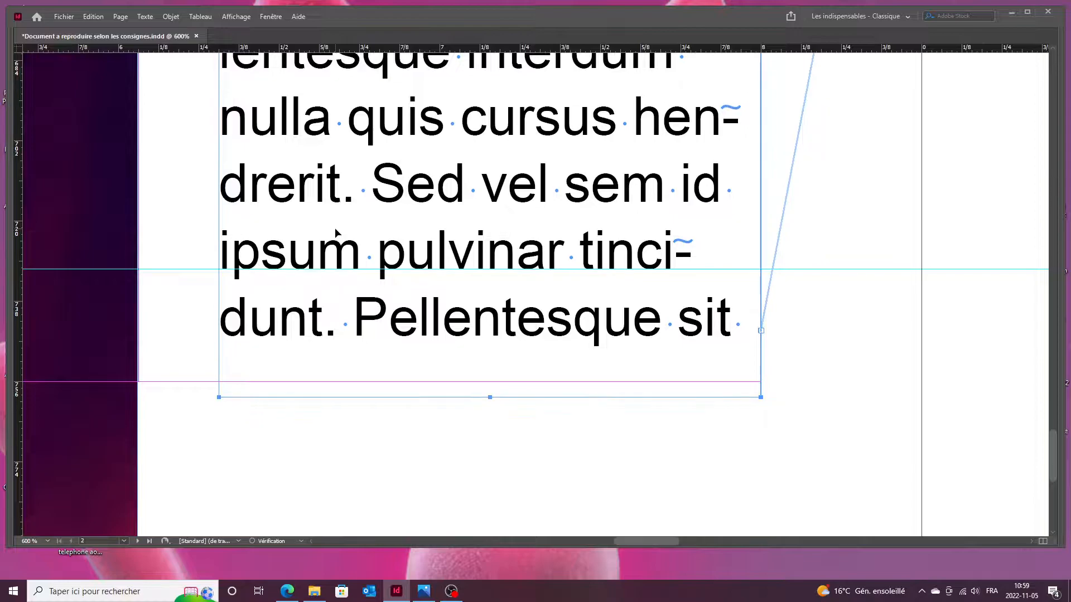
left_click(208, 294)
Check the adjusted column against the reference layout again.
scroll(208, 294, "down", 5)
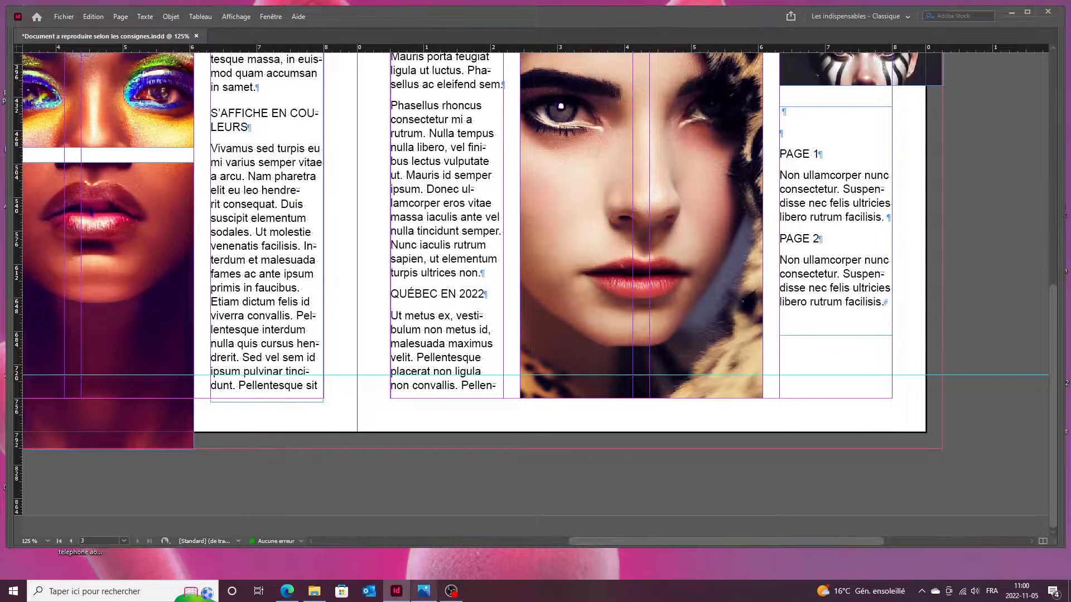
left_click(424, 591)
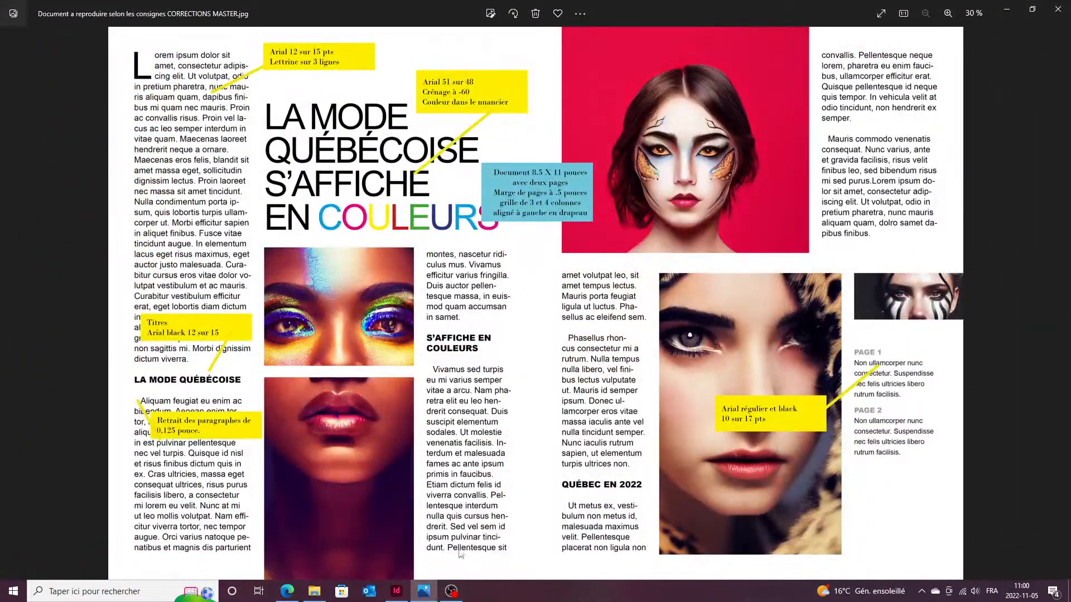
left_click(396, 590)
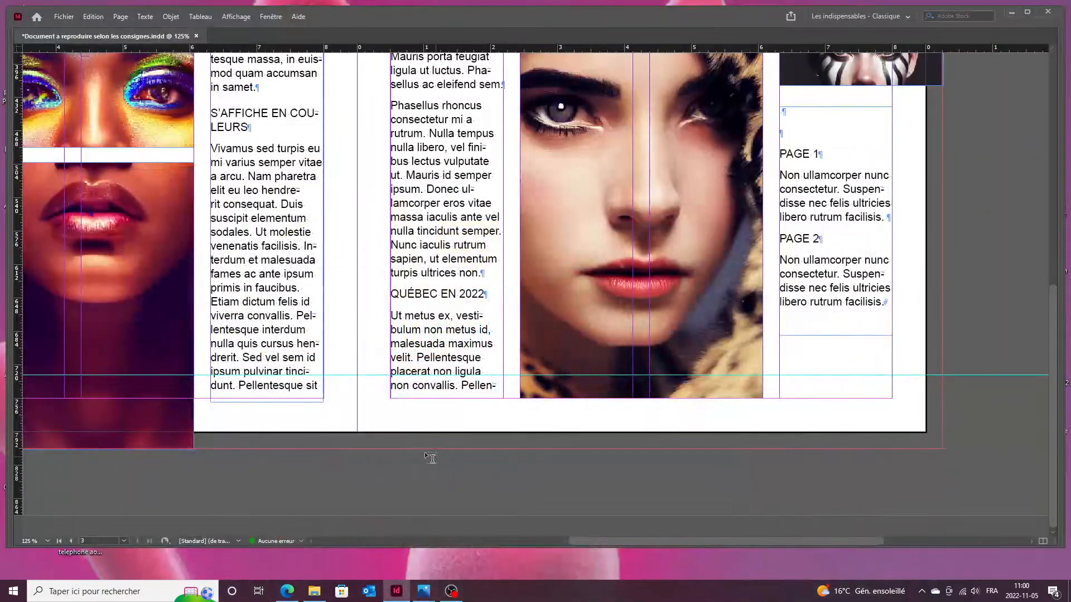
scroll(354, 518, "down", 2)
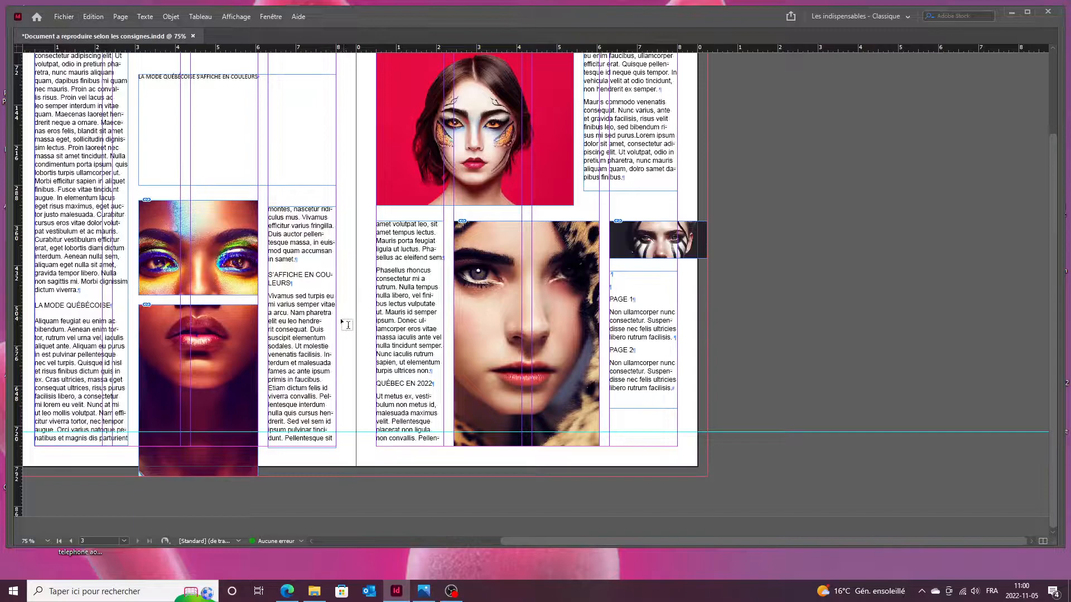
scroll(342, 323, "left", 2)
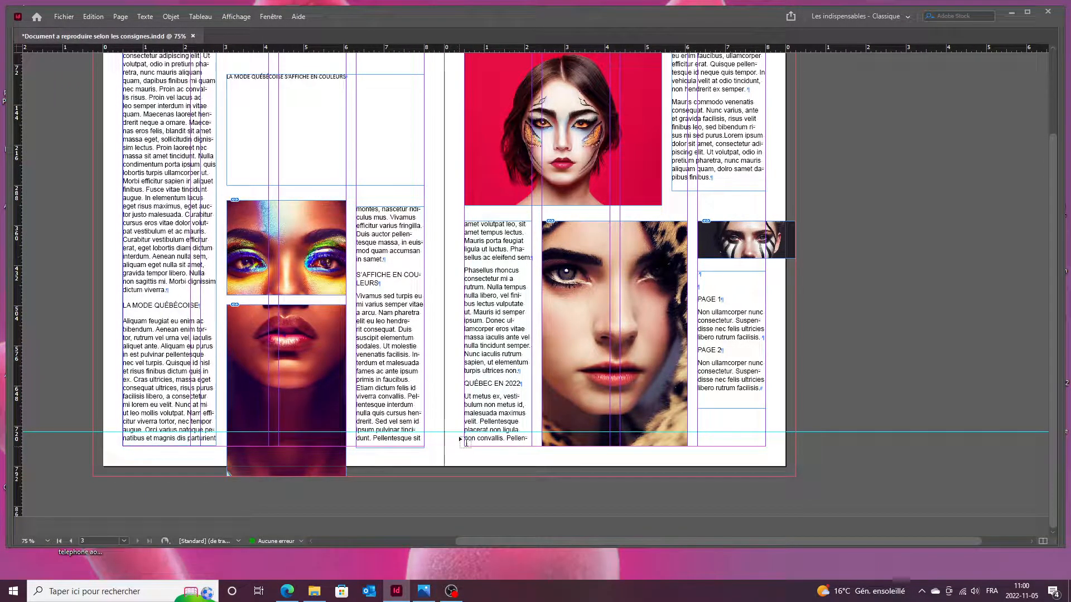
Give the paragraph above QUÉBEC EN 2022 5 pt of space before.
key("Tab")
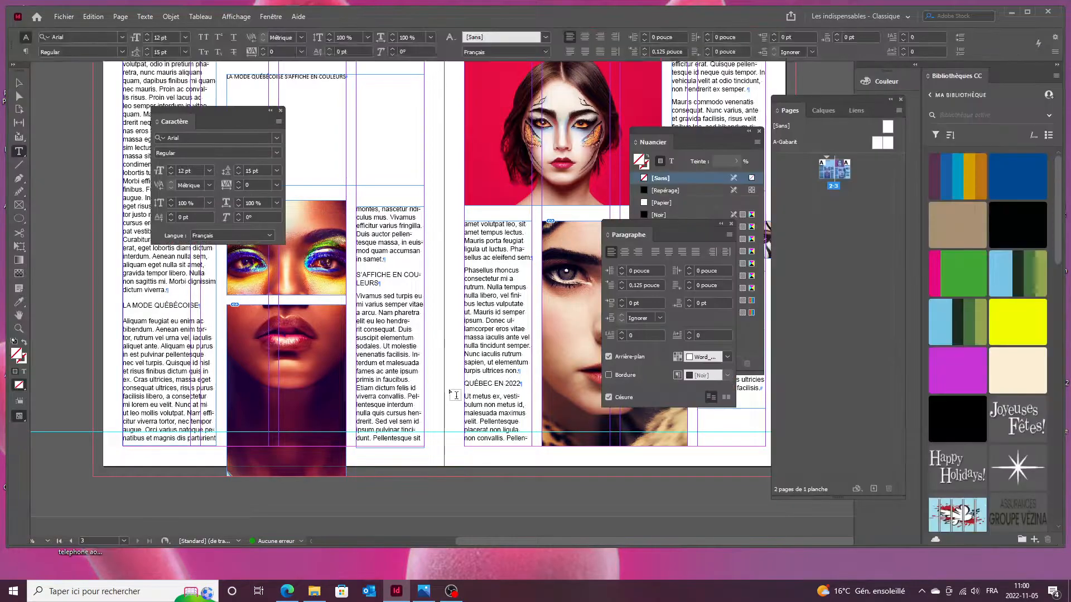
left_click(374, 400)
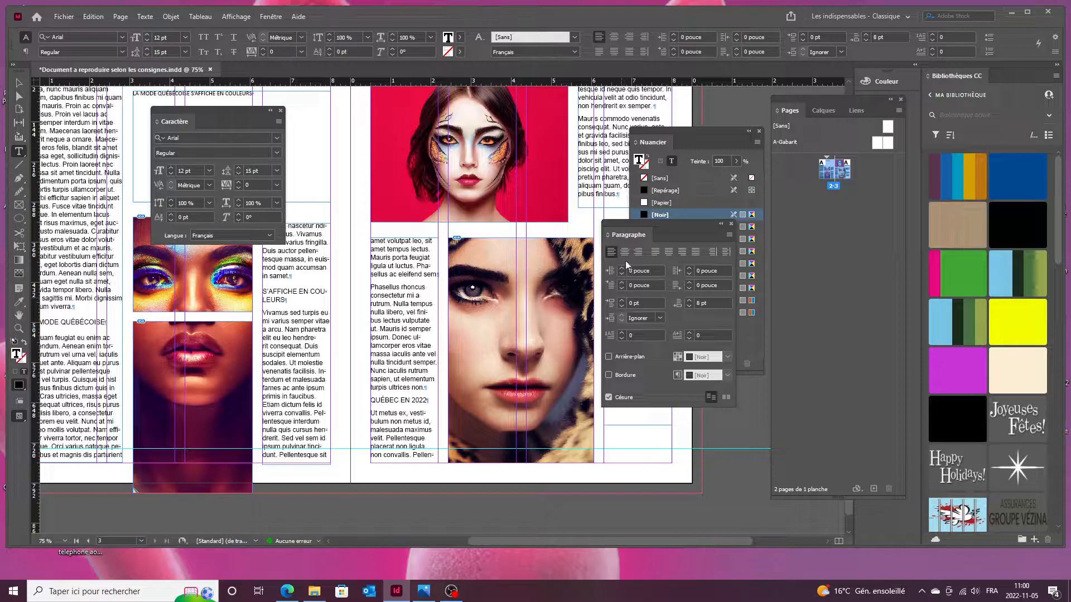
left_click(622, 301)
left_click(622, 301)
left_click(622, 302)
left_click(622, 301)
left_click(621, 301)
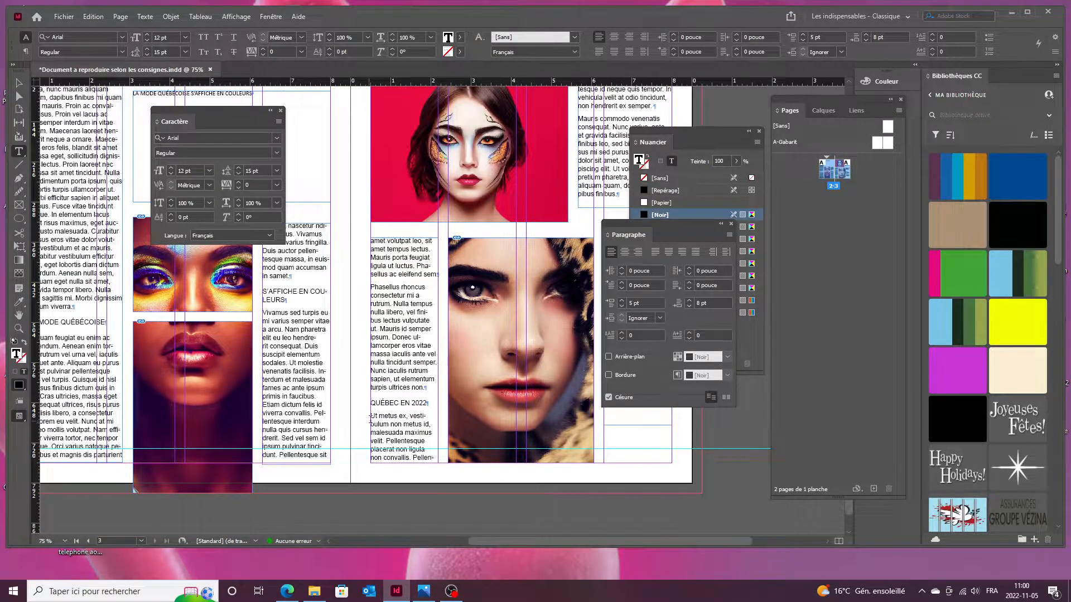
Set 6 pt space before the 'Ut metus ex' paragraph.
left_click(372, 425)
left_click(622, 301)
left_click(622, 301)
left_click(622, 301)
left_click(622, 301)
left_click(622, 301)
left_click(621, 301)
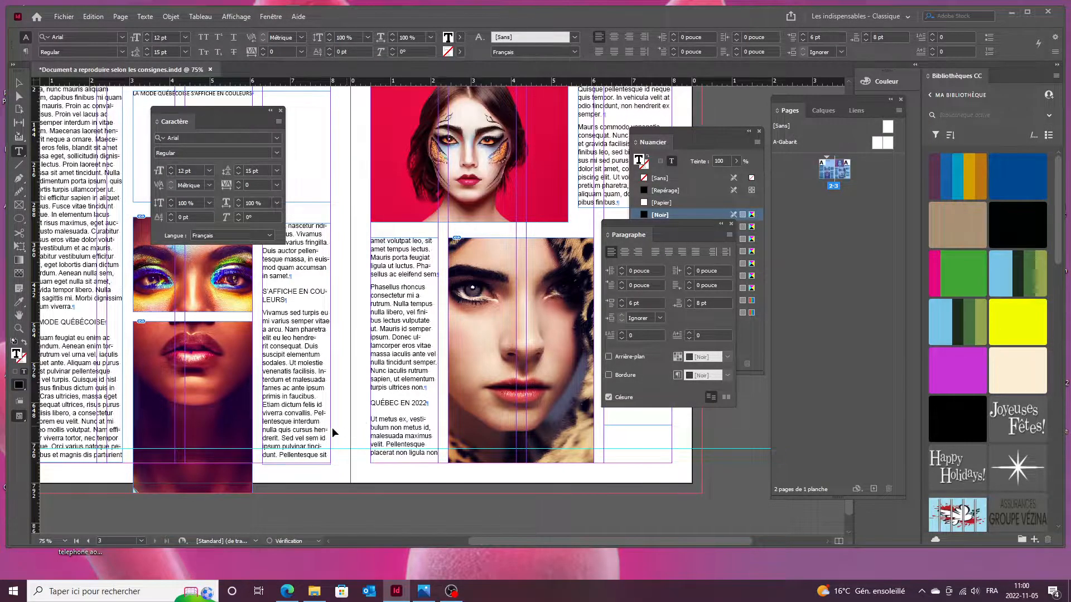
left_click(384, 411)
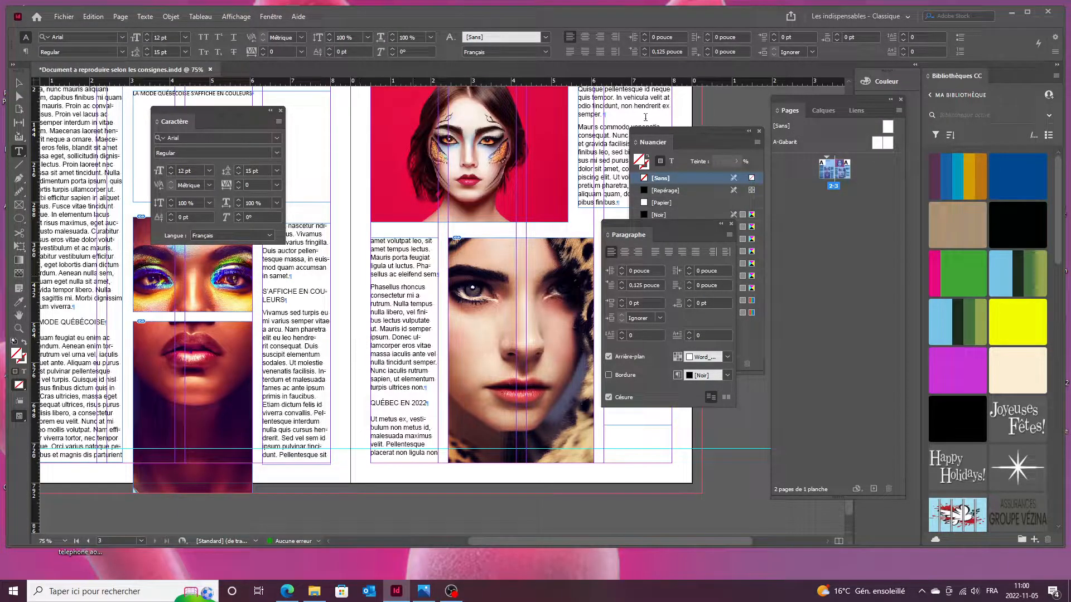
Preview the spread, close the Character panel, and place the cursor at 'Lorem ipsum'.
key("Tab")
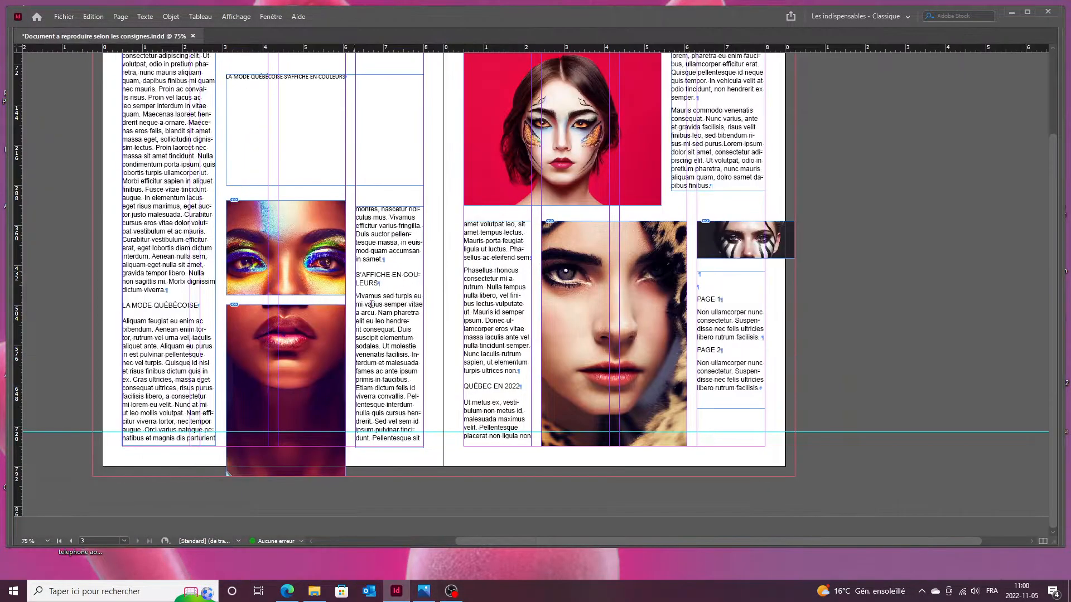
scroll(246, 287, "up", 2)
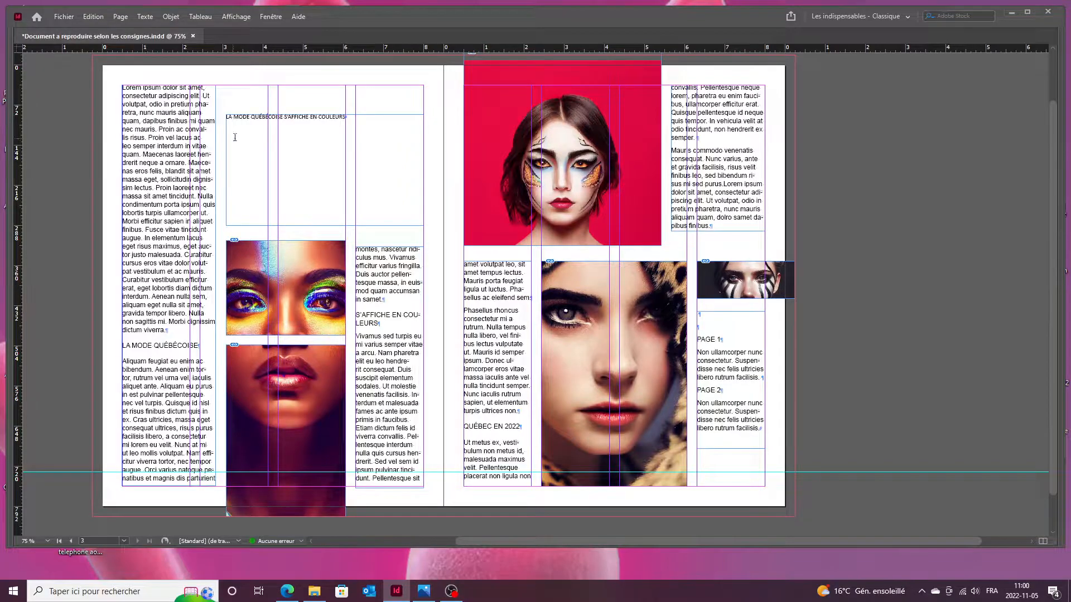
key("Tab")
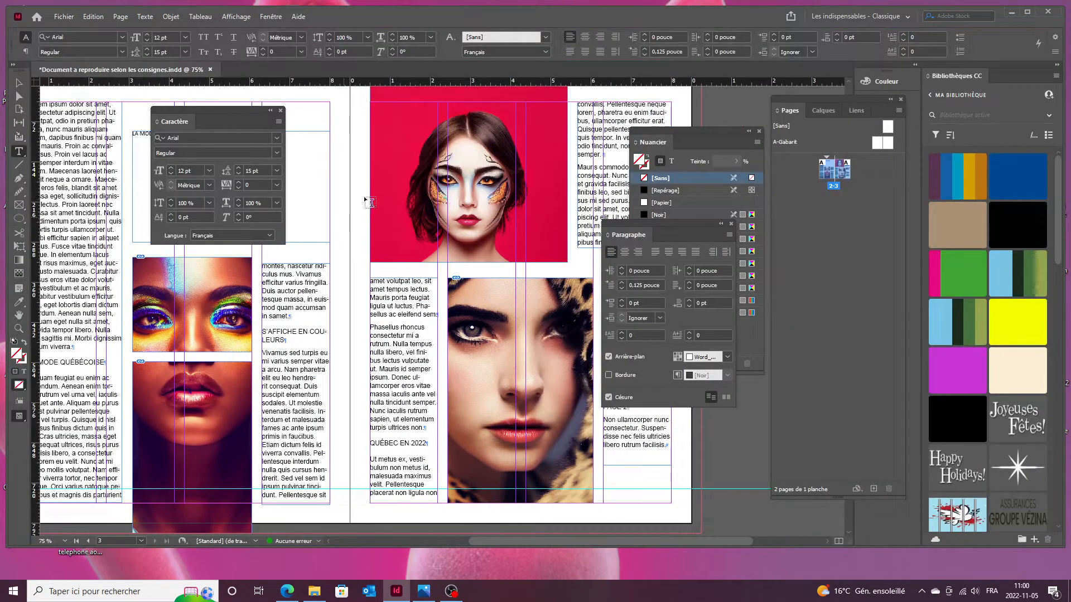
left_click_drag(304, 212, 423, 238)
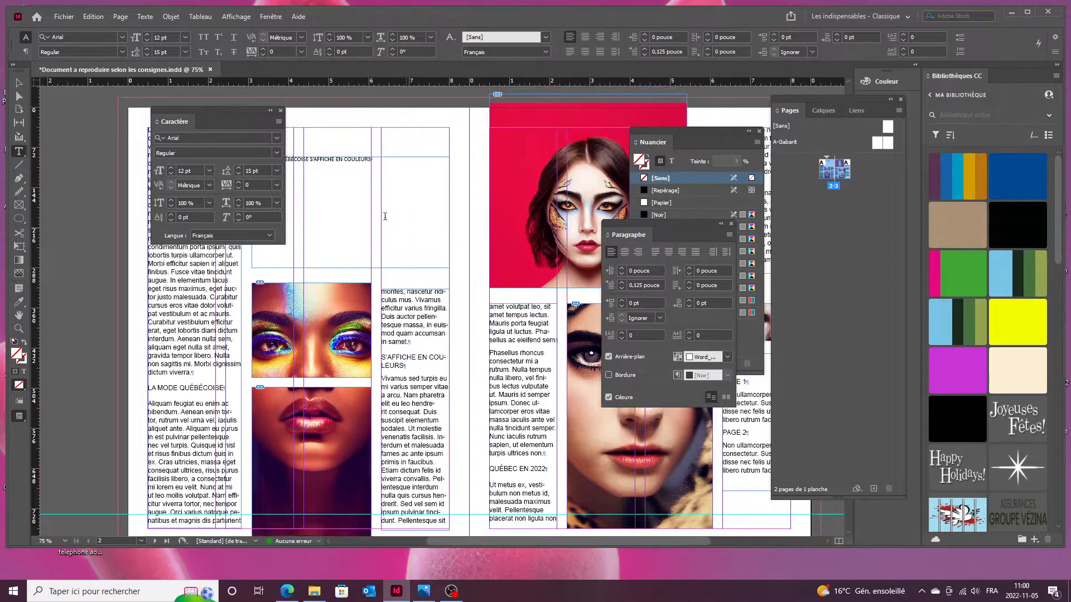
left_click(272, 111)
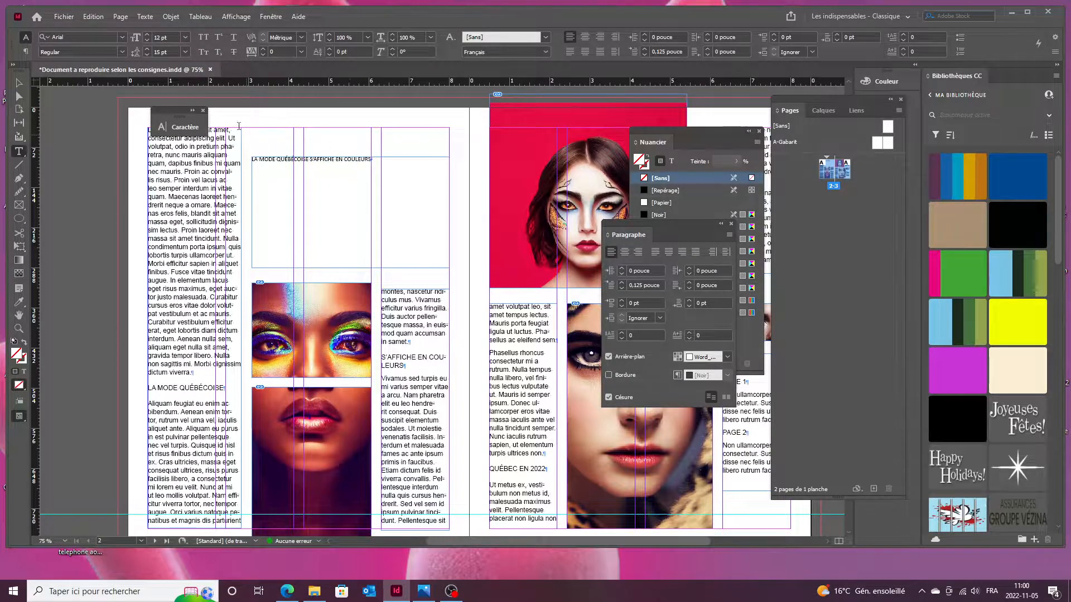
left_click(203, 110)
left_click(147, 134)
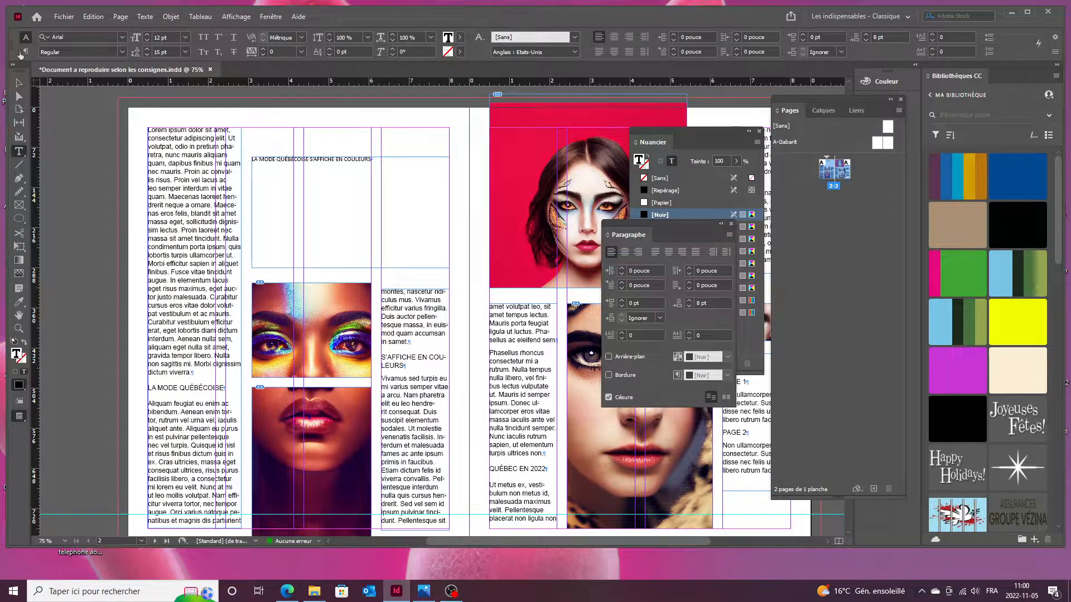
Give the opening paragraph a three-line drop cap and indent Aliquam feugiat's first line 0.125 in.
left_click(933, 34)
left_click(933, 34)
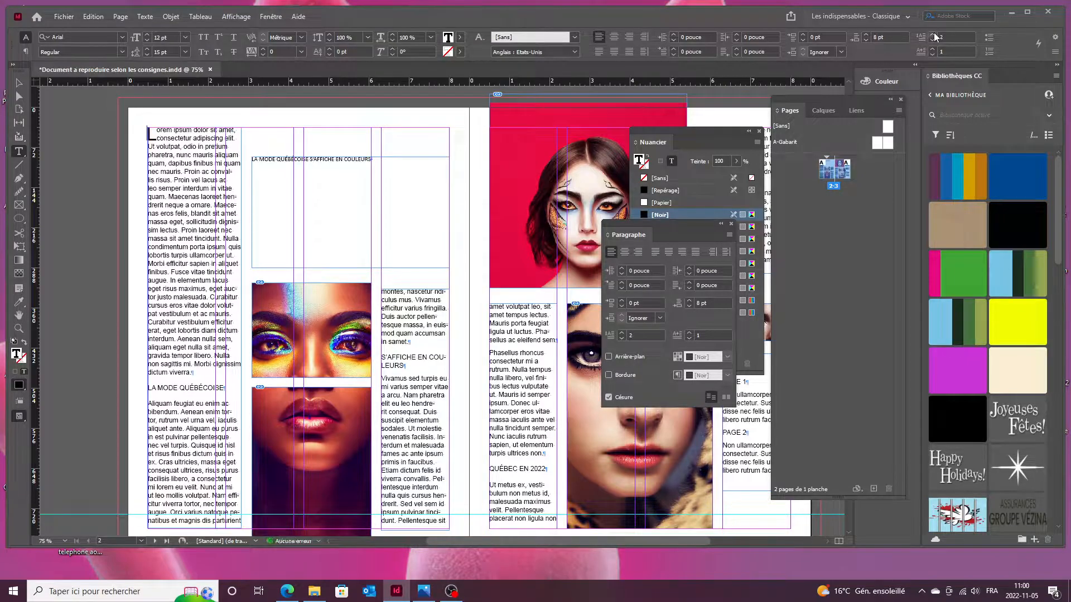
left_click(933, 34)
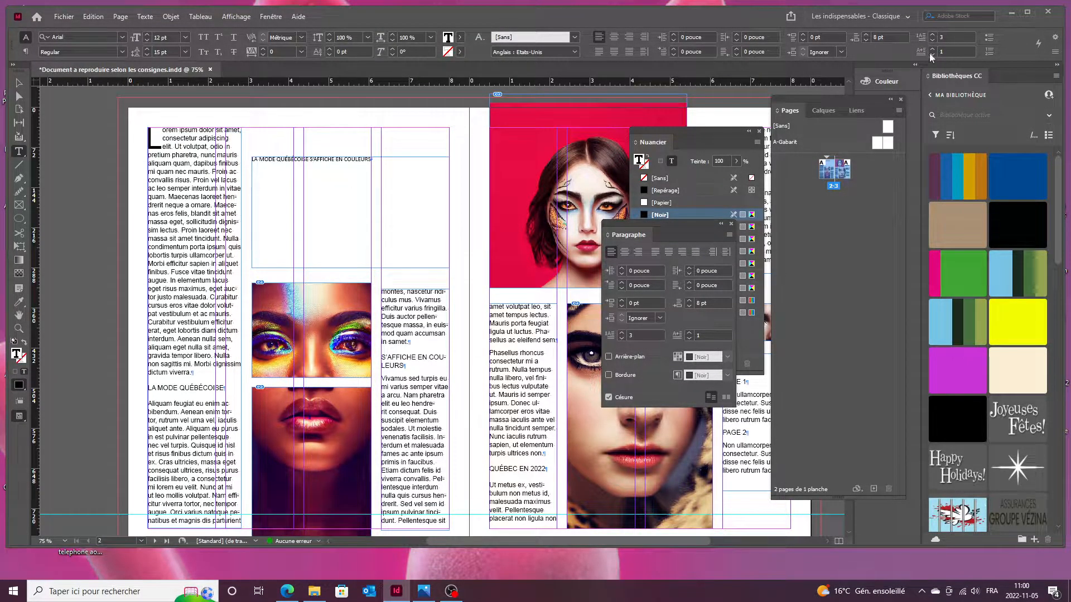
left_click(150, 409)
left_click(675, 49)
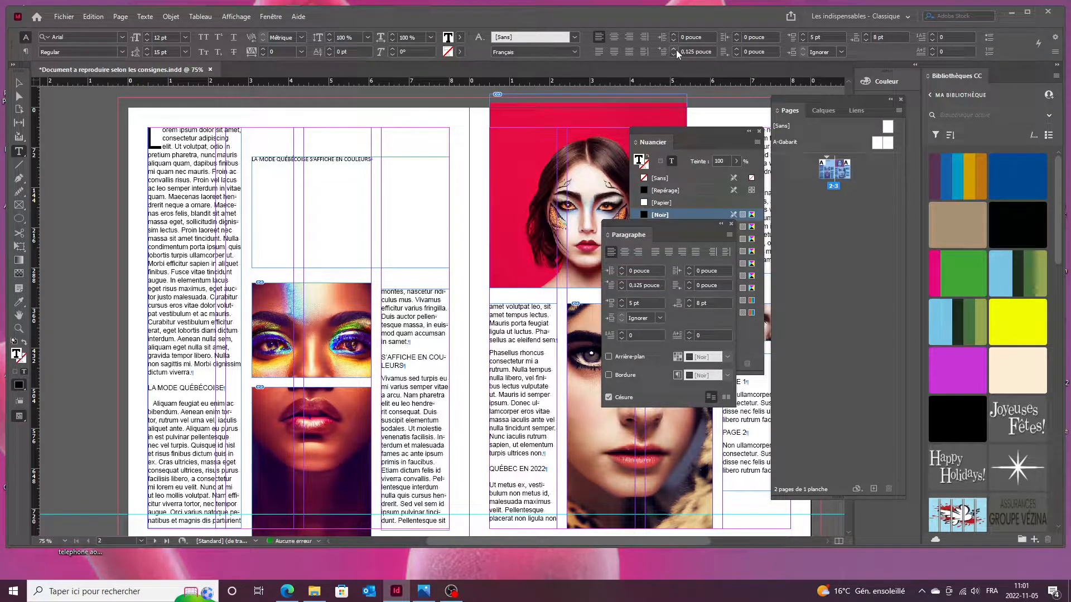
Give the Vivamus, Phasellus and Ut metus paragraphs a 0.125-inch first-line indent.
left_click(383, 381)
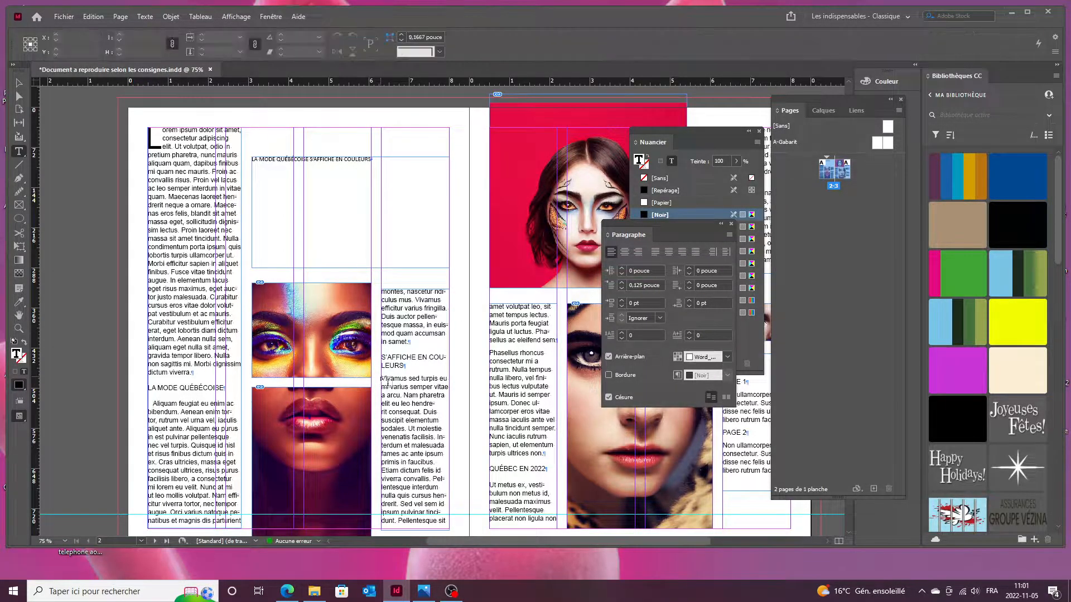
left_click(674, 49)
left_click(489, 358)
left_click(673, 49)
left_click(490, 484)
double_click(675, 49)
On the right page, give the Mauris commodo paragraph a 0.125-inch first-line indent.
left_click(460, 180)
left_click_drag(473, 202, 291, 197)
left_click(517, 188)
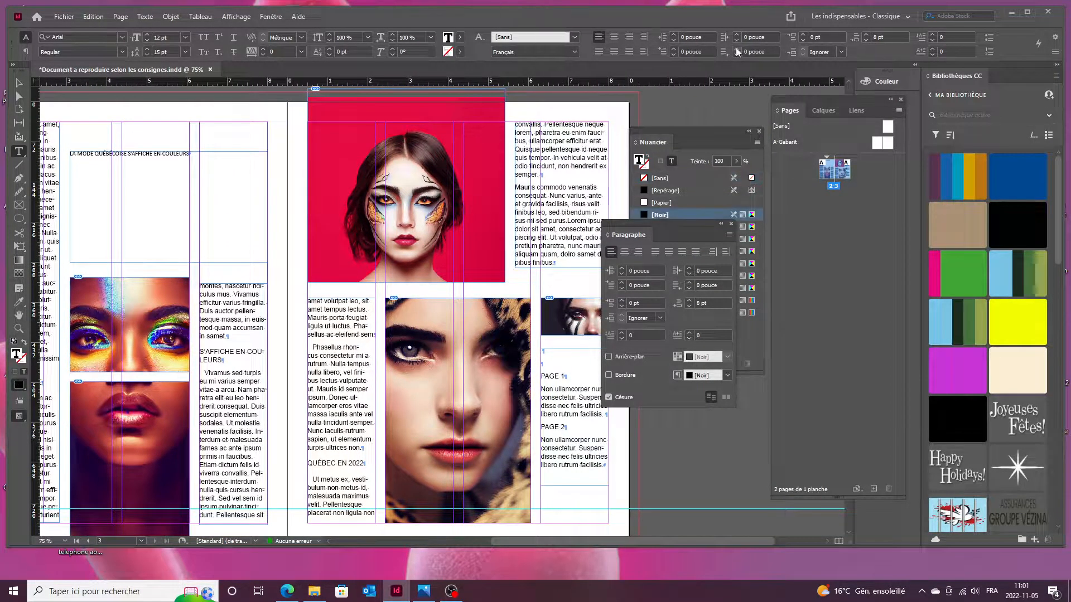
double_click(674, 49)
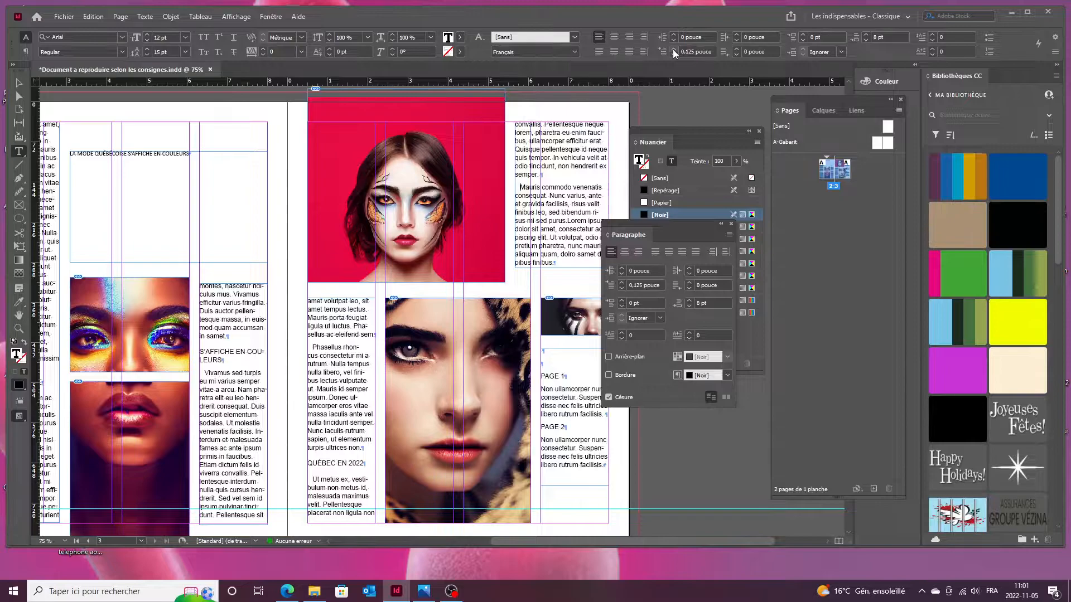
left_click(619, 184)
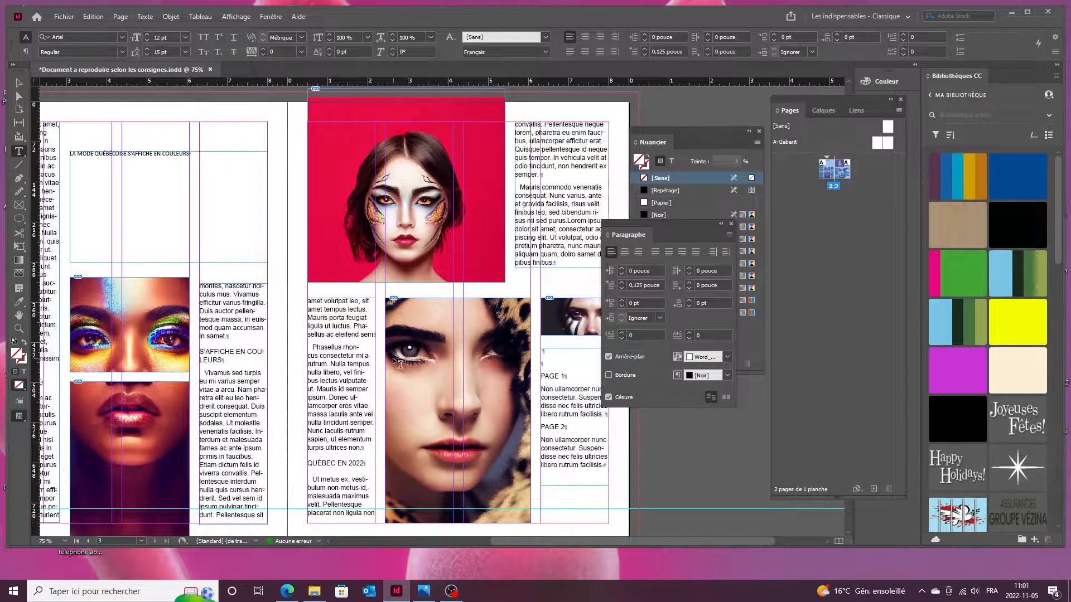
left_click_drag(398, 362, 530, 334)
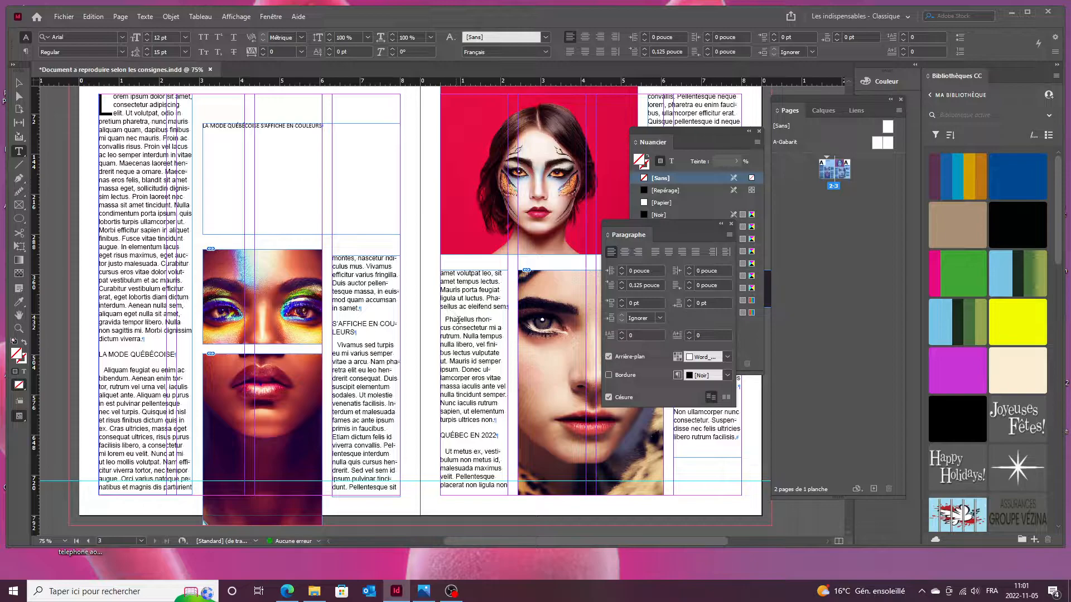
Raise the Space Before of the Phasellus paragraph to 7 pt.
scroll(456, 326, "left", 3)
scroll(456, 325, "right", 4)
scroll(379, 319, "up", 2)
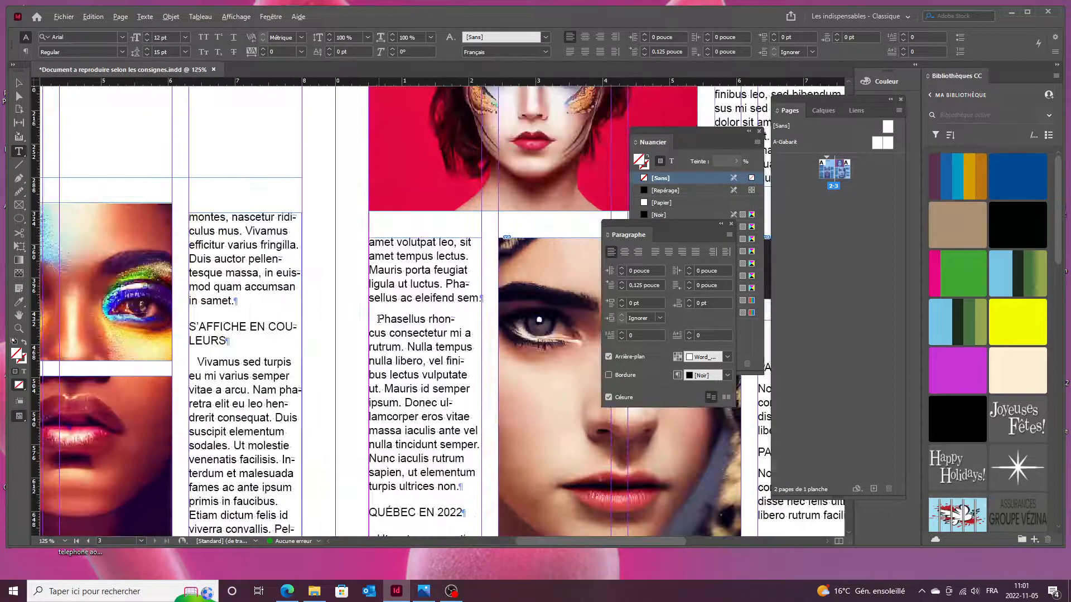
scroll(378, 319, "up", 2)
left_click(378, 301)
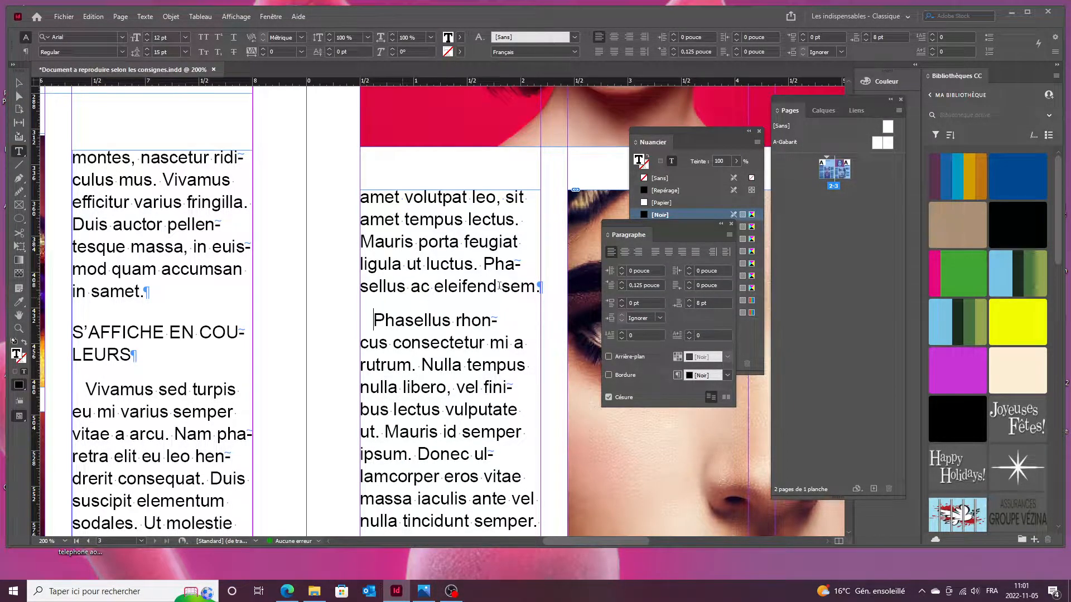
left_click(622, 300)
left_click(622, 300)
left_click(622, 300)
left_click(622, 301)
left_click(621, 300)
left_click(622, 301)
left_click(622, 300)
Nudge the text frame ending in 'placerat non ligula non' slightly upward.
scroll(321, 335, "down", 7)
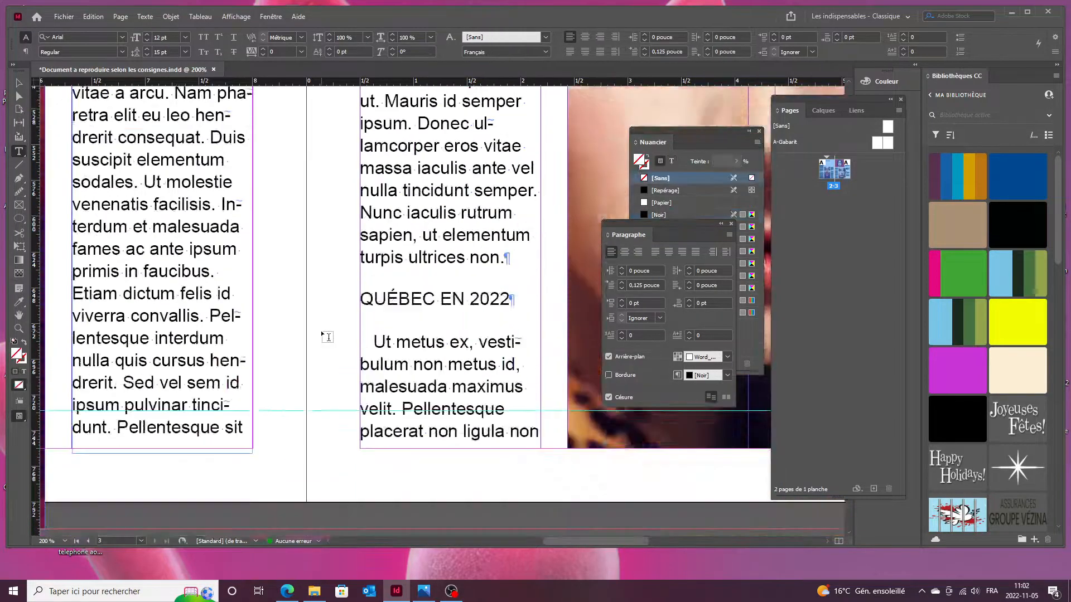
left_click(404, 352)
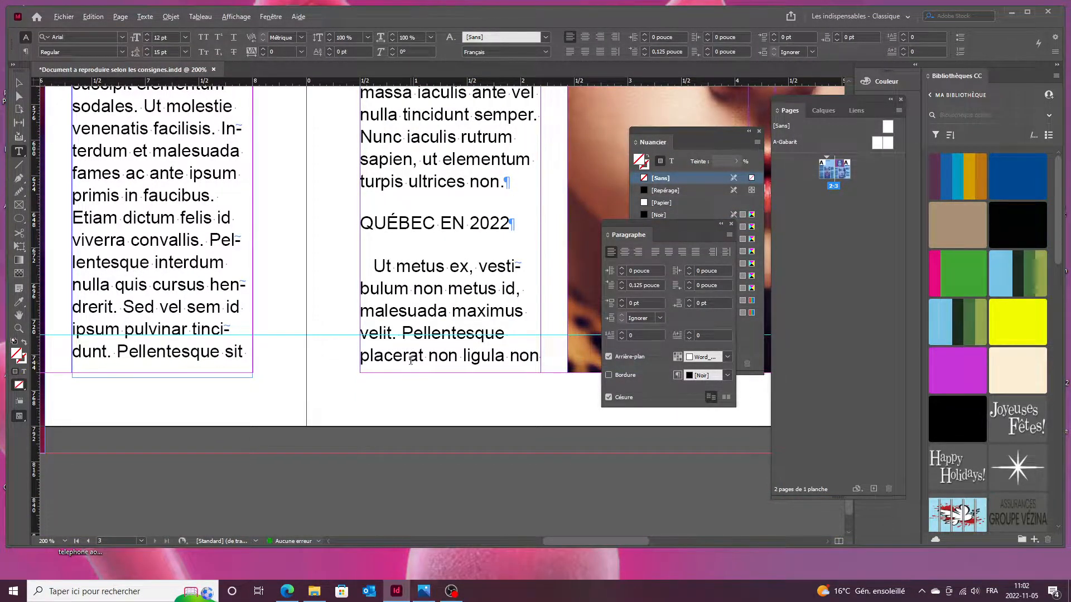
scroll(405, 347, "up", 4)
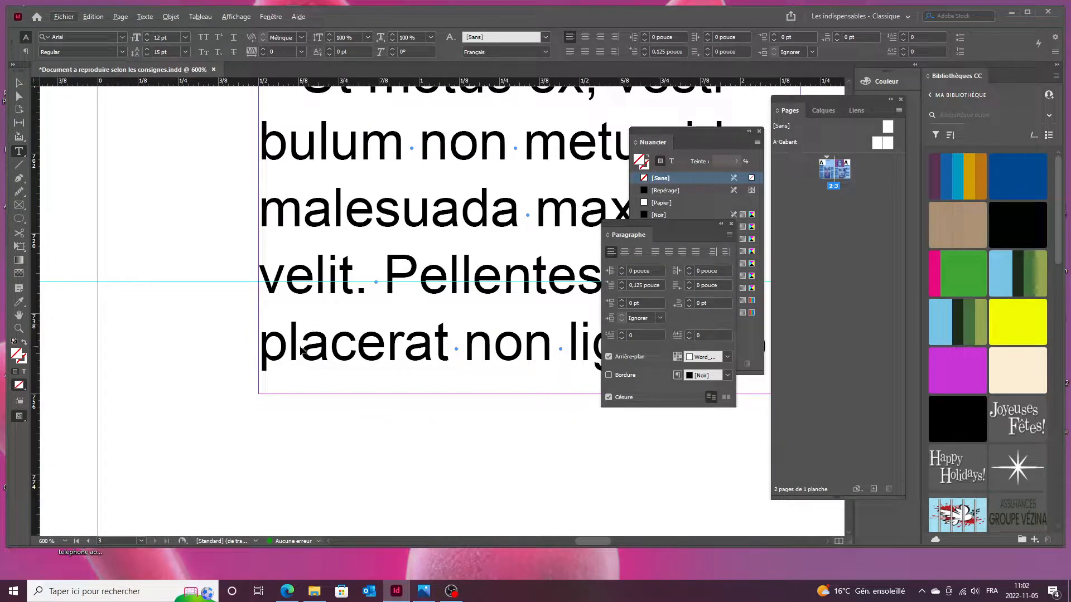
key("Escape")
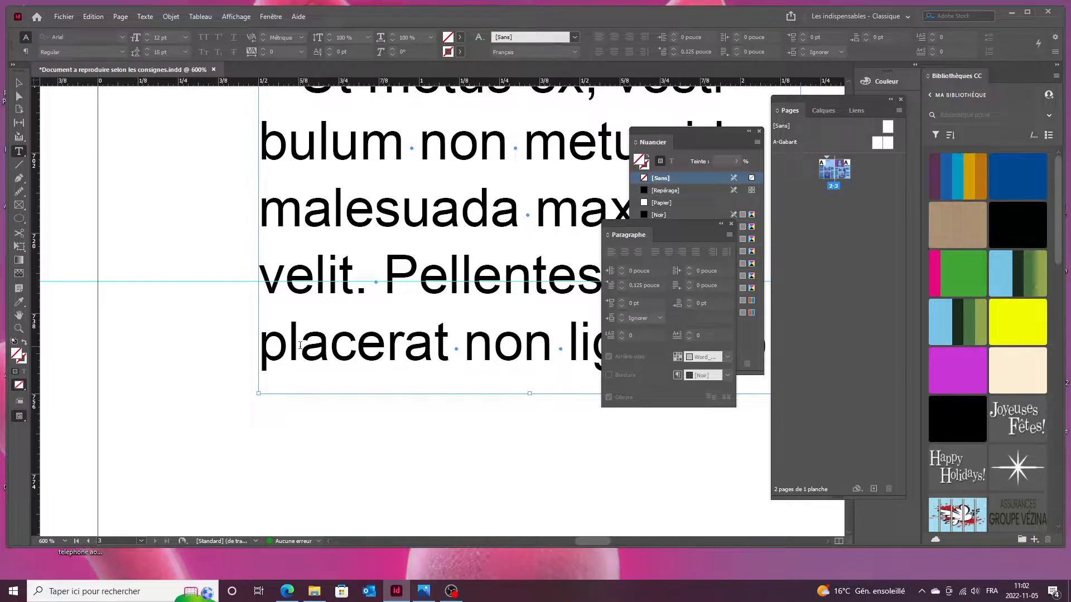
key("Up")
key("Up")
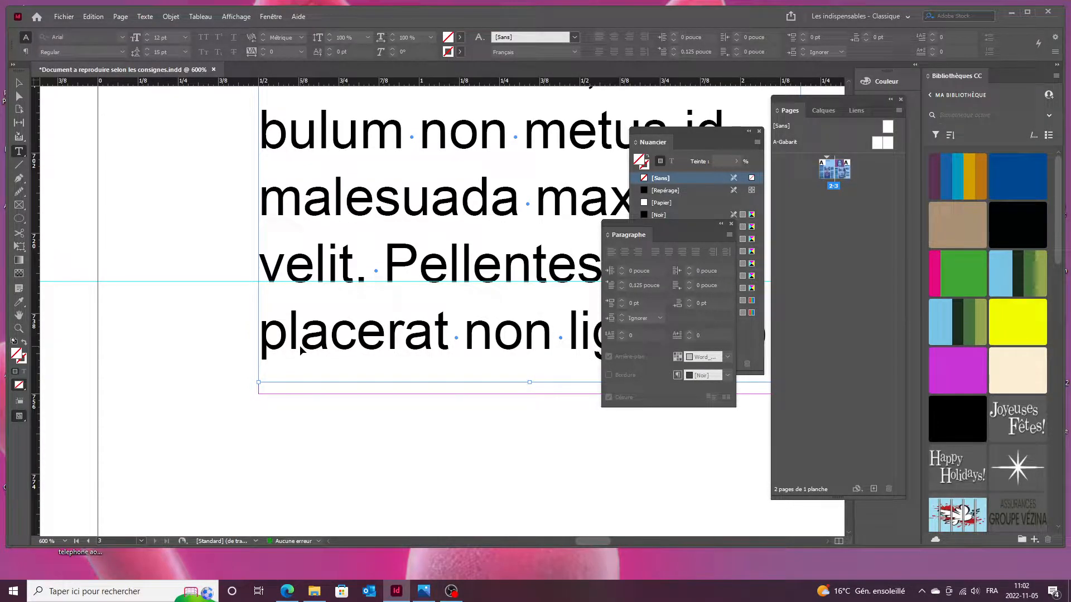
left_click(237, 376, "ctrl")
Compare the spread with the reference layout image.
scroll(235, 378, "down", 5)
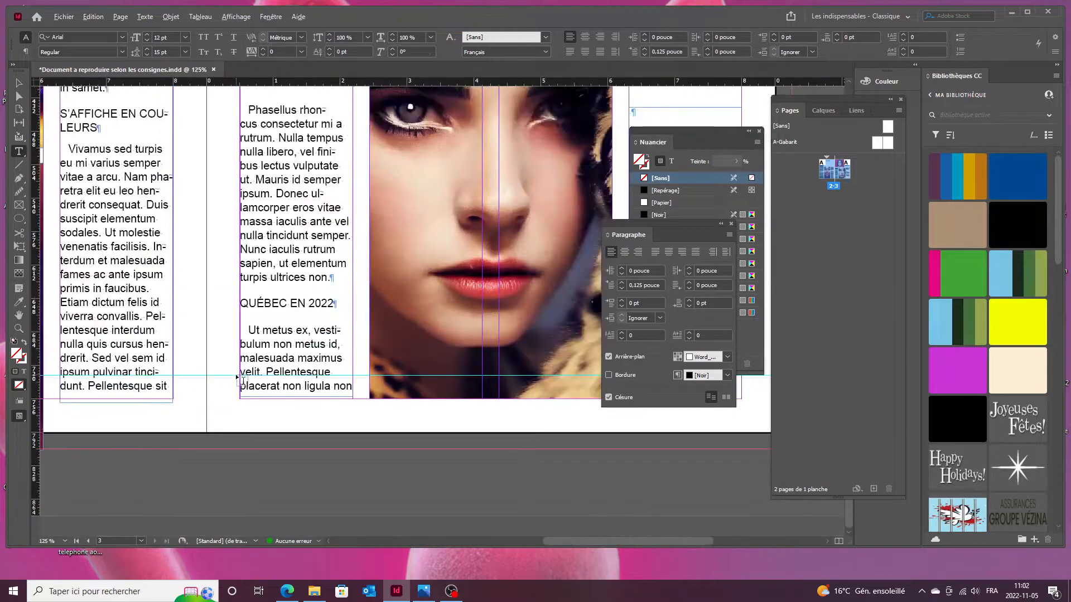
scroll(215, 383, "left", 3)
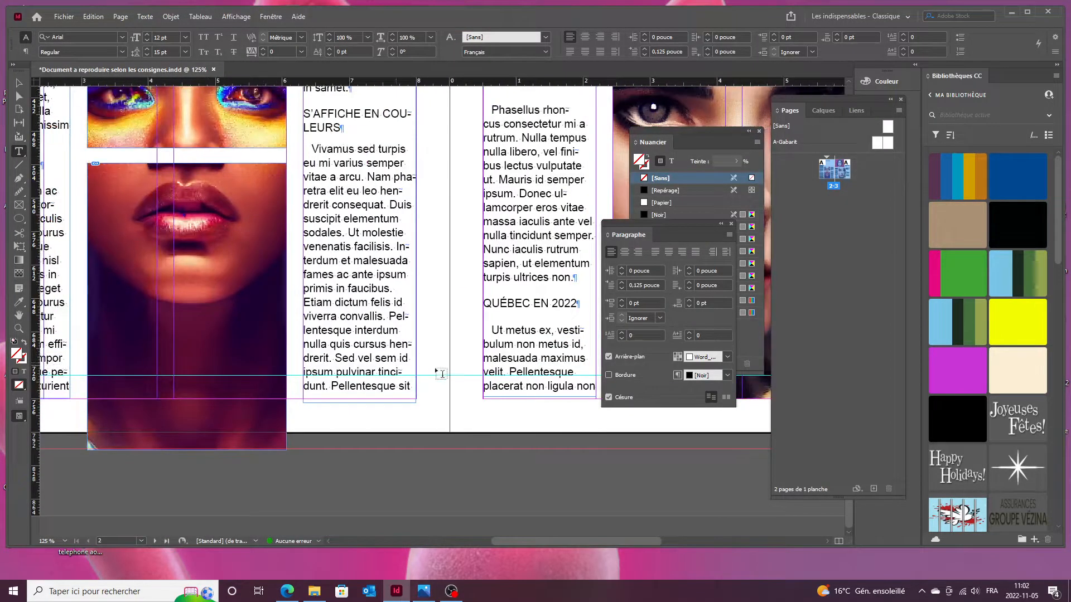
scroll(456, 346, "up", 3)
scroll(456, 348, "down", 3)
left_click(421, 592)
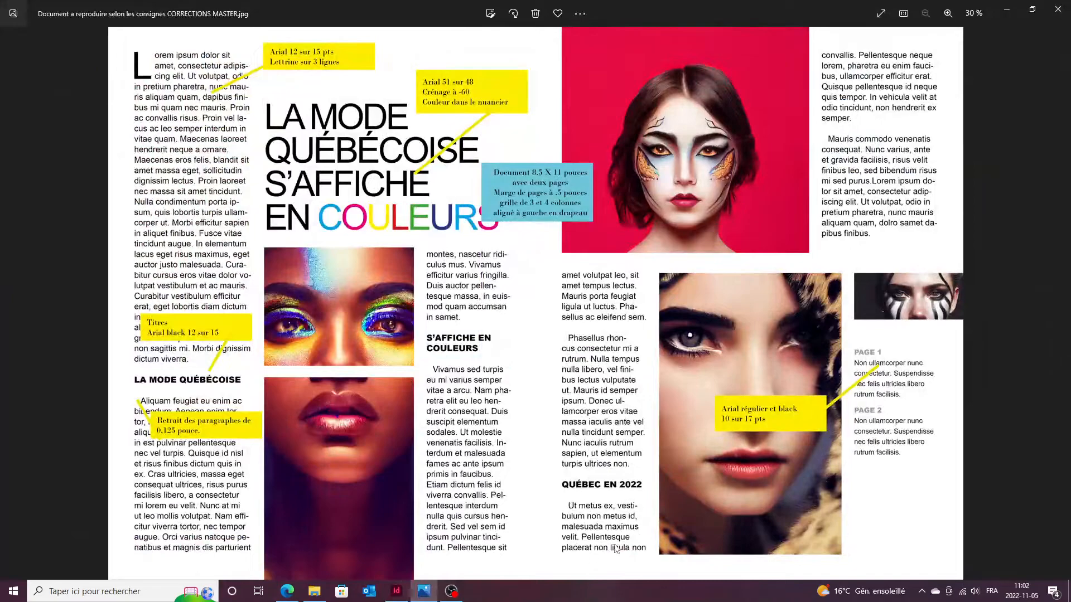
left_click(429, 590)
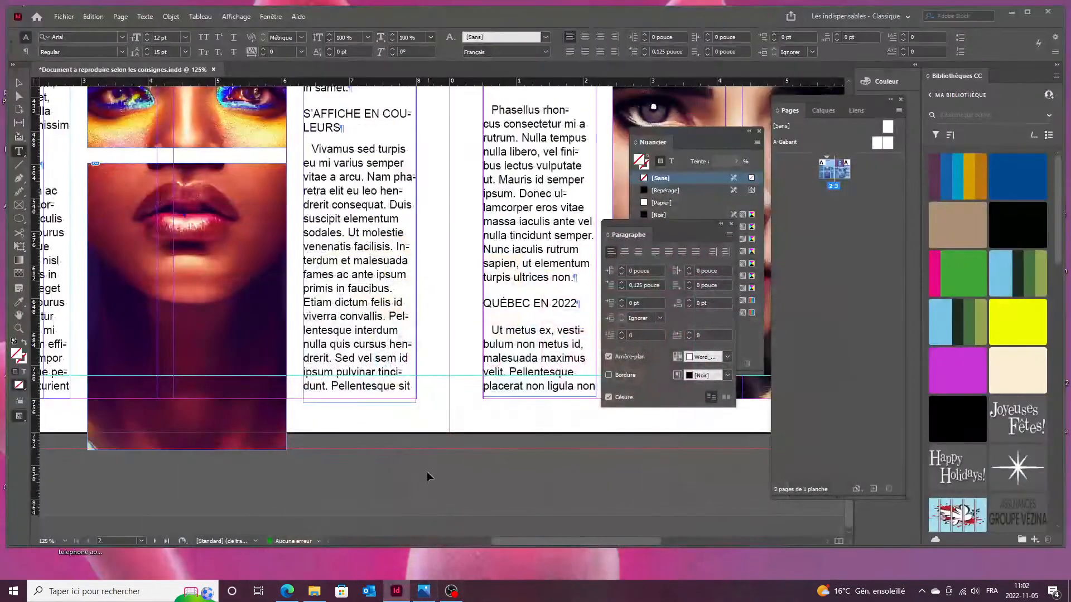
scroll(432, 462, "down", 3)
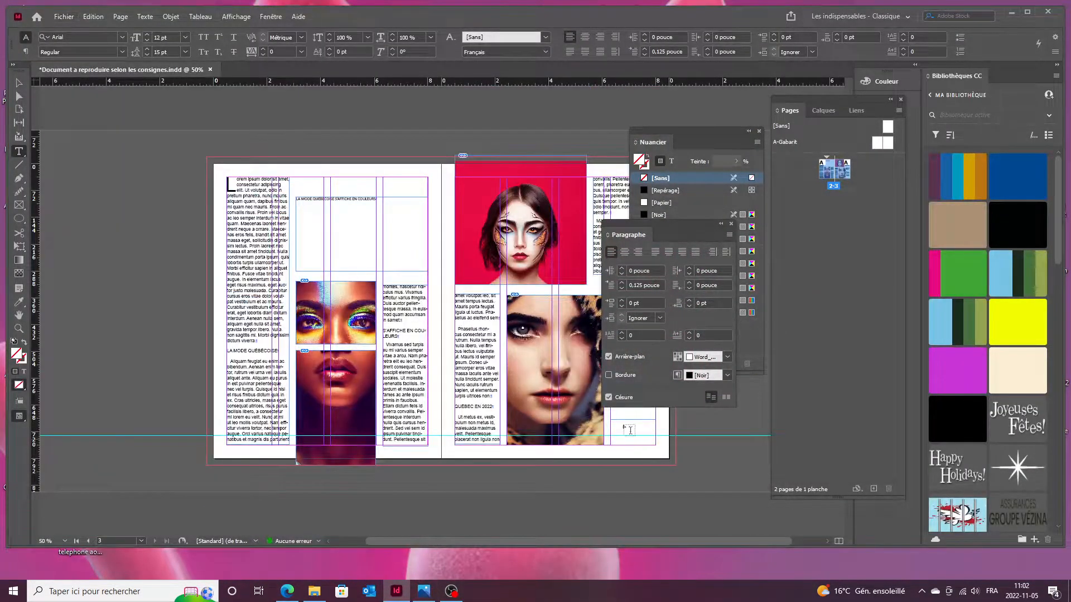
Review the spread at actual size with all panels hidden.
scroll(496, 366, "right", 2)
left_click(576, 275, "ctrl")
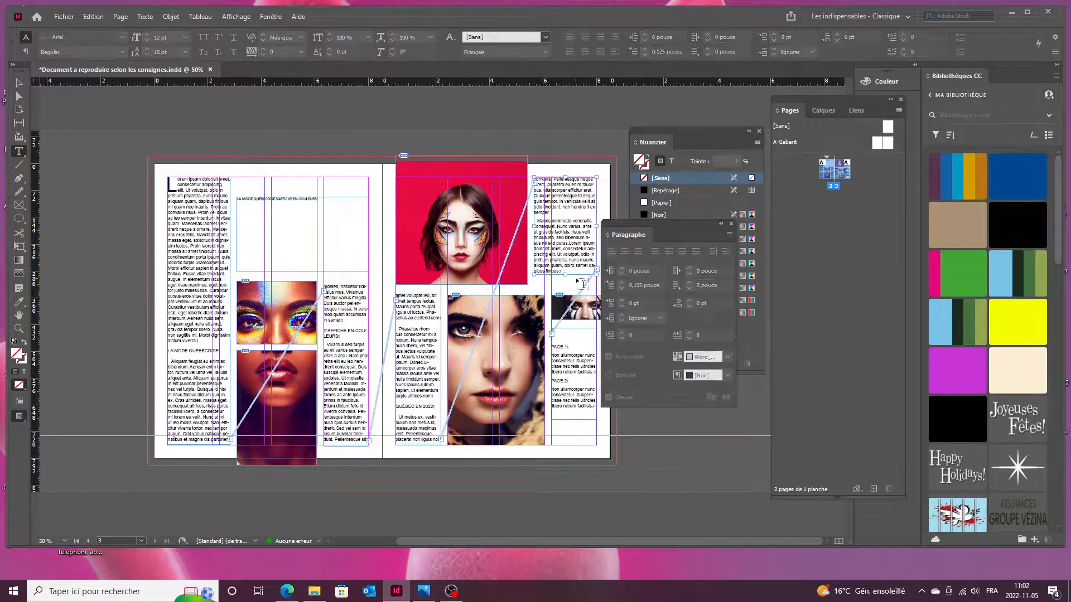
key("Tab")
key("ctrl+1")
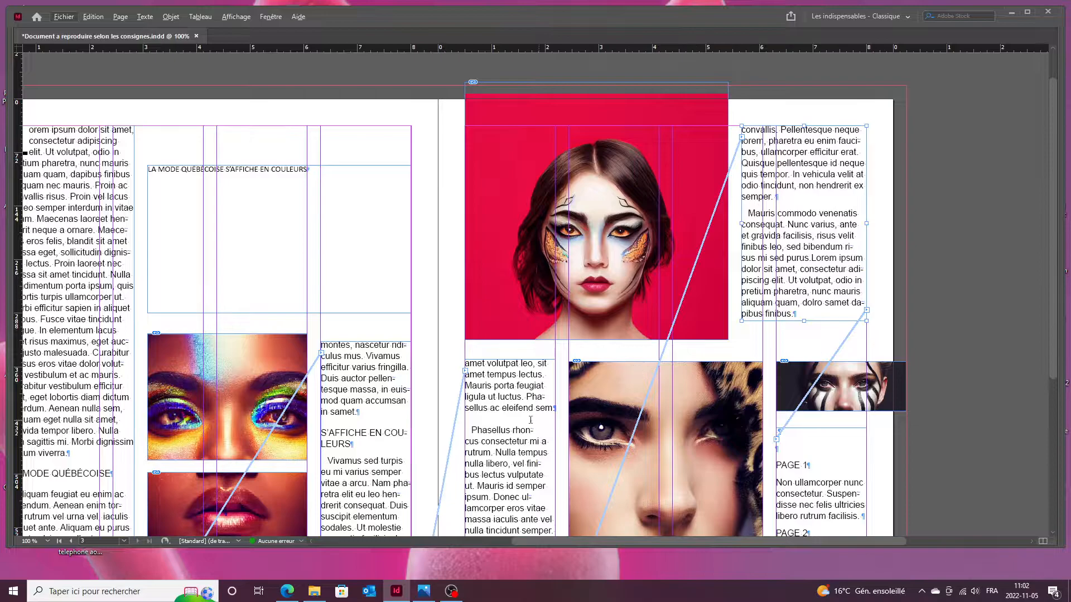
left_click(488, 419)
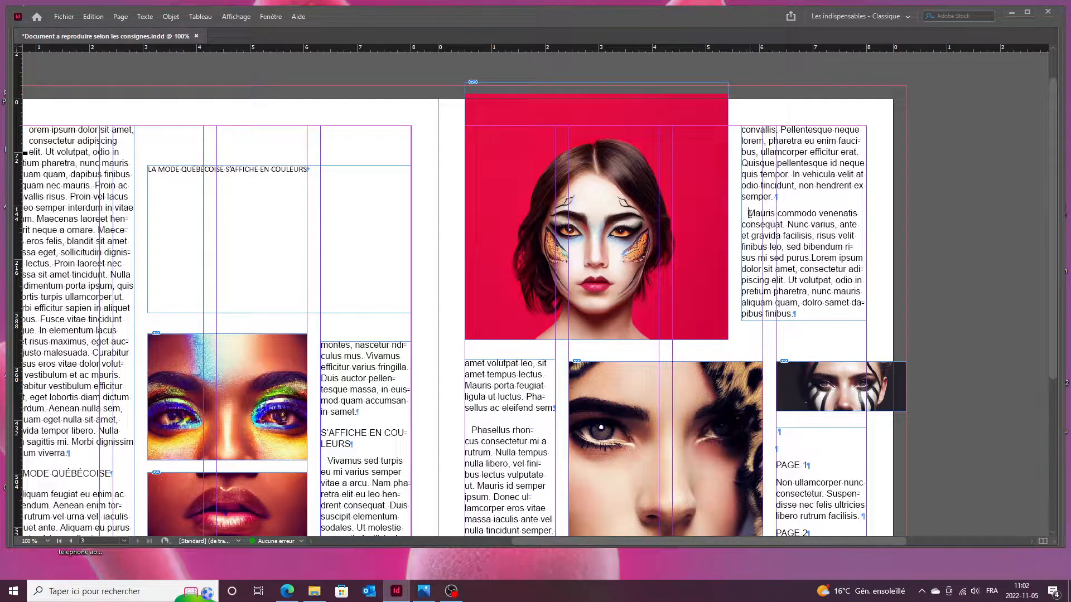
key("Tab")
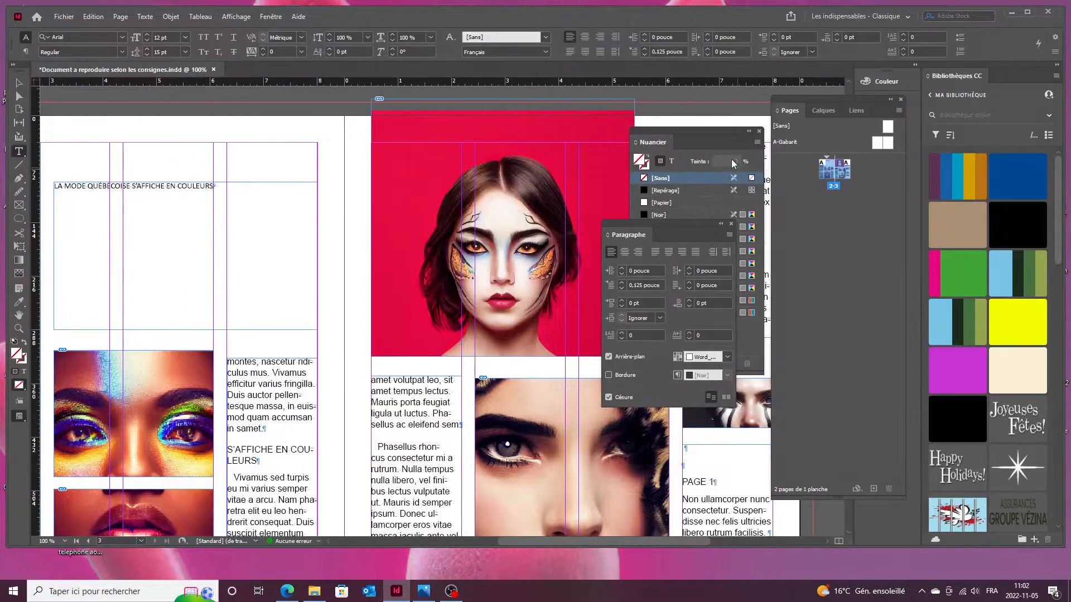
Move the swatch and paragraph panels aside and raise Mauris commodo's Space Before to 7 pt.
left_click_drag(725, 132, 511, 130)
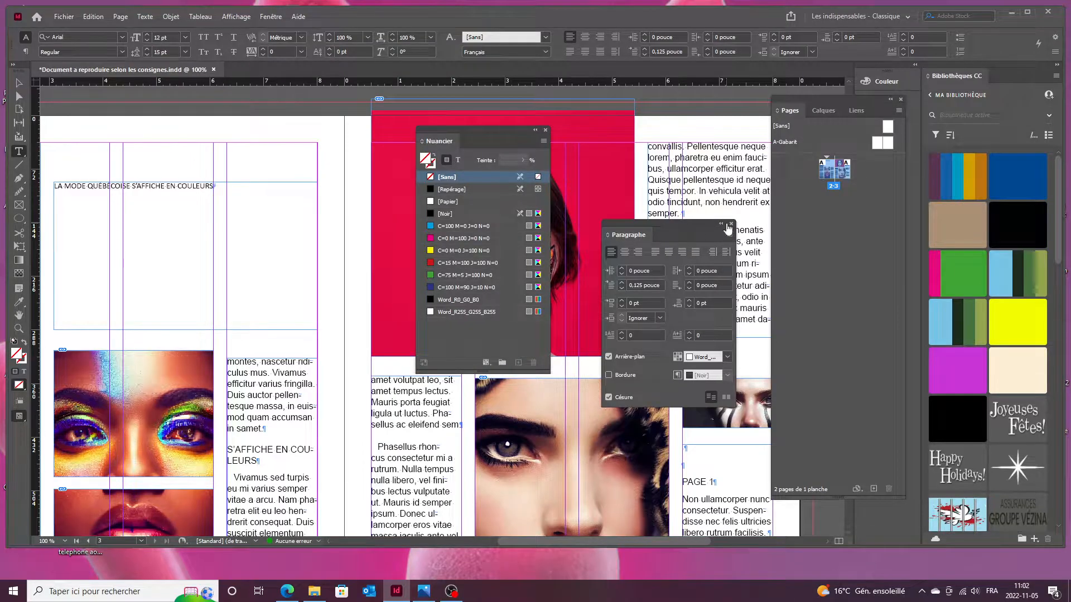
left_click_drag(689, 228, 539, 214)
left_click(655, 231)
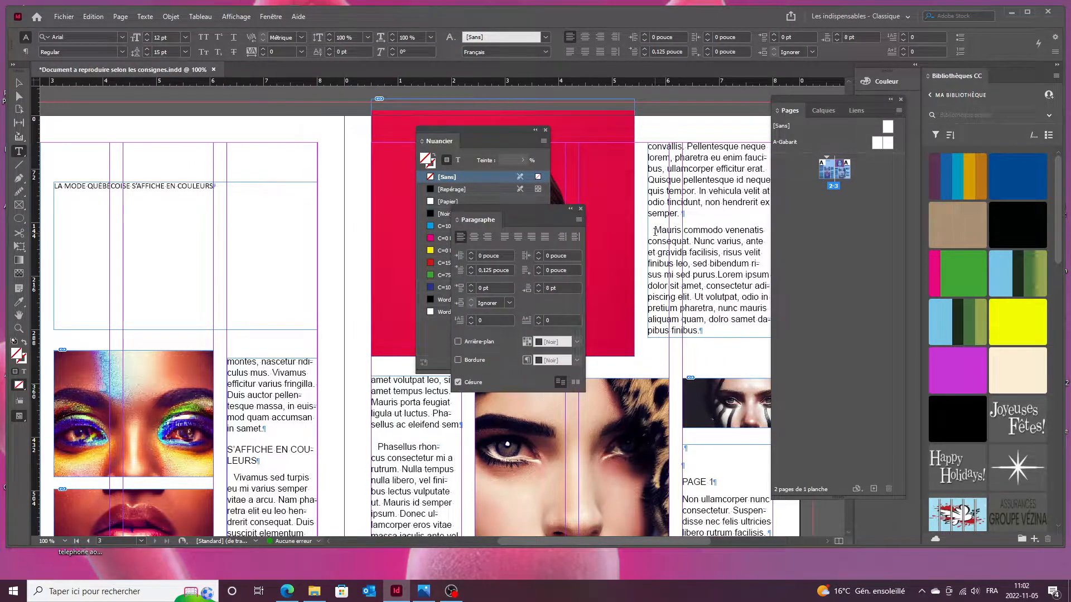
left_click(471, 285)
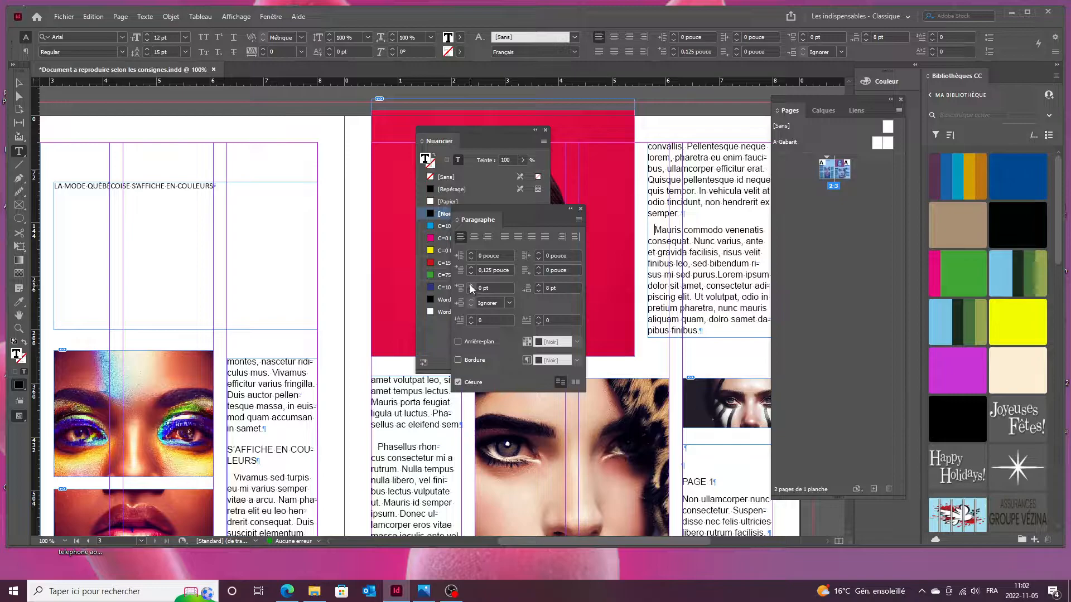
left_click(470, 285)
left_click(471, 285)
left_click(470, 285)
left_click(470, 285)
Lengthen the right-column text frame so 'pibus finibus.' no longer overflows.
left_click(470, 285)
left_click(470, 284)
left_click(703, 334, "ctrl")
left_click_drag(713, 337, 713, 347)
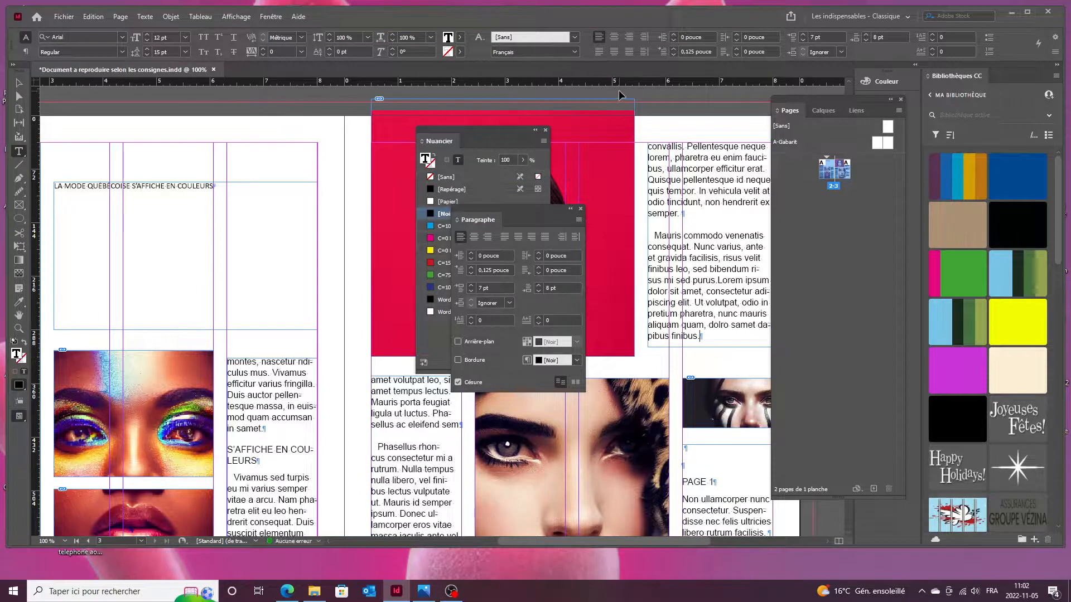
key("Tab")
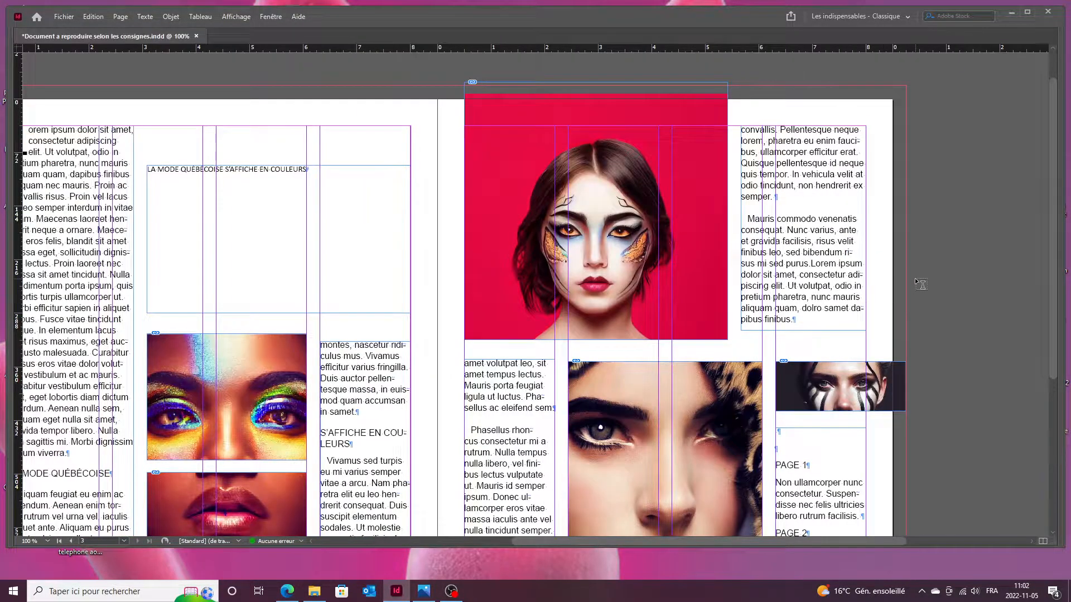
scroll(916, 280, "down", 5)
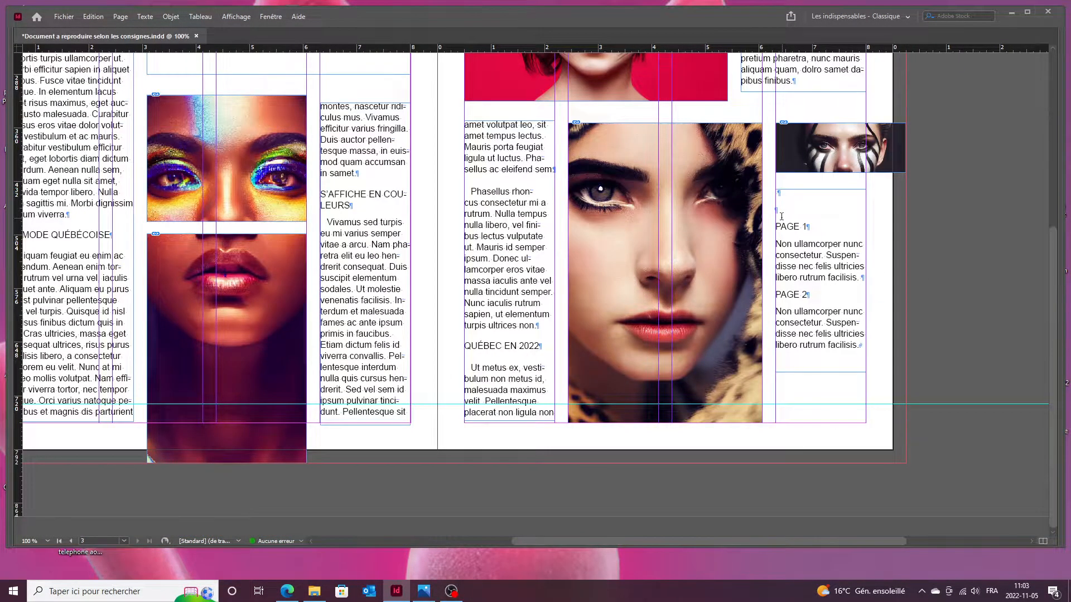
Delete the two empty lines above PAGE 1.
left_click(778, 193)
key("Delete")
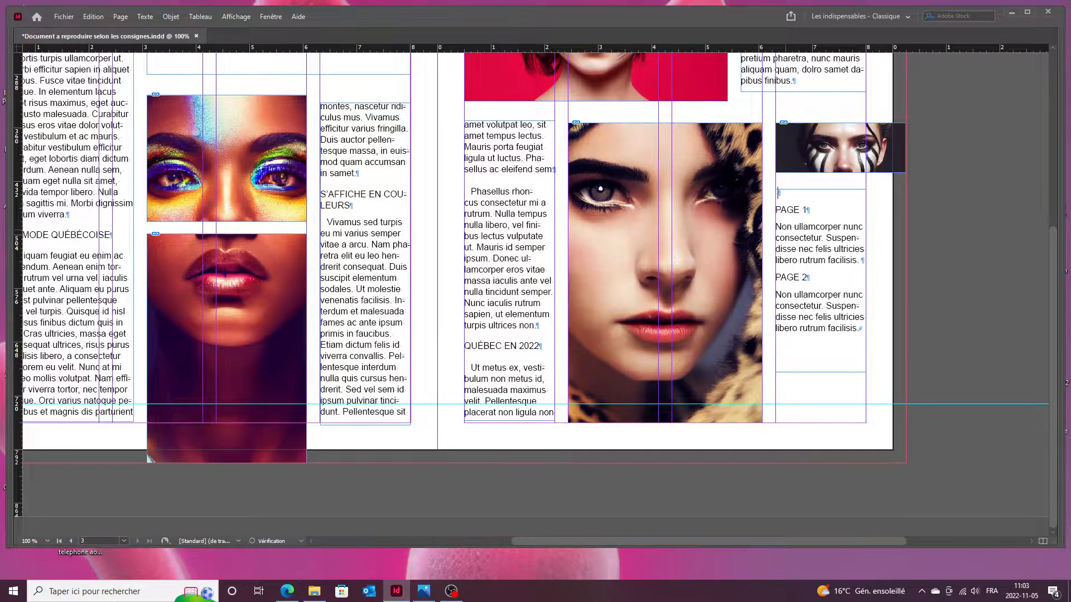
key("Delete")
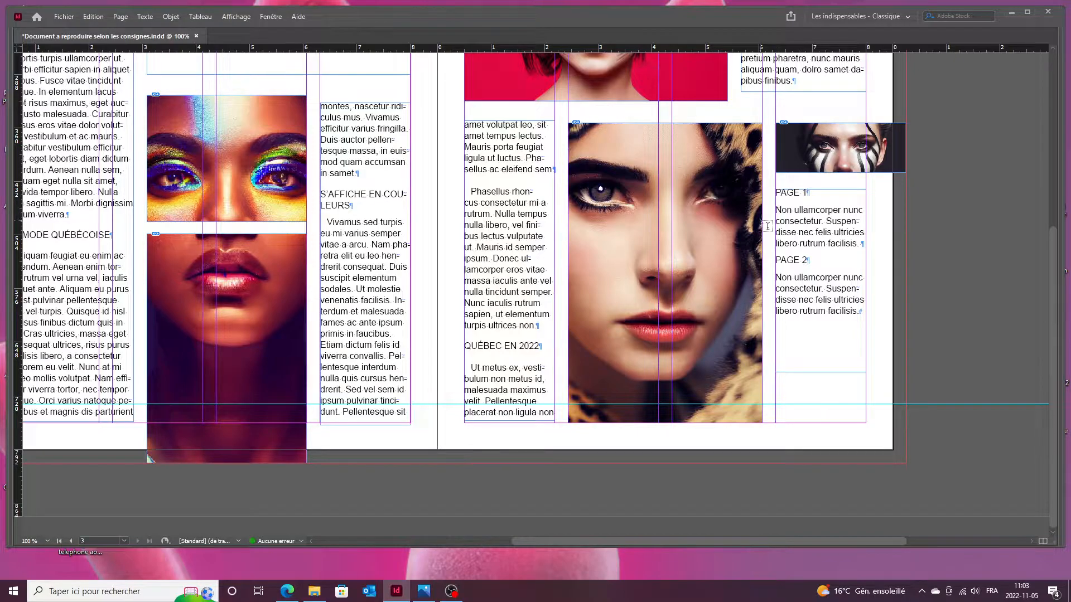
Replace the returns after PAGE 1 and PAGE 2 with forced line breaks, then select that text.
key("BackSpace")
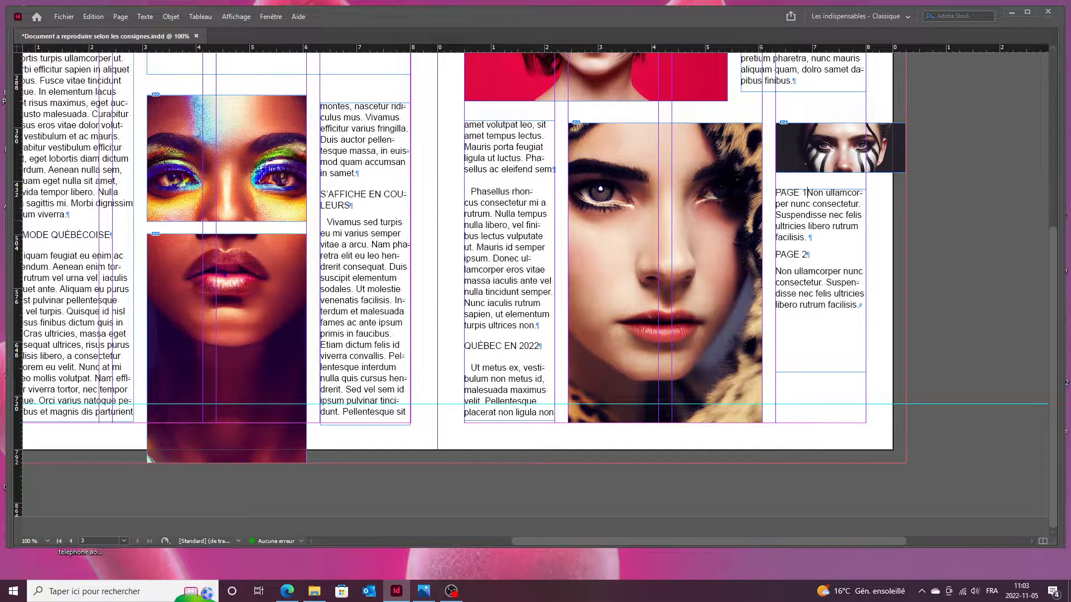
key("shift+Return")
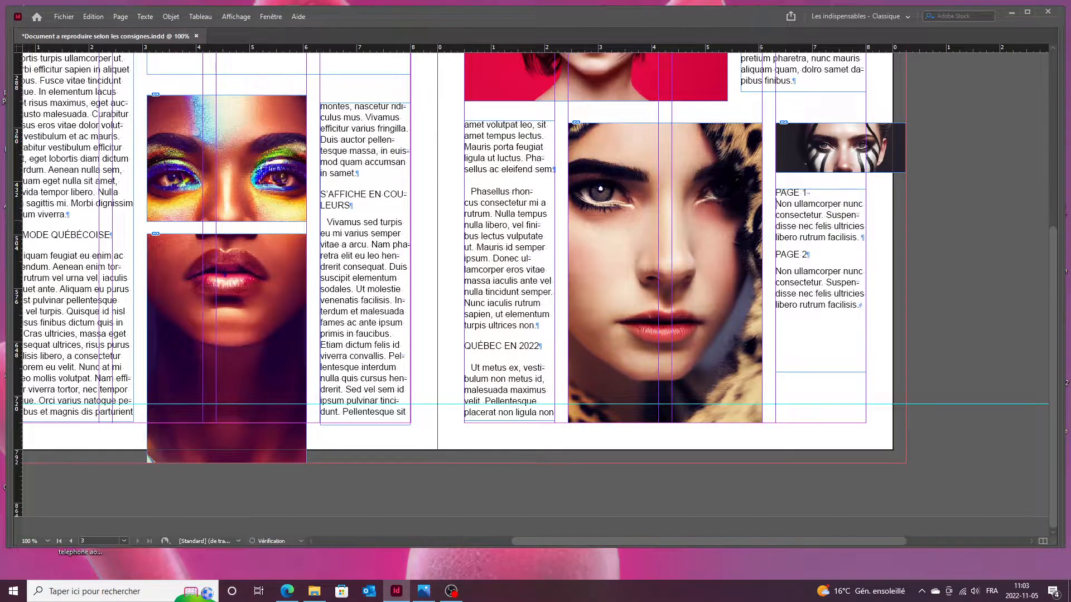
key("BackSpace")
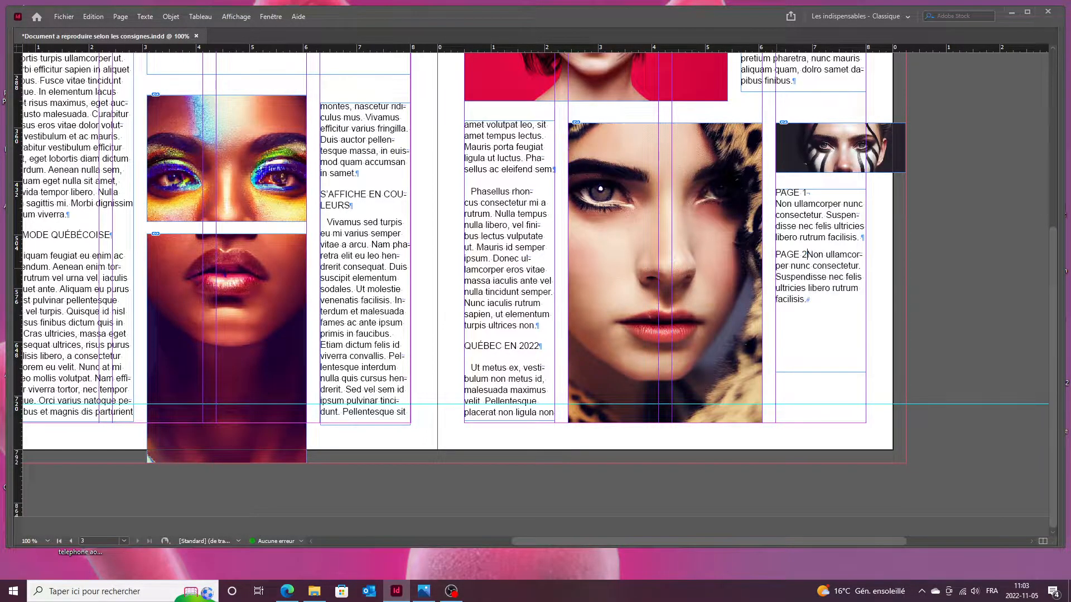
key("shift+Return")
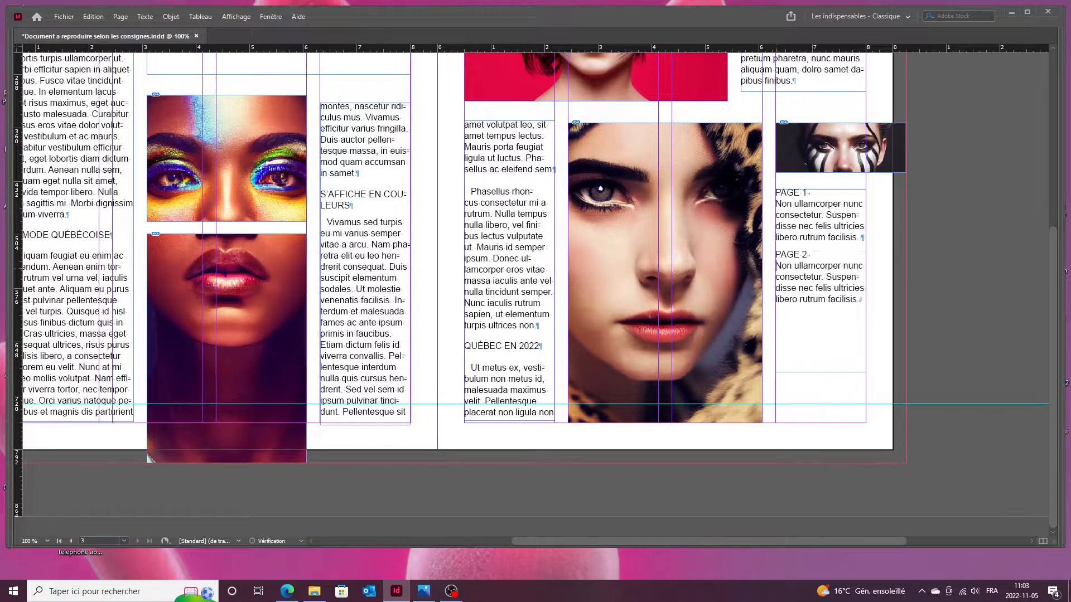
left_click_drag(852, 319, 774, 196)
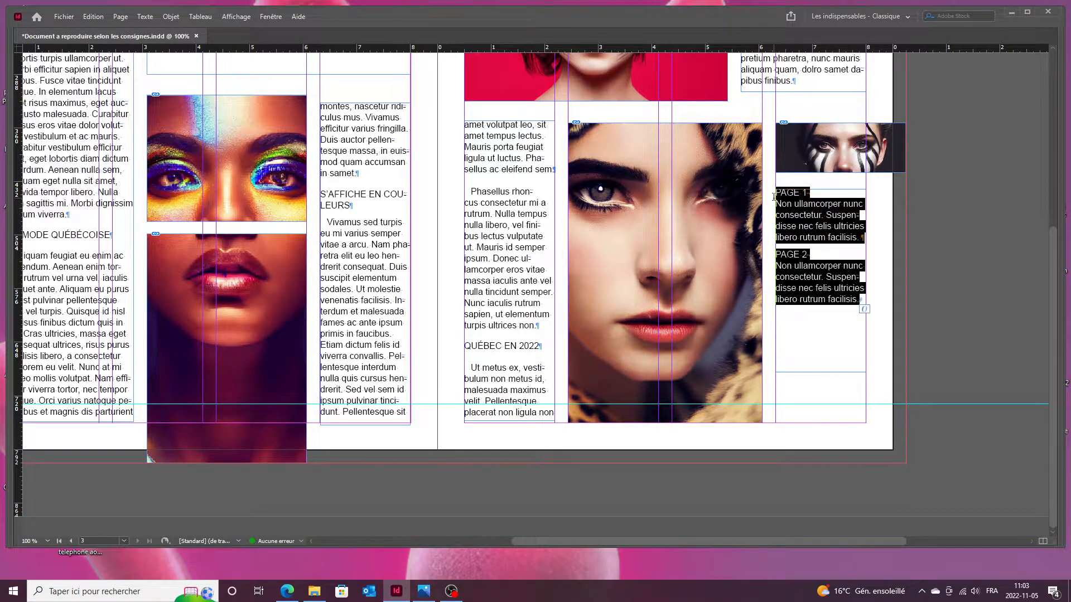
Check the reference and reduce the PAGE 1 and PAGE 2 sidebar text to 10 pt.
left_click(423, 592)
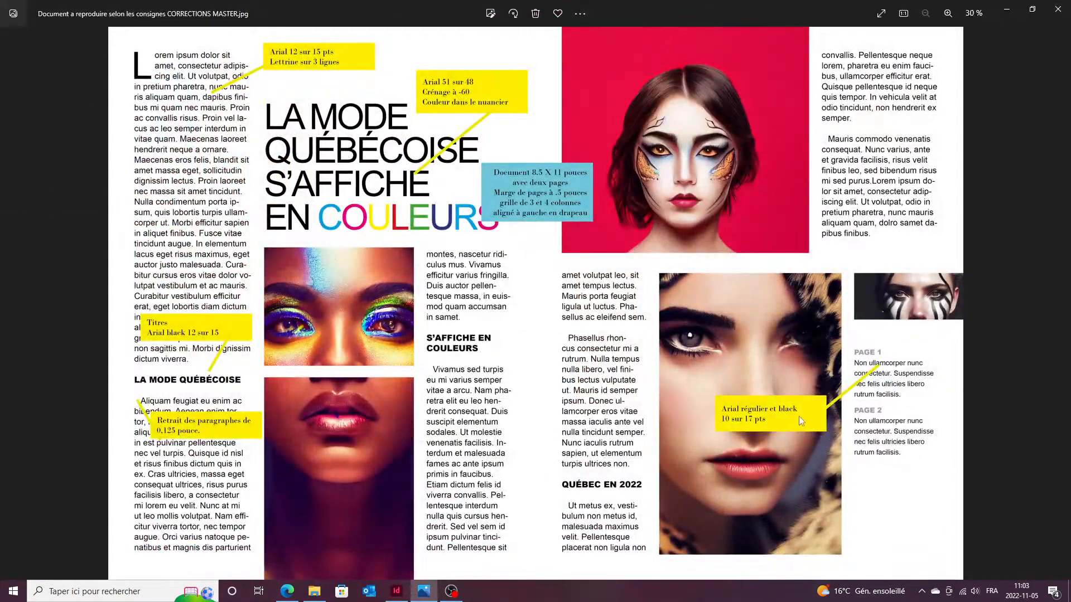
left_click(427, 593)
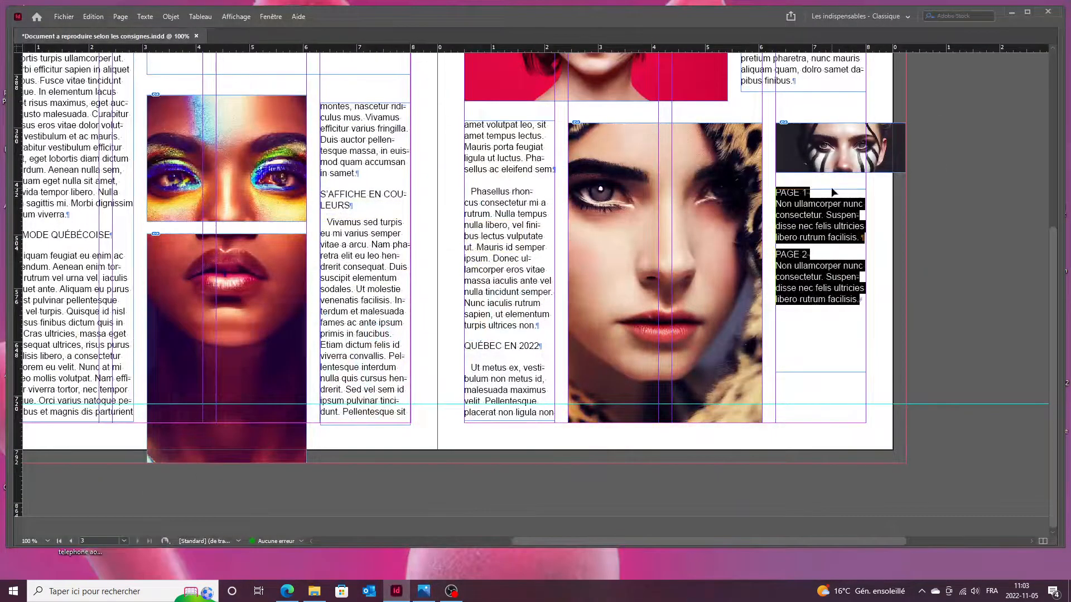
key("ctrl+t")
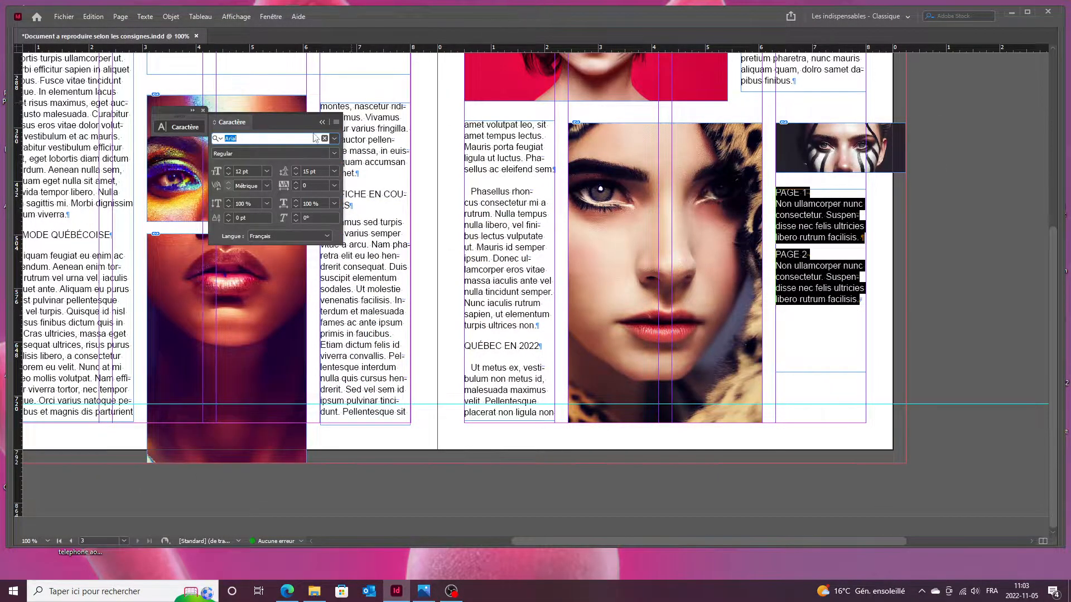
left_click(229, 175)
left_click(228, 174)
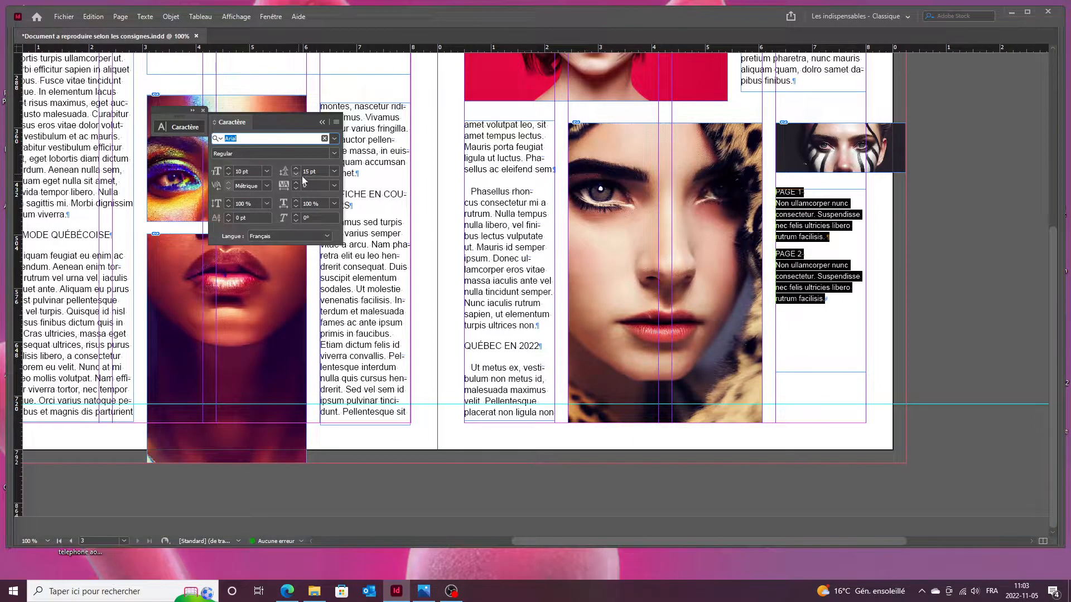
left_click(933, 257)
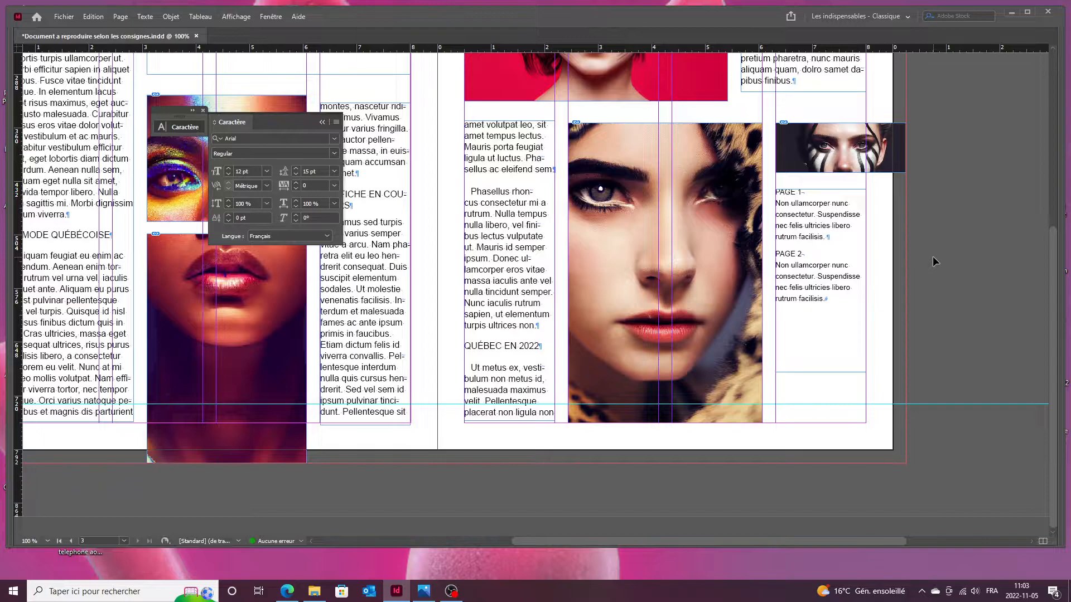
left_click(424, 592)
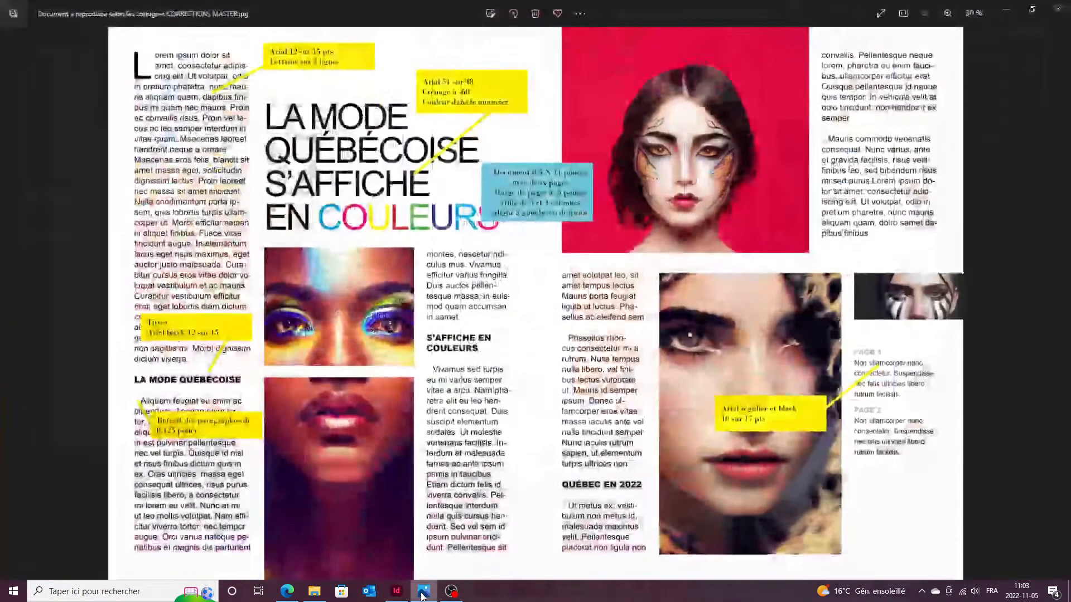
left_click(422, 595)
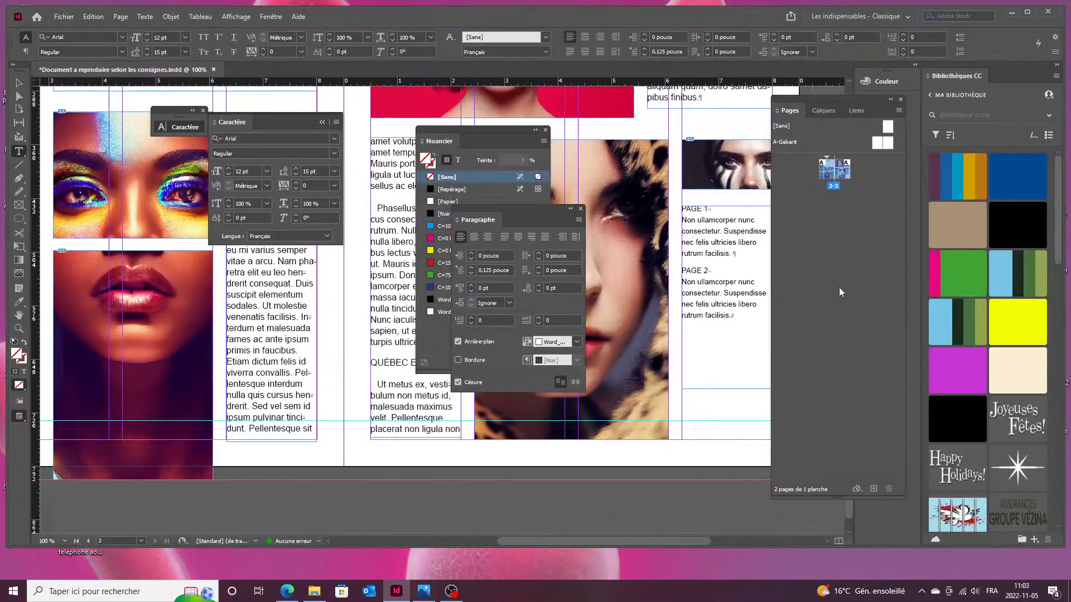
Set the PAGE 2 and PAGE 1 headings to Arial Black.
left_click(715, 273)
left_click_drag(715, 272, 682, 273)
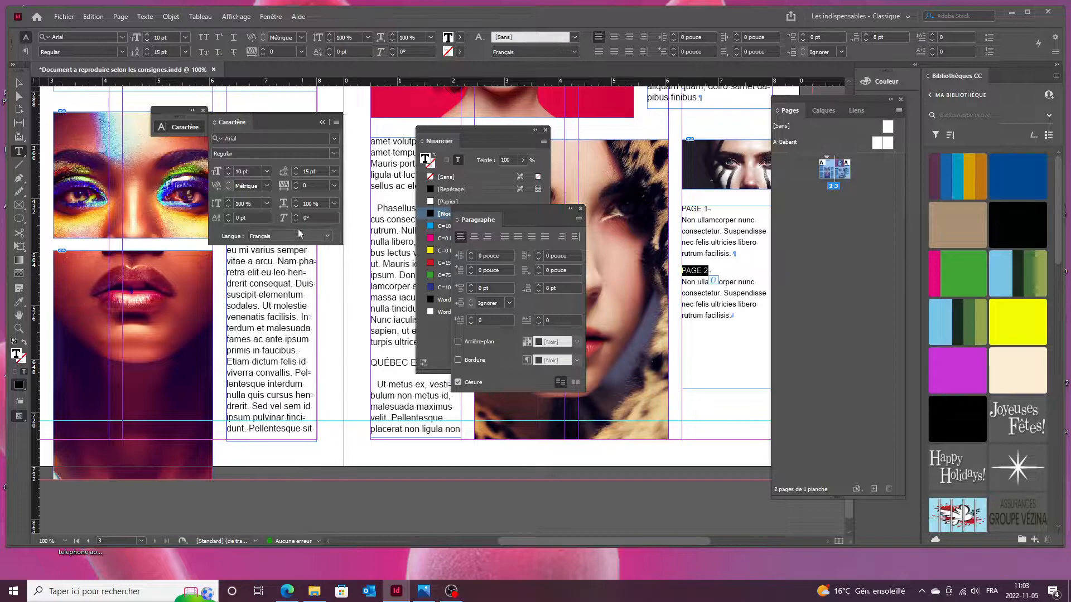
key("ctrl+t")
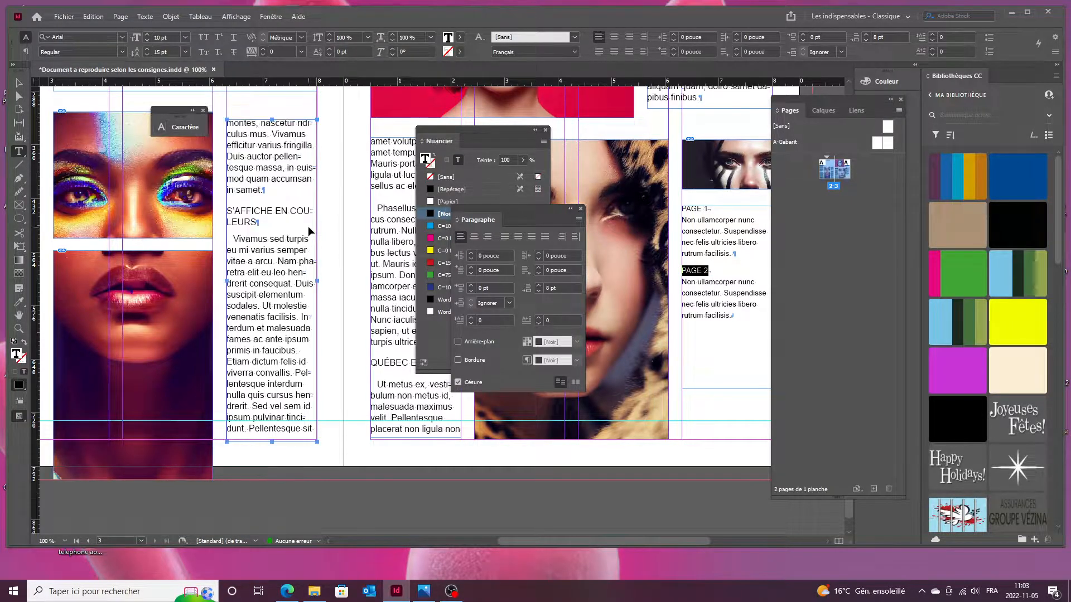
key("ctrl+t")
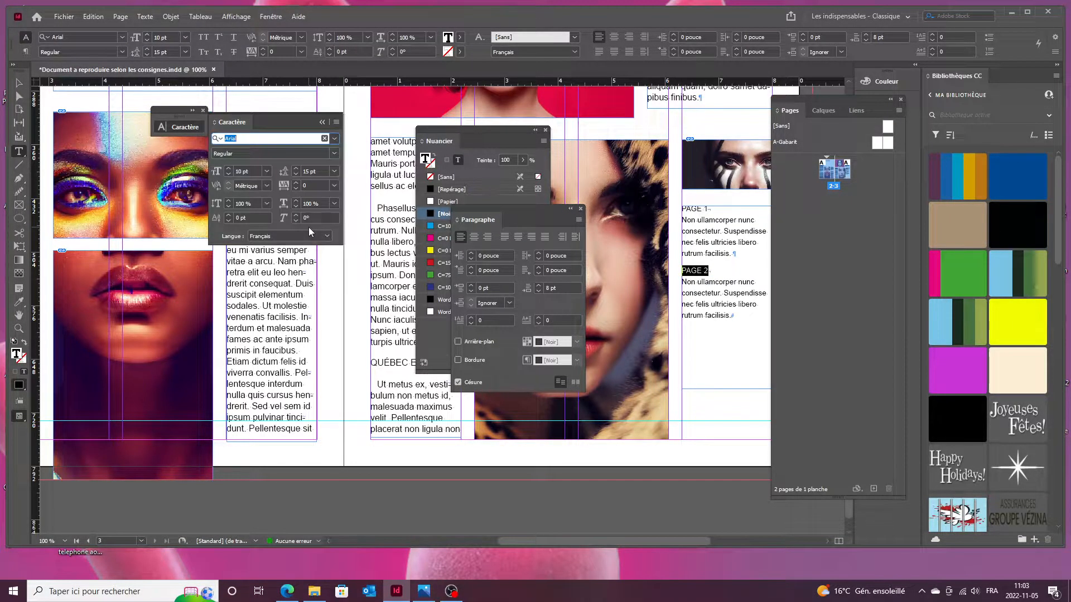
left_click(334, 156)
left_click(259, 257)
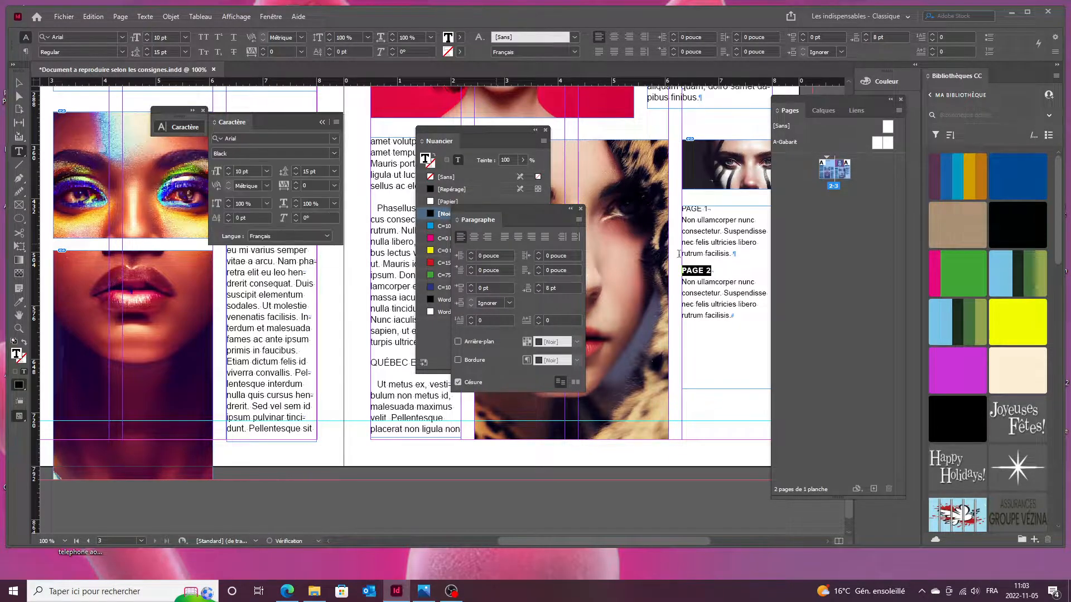
left_click_drag(709, 209, 681, 210)
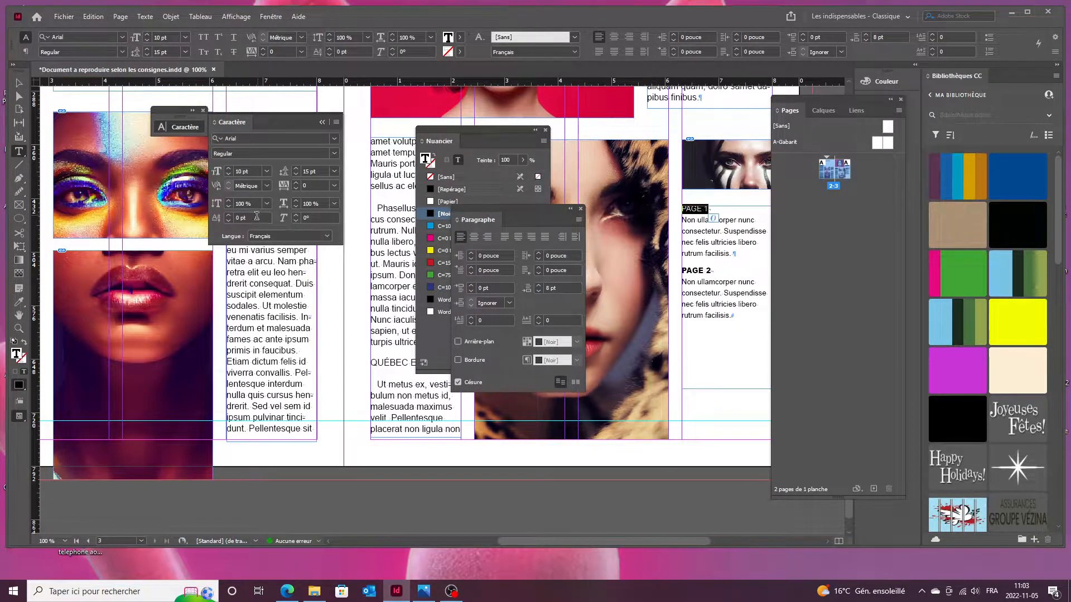
left_click(255, 152)
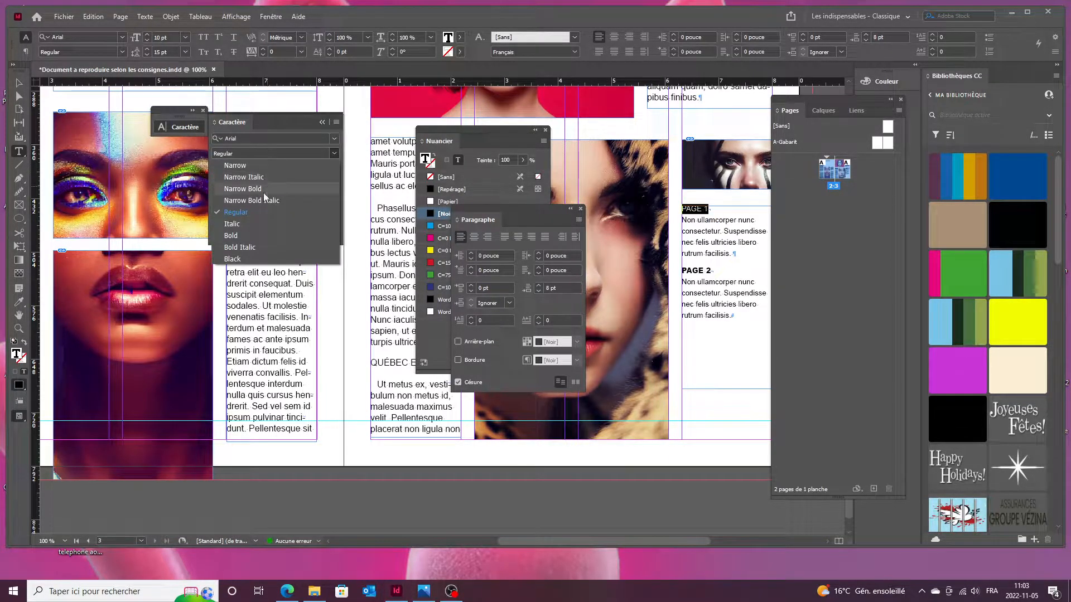
left_click(235, 259)
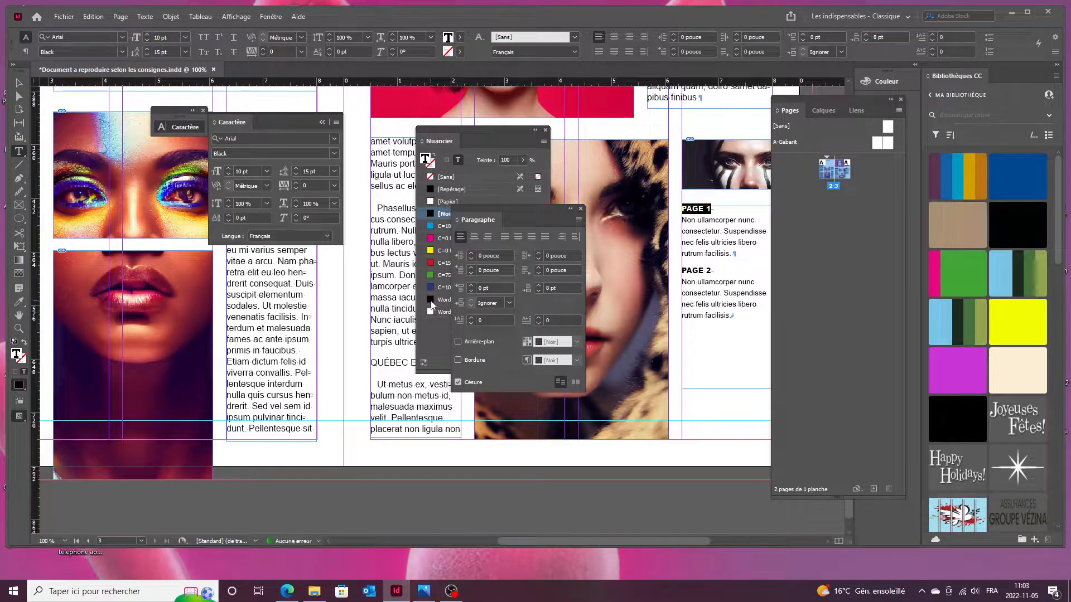
Color the PAGE 1 and PAGE 2 headings black at a 50% tint.
left_click(433, 214)
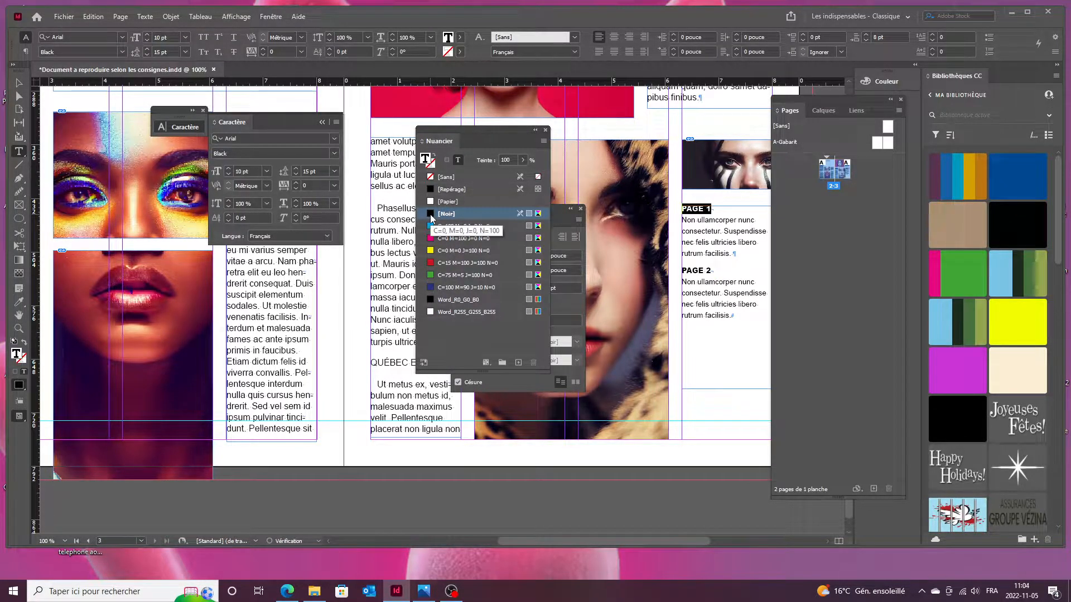
left_click(522, 160)
left_click(493, 175)
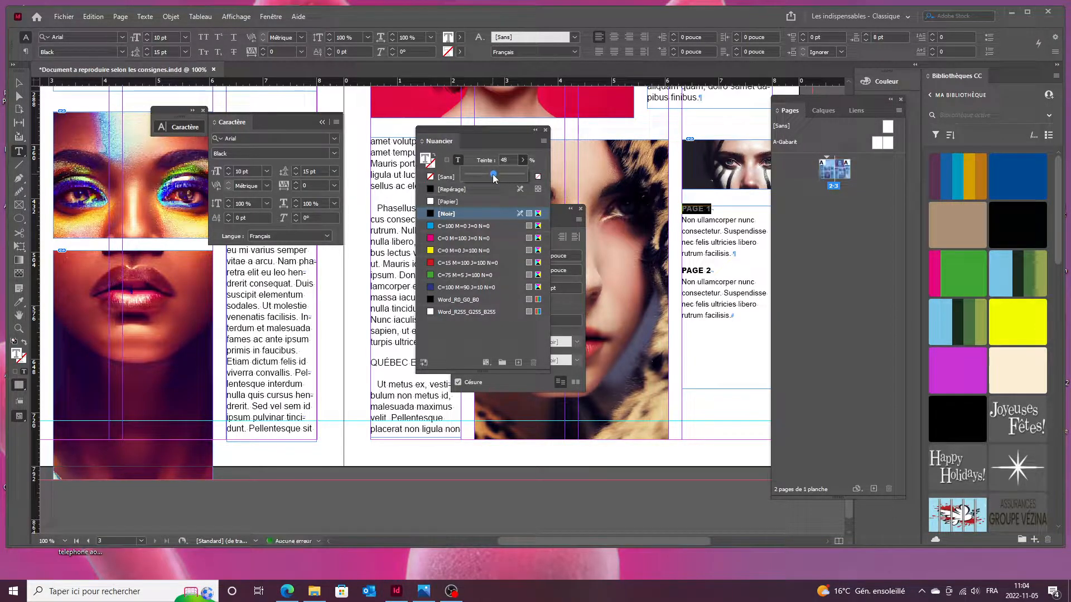
left_click_drag(493, 174, 494, 175)
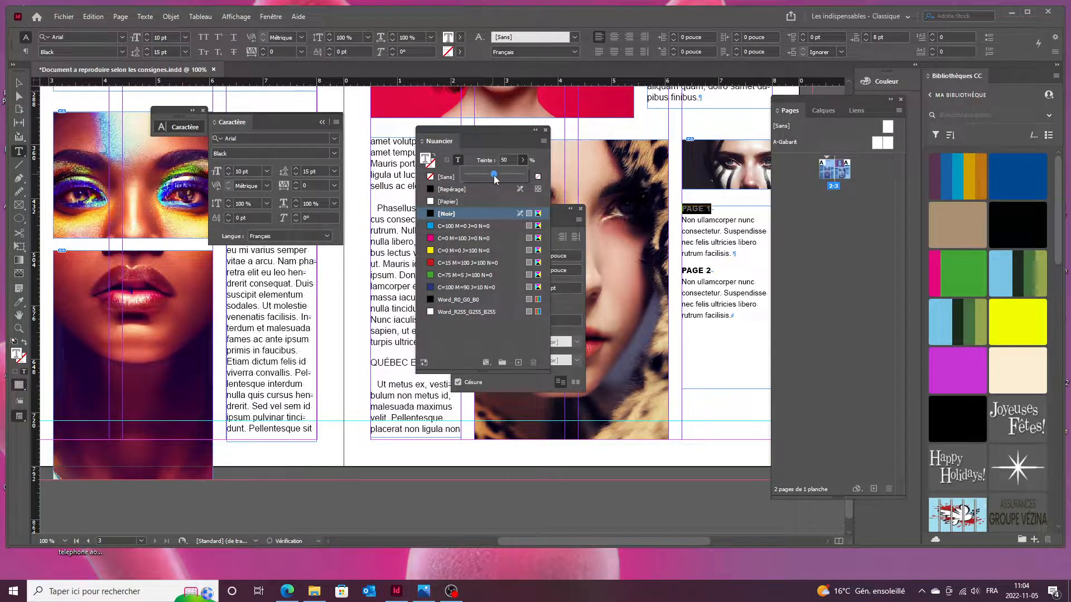
left_click(714, 266)
left_click_drag(714, 268, 685, 269)
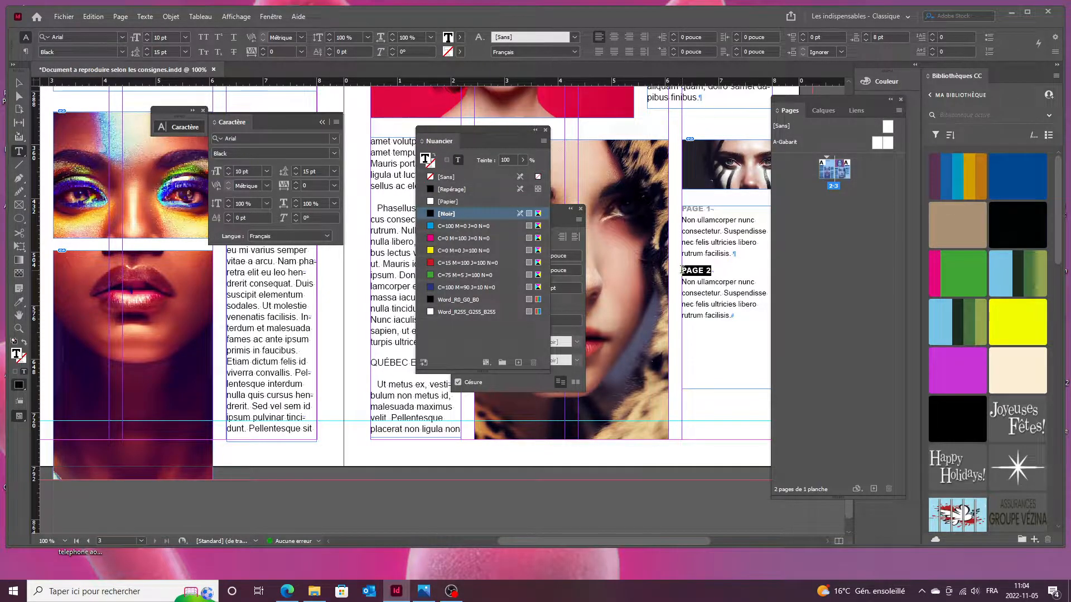
left_click(523, 161)
left_click_drag(524, 174, 494, 179)
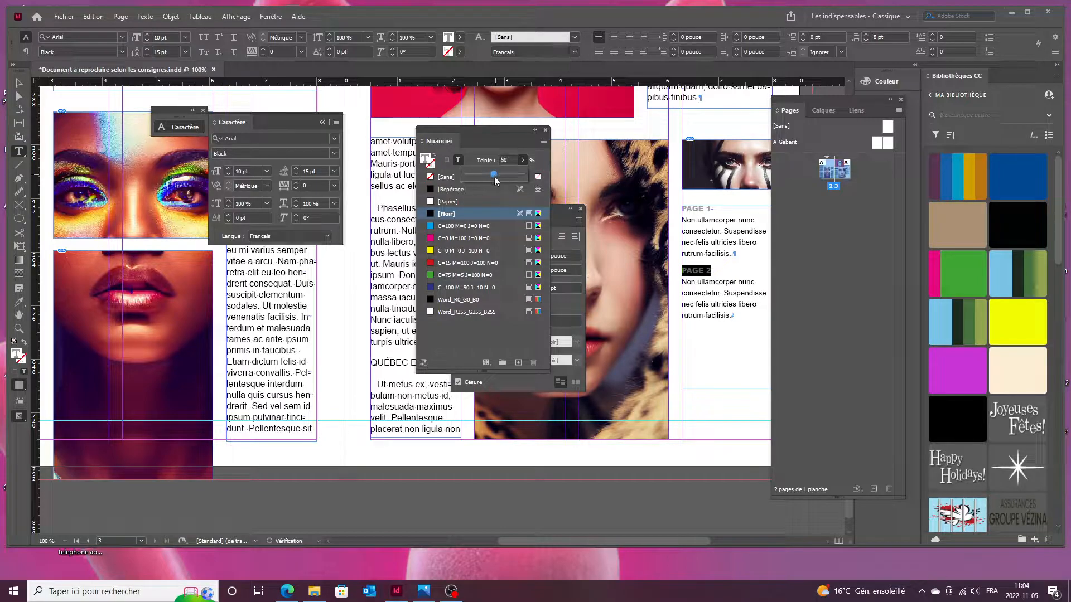
left_click(684, 374)
left_click(685, 406)
Zoom out and move the swatches and paragraph panels off the spread.
scroll(684, 398, "down", 2)
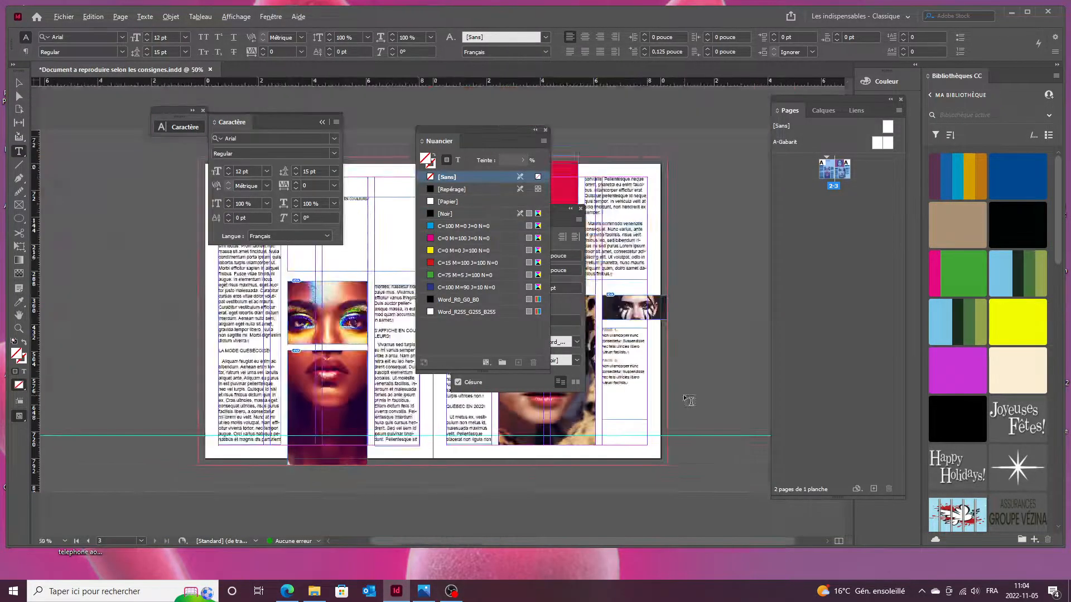
key("ctrl+minus")
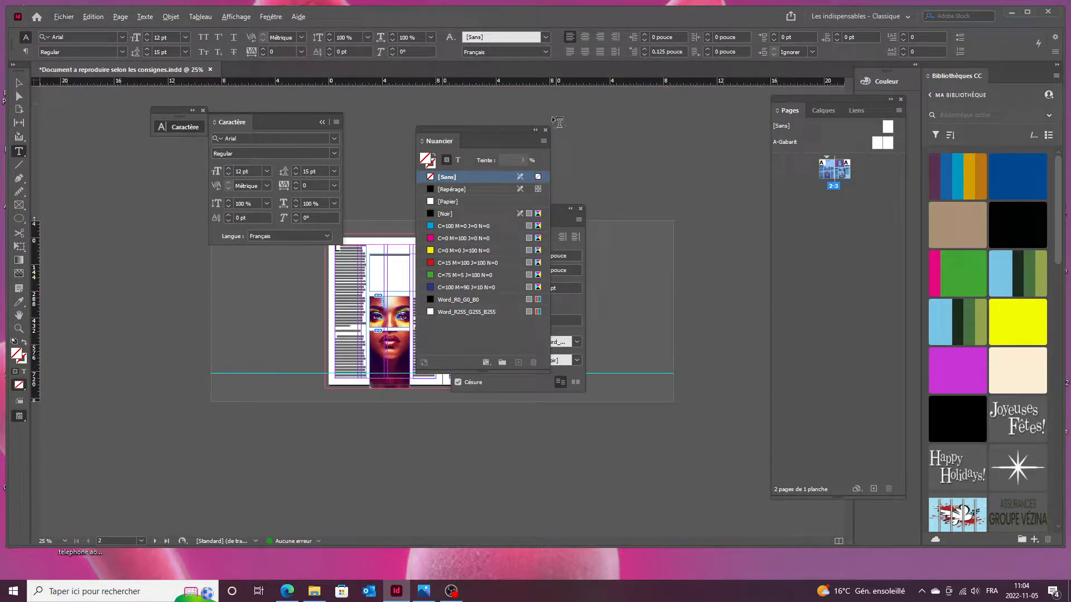
left_click(545, 129)
left_click_drag(550, 209, 768, 165)
scroll(448, 275, "up", 2)
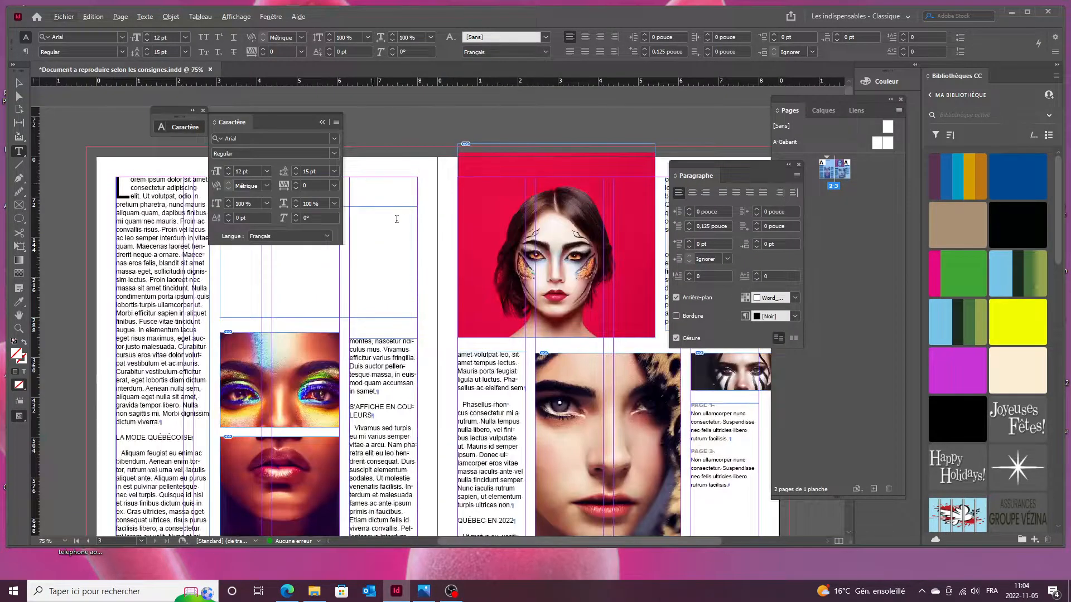
scroll(390, 211, "down", 2)
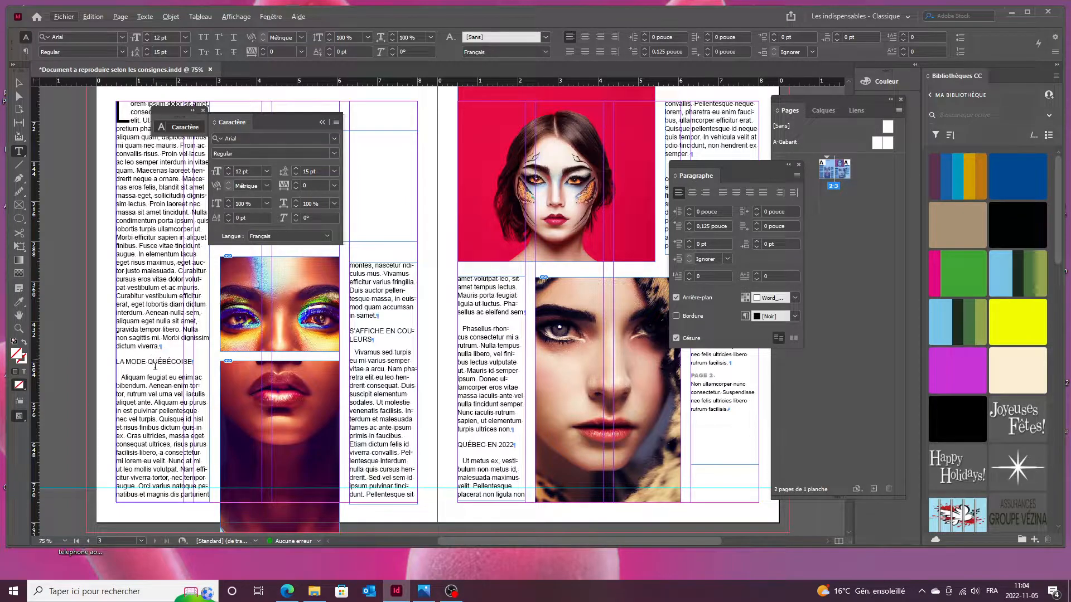
Set the LA MODE QUÉBÉCOISE and S'AFFICHE EN COULEURS headings to Arial Black.
left_click_drag(197, 362, 115, 361)
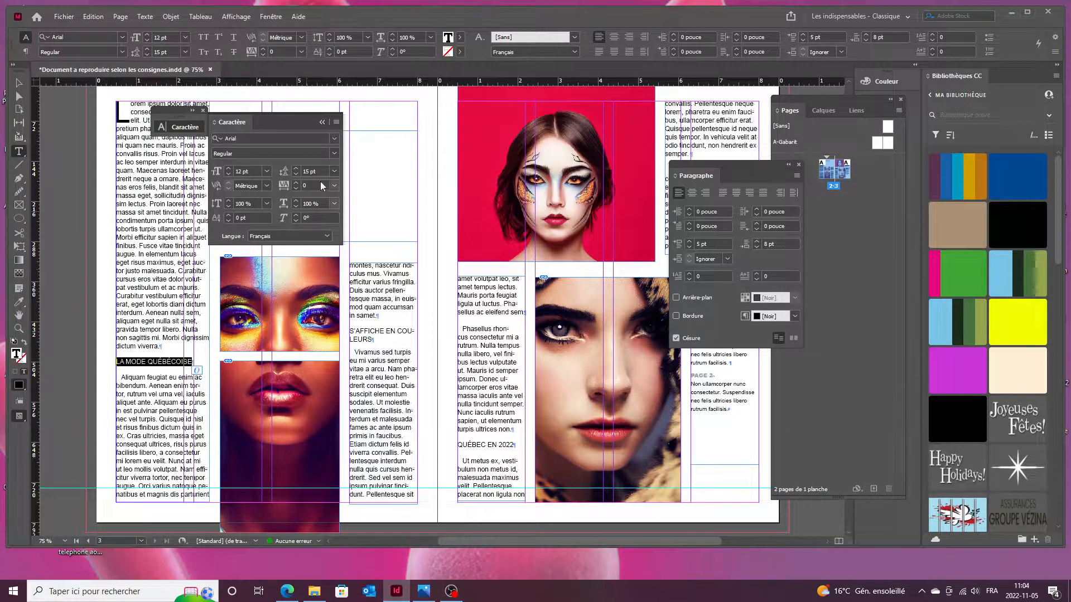
left_click(333, 153)
left_click(232, 246)
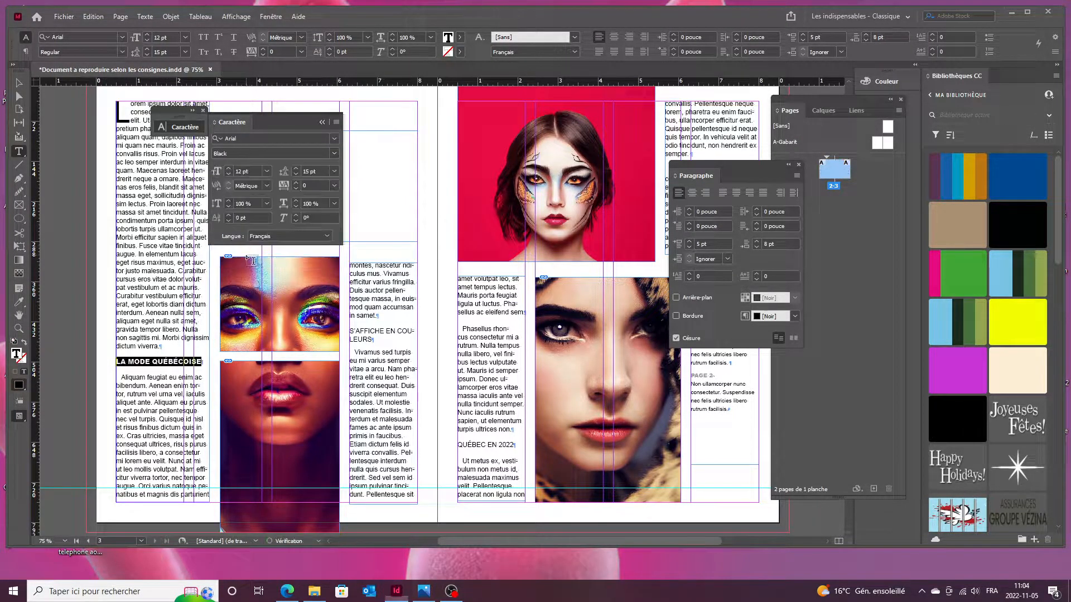
left_click_drag(373, 340, 352, 330)
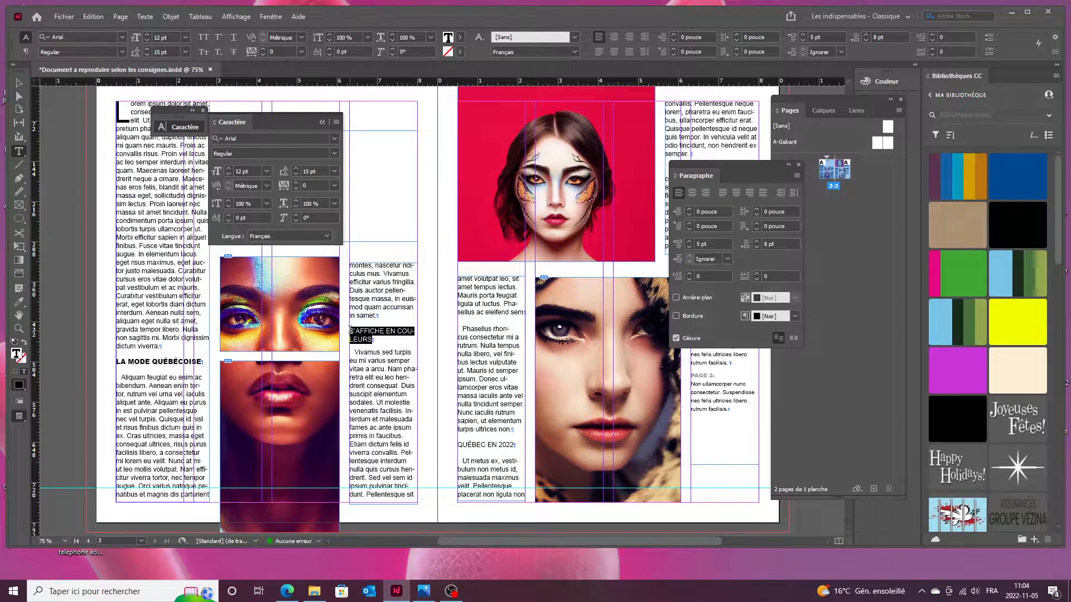
left_click(333, 153)
left_click(231, 246)
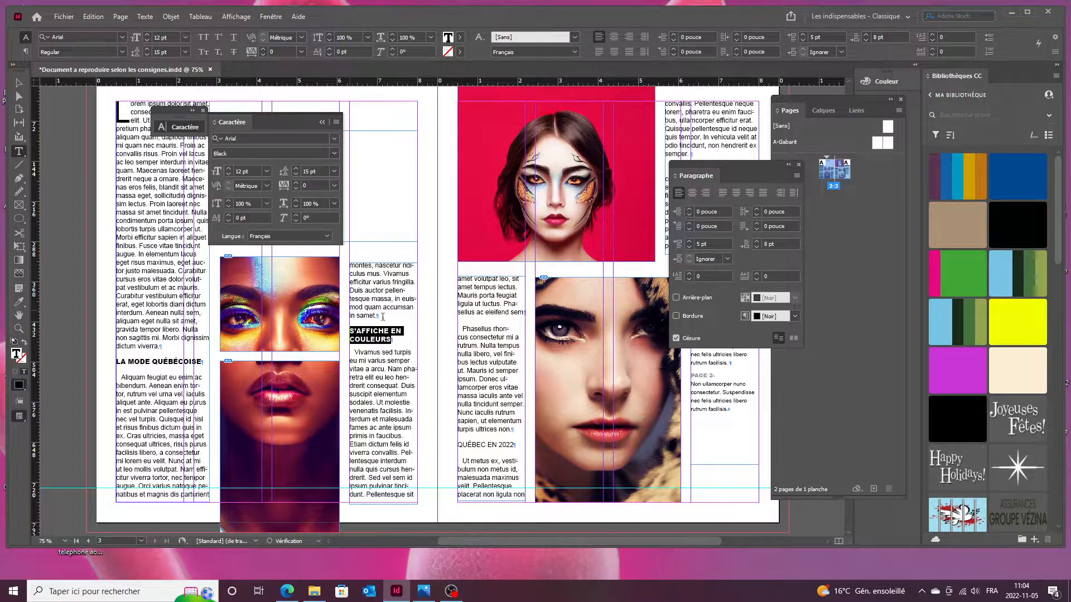
Set QUÉBEC EN 2022 to Arial Black and hide all panels.
left_click_drag(520, 442, 456, 445)
left_click(331, 155)
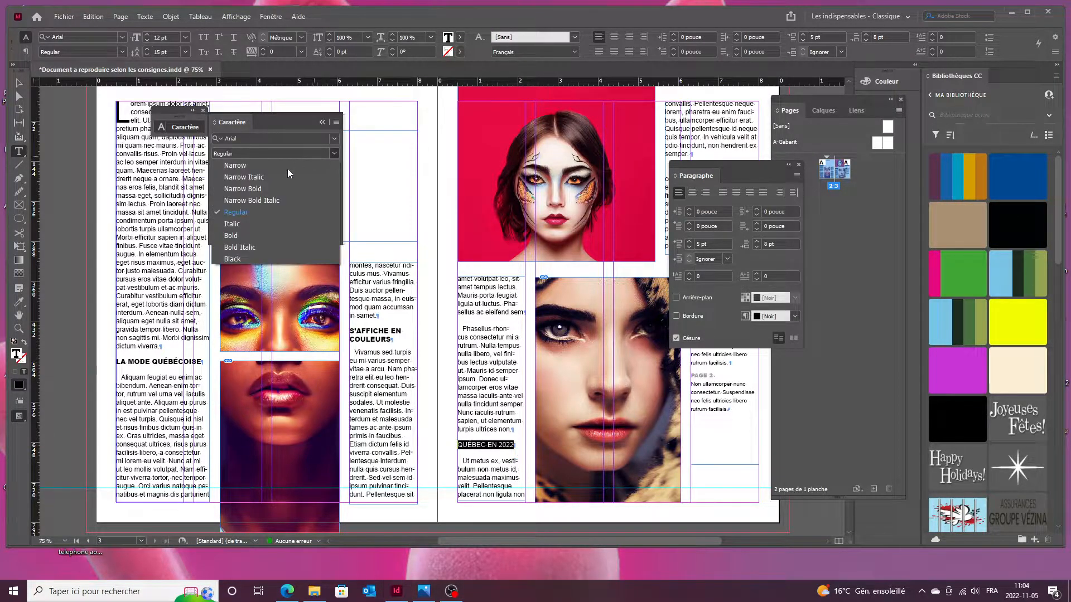
left_click(231, 246)
left_click(422, 261, "ctrl")
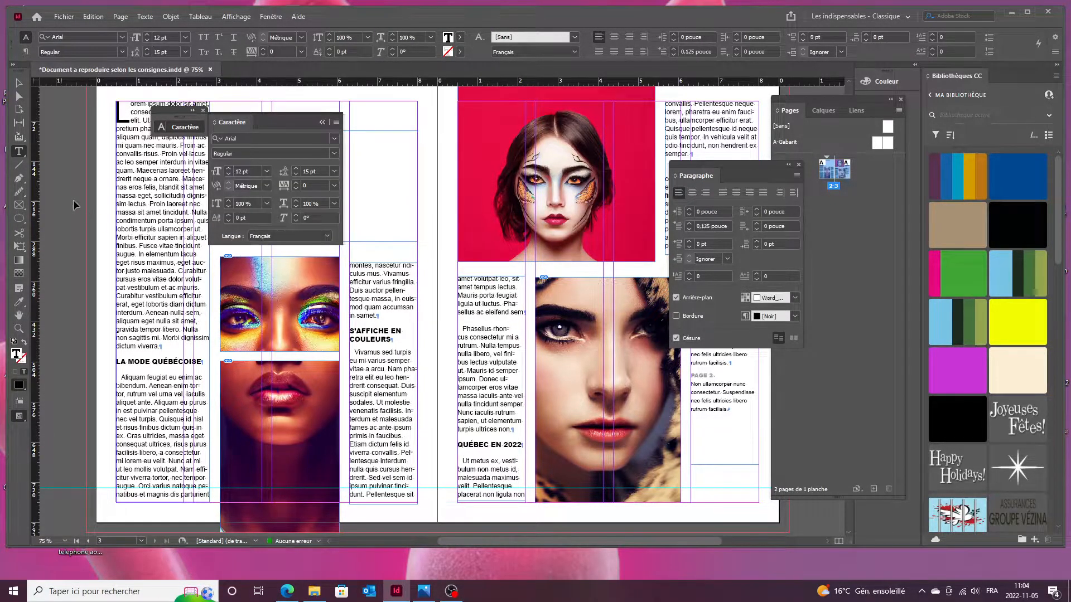
key("Tab")
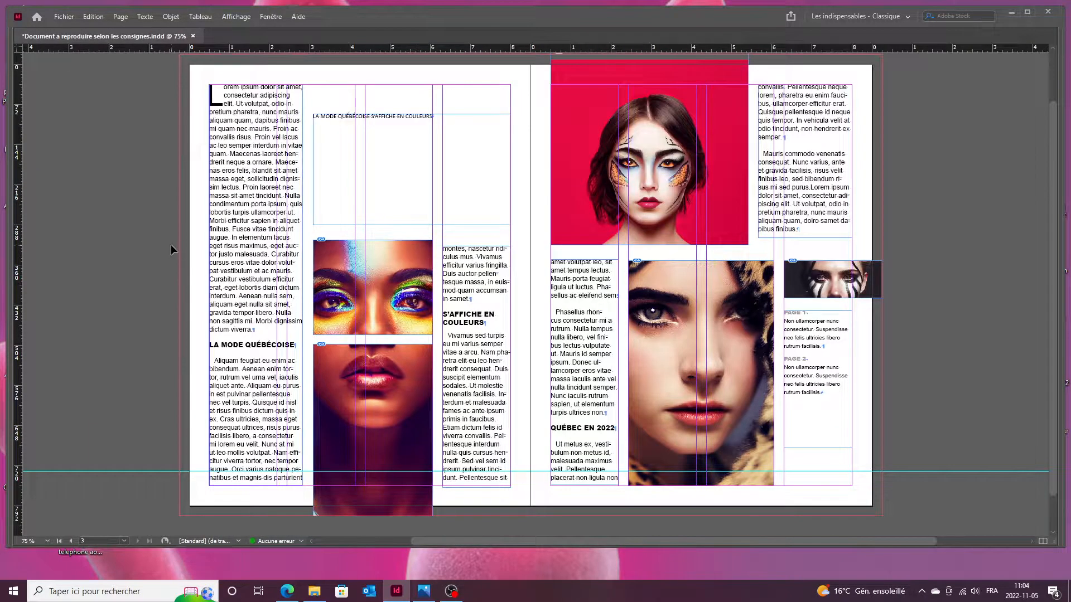
Preview the spread against the reference image, then select the top-right text frame.
key("w")
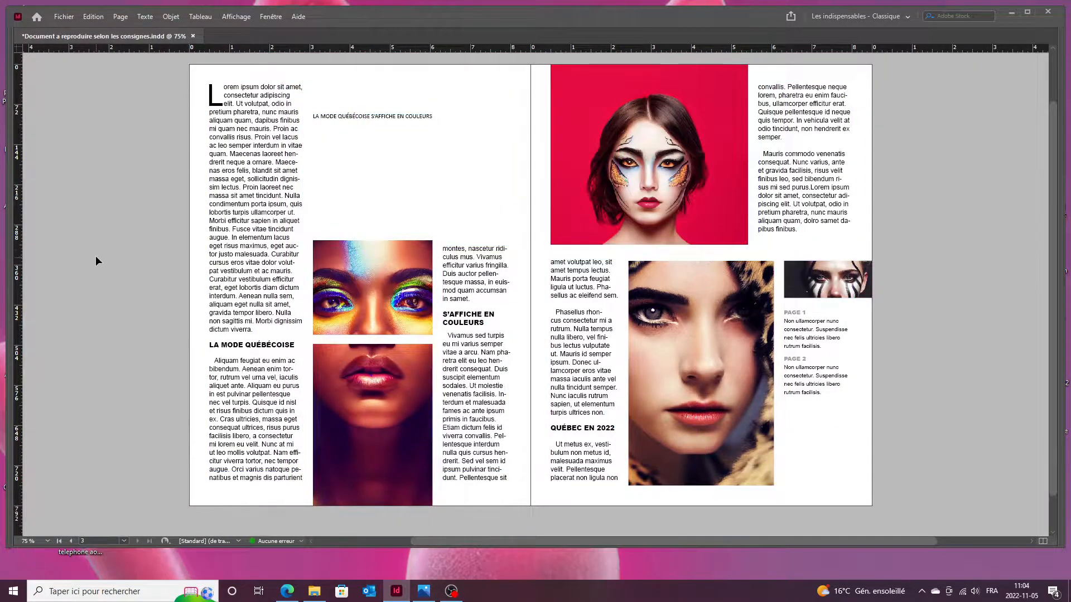
left_click(425, 593)
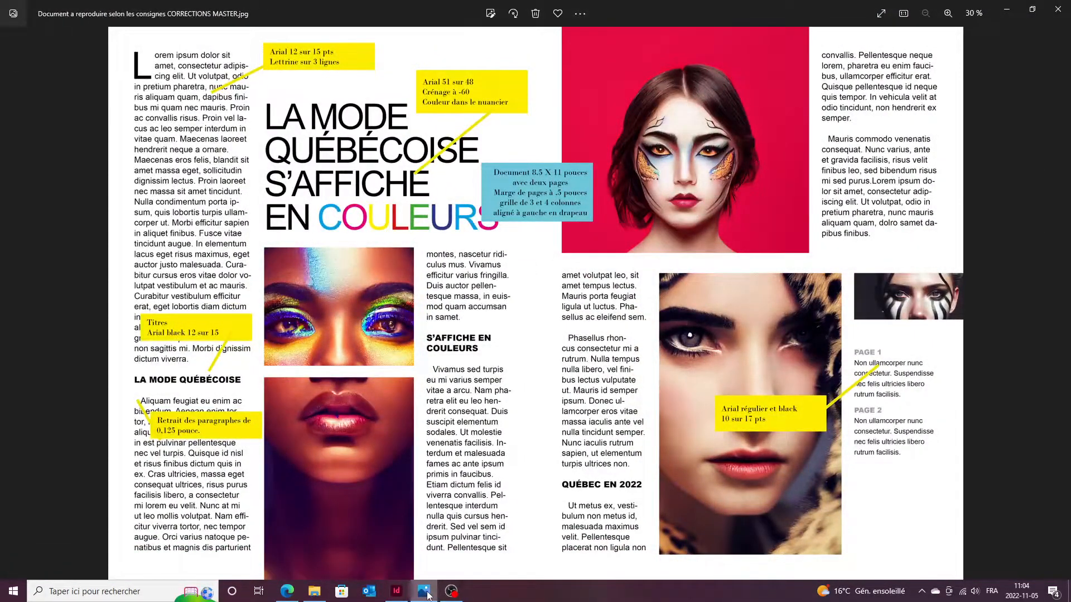
left_click(426, 594)
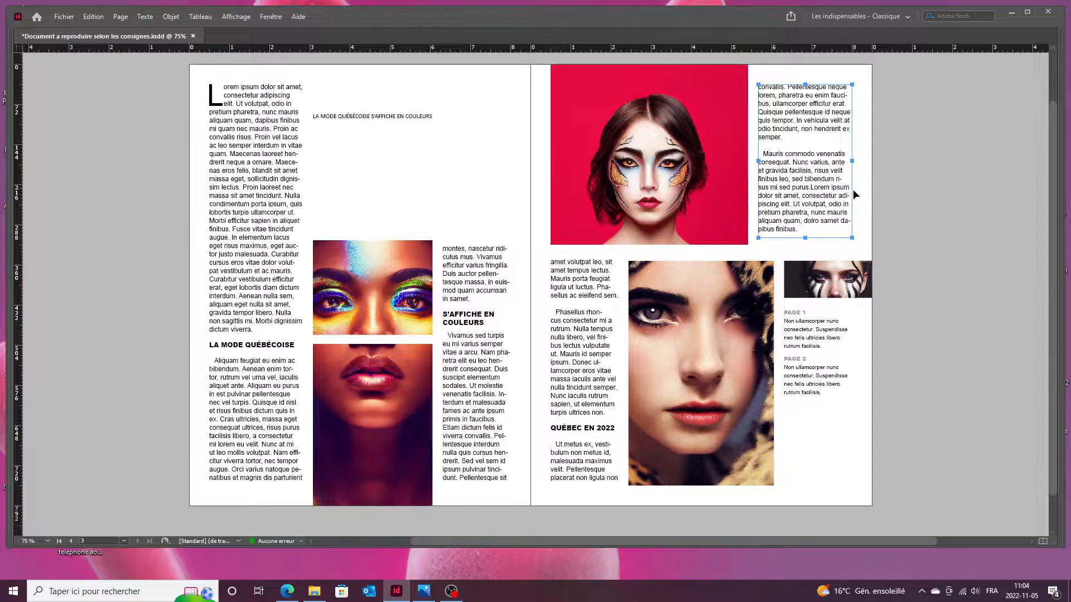
key("w")
left_click(849, 117)
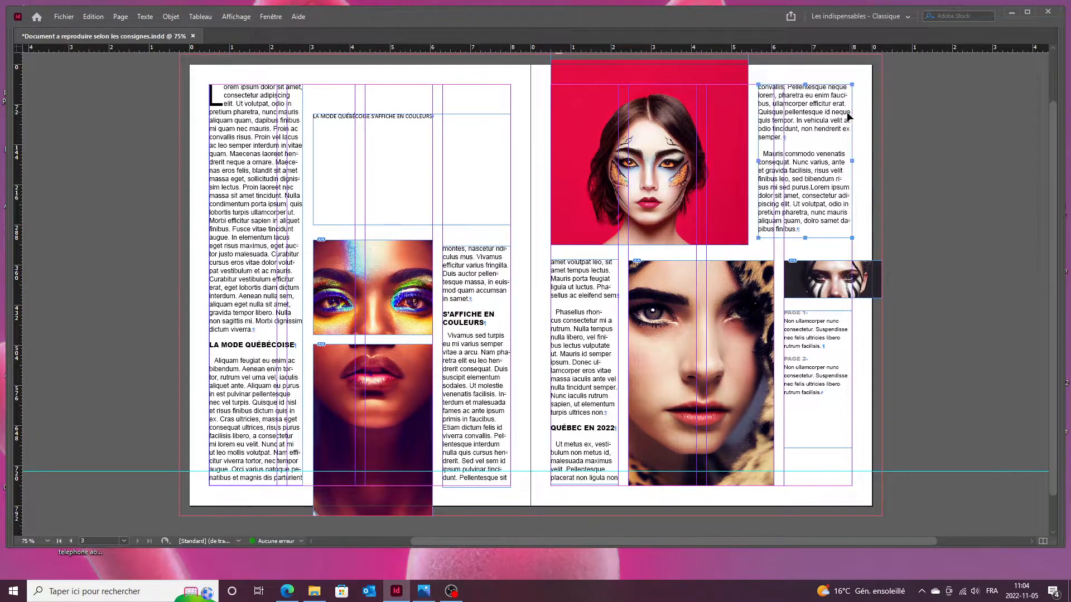
key("ctrl+a")
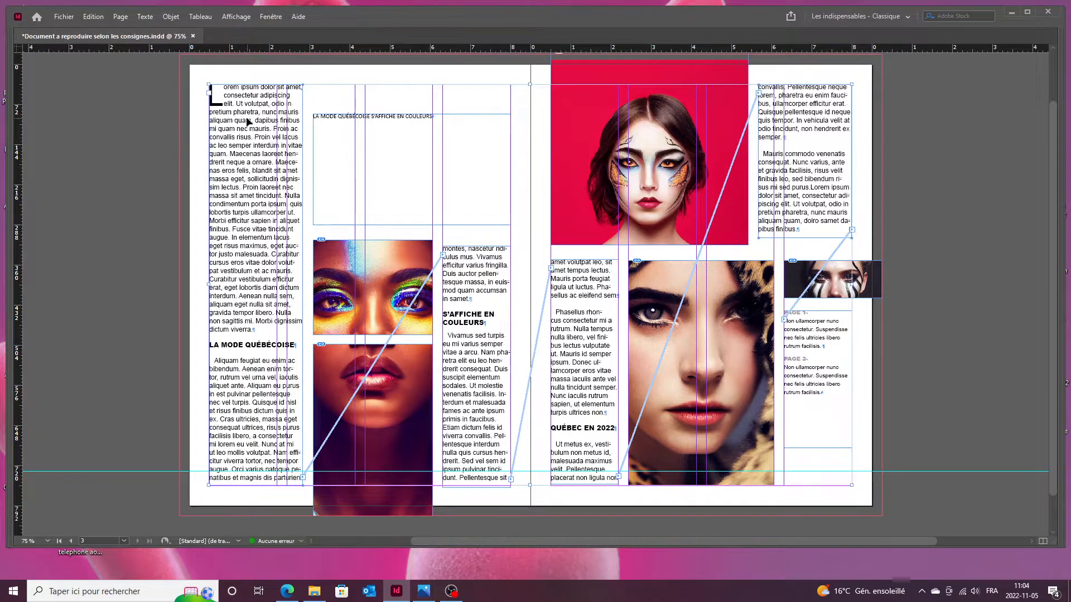
left_click(795, 121)
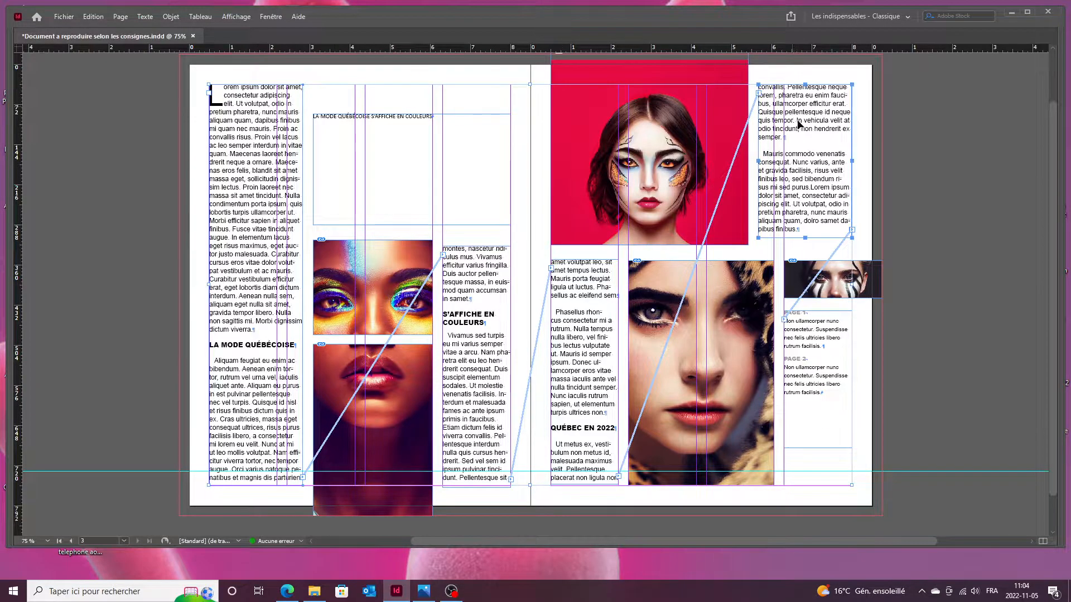
left_click(268, 131, "shift")
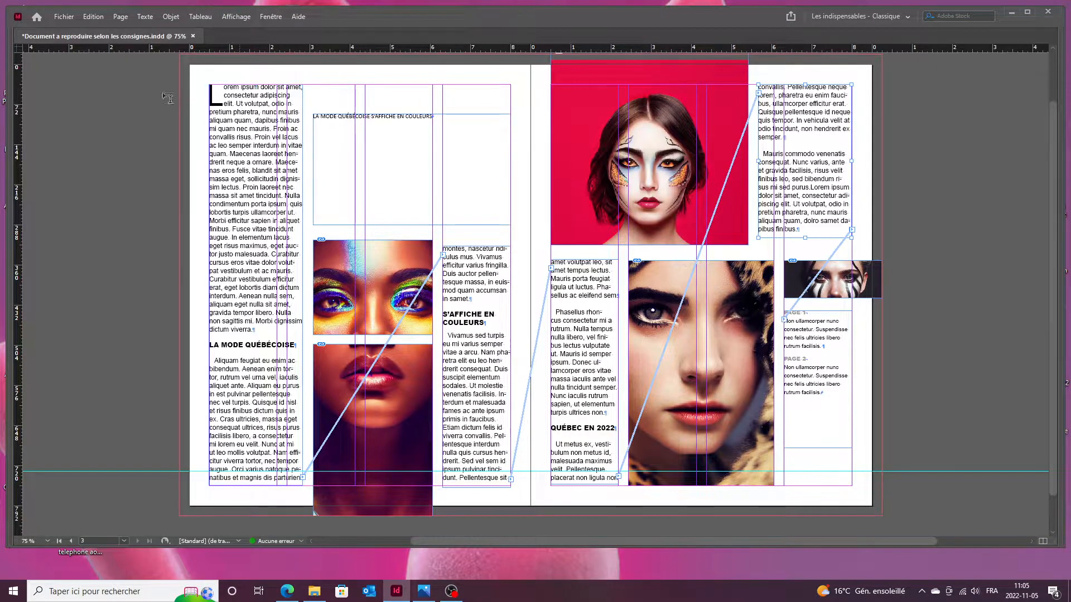
Pull a horizontal ruler guide down to 90 pt.
scroll(166, 106, "up", 5)
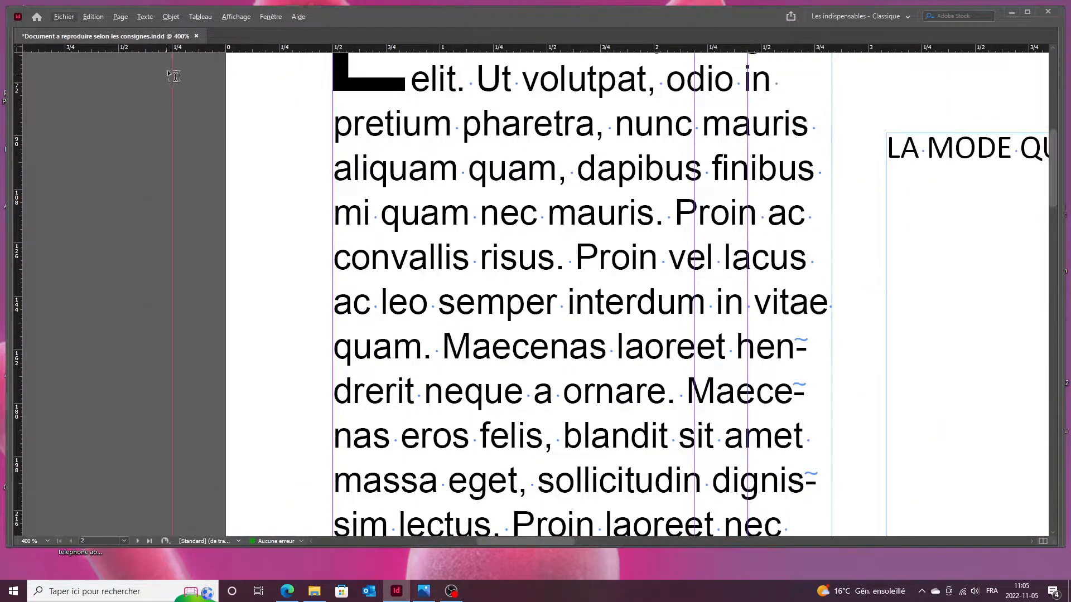
scroll(280, 95, "up", 1)
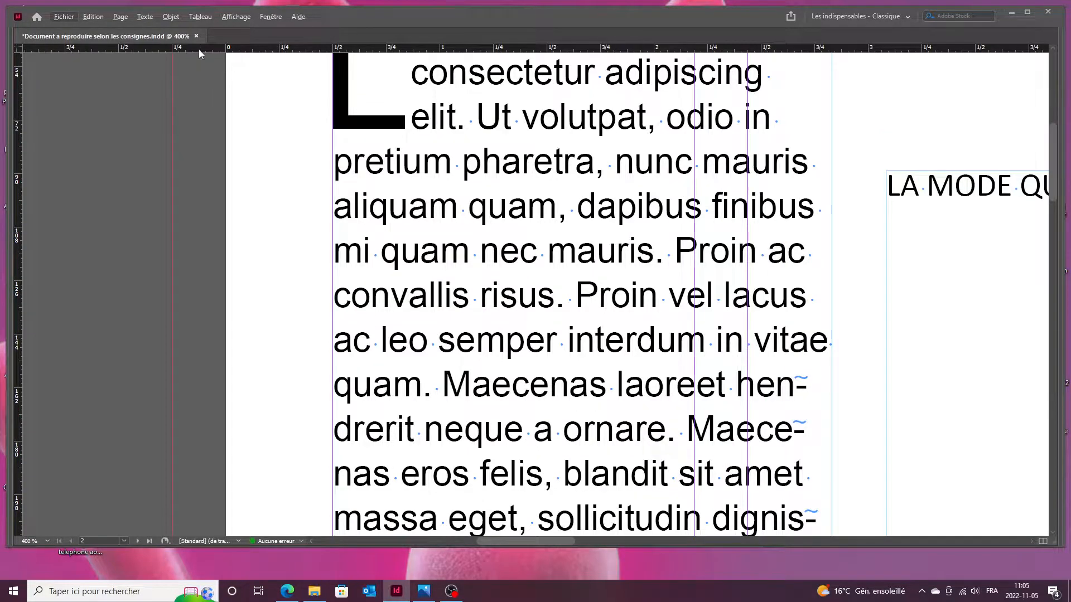
left_click_drag(198, 49, 174, 175)
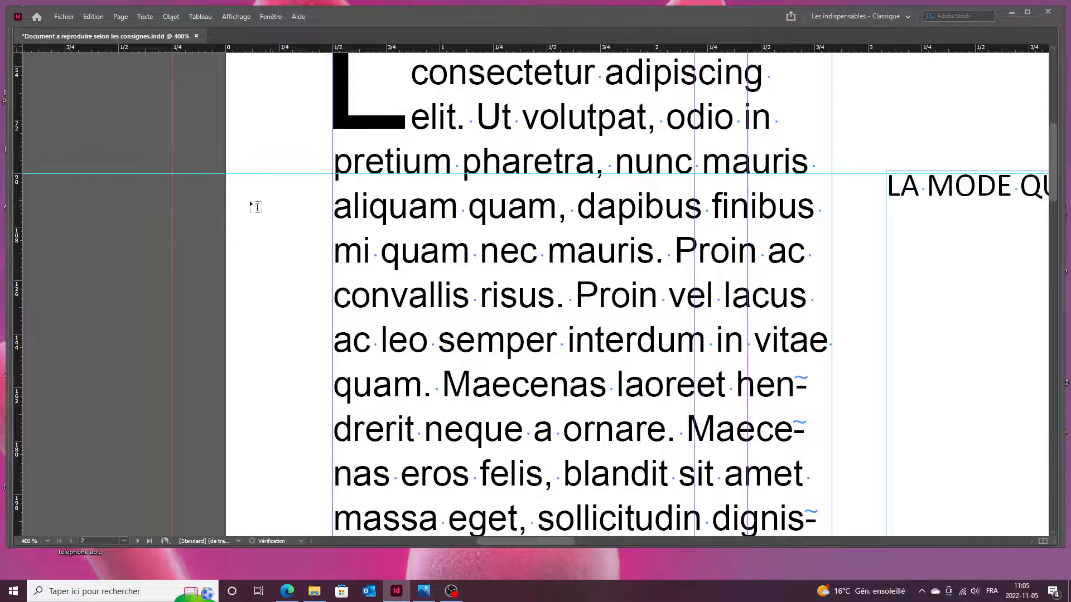
scroll(234, 226, "down", 4)
scroll(935, 229, "up", 5)
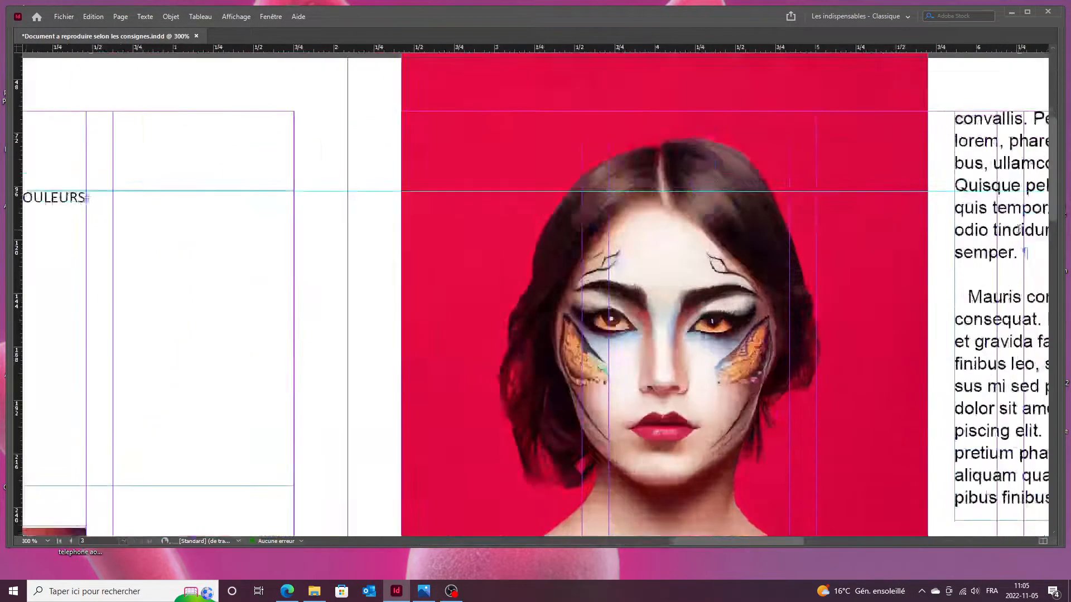
Inspect the spread's edges and compare it with the reference image again.
left_click_drag(851, 135, 592, 308)
scroll(598, 303, "up", 2)
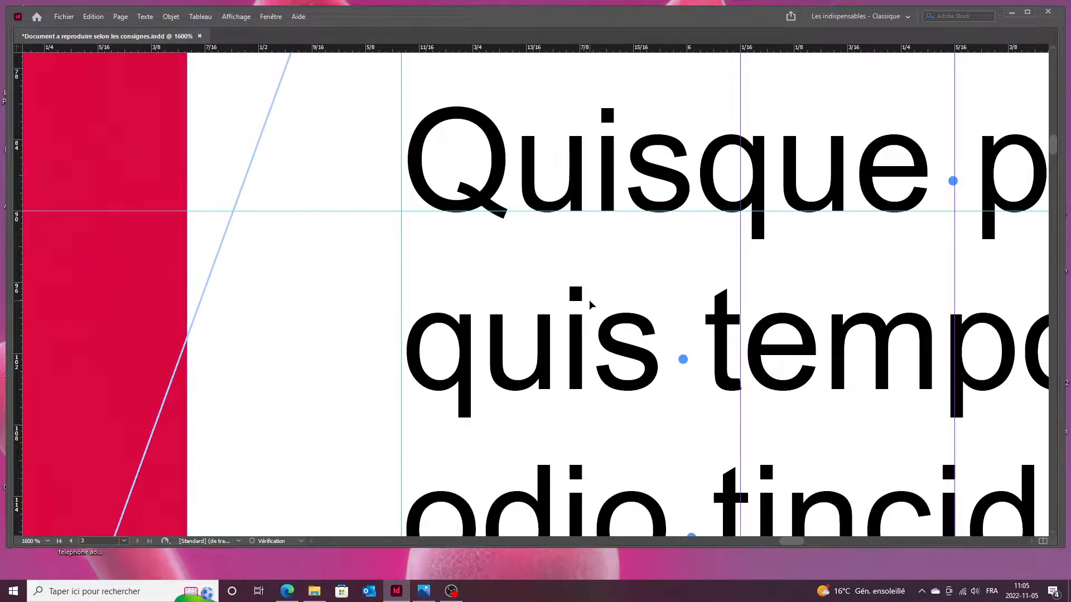
scroll(369, 309, "down", 5)
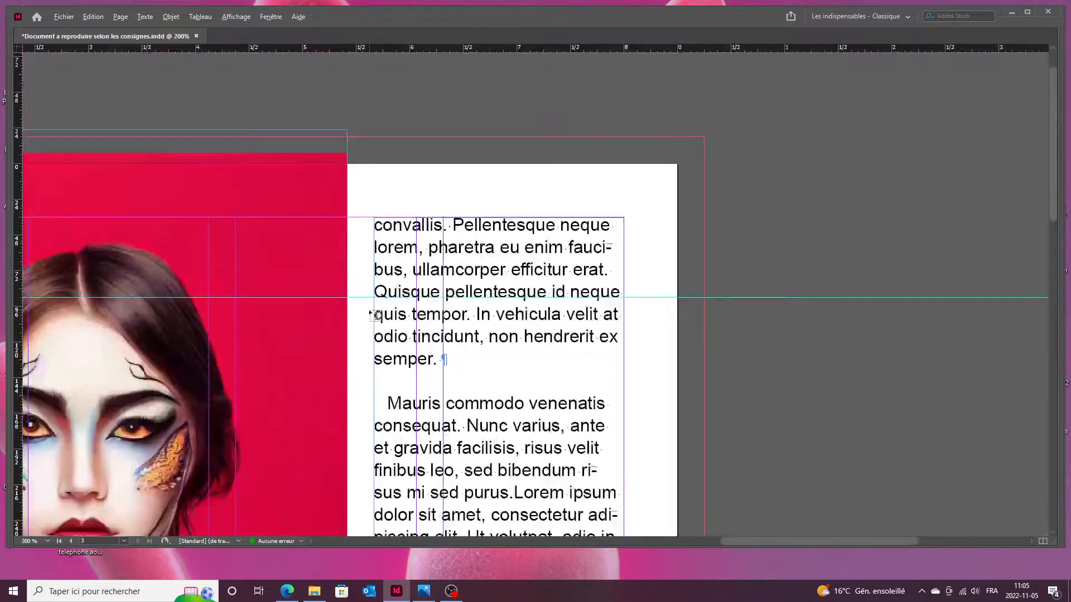
scroll(596, 320, "down", 1)
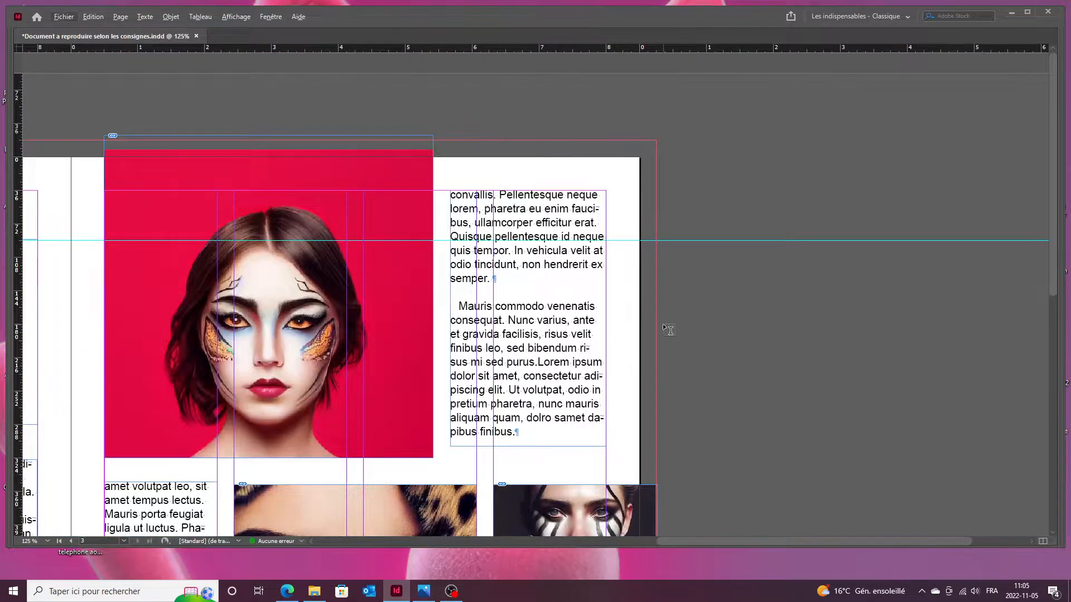
scroll(662, 324, "down", 1)
left_click_drag(310, 347, 708, 203)
scroll(707, 203, "down", 1)
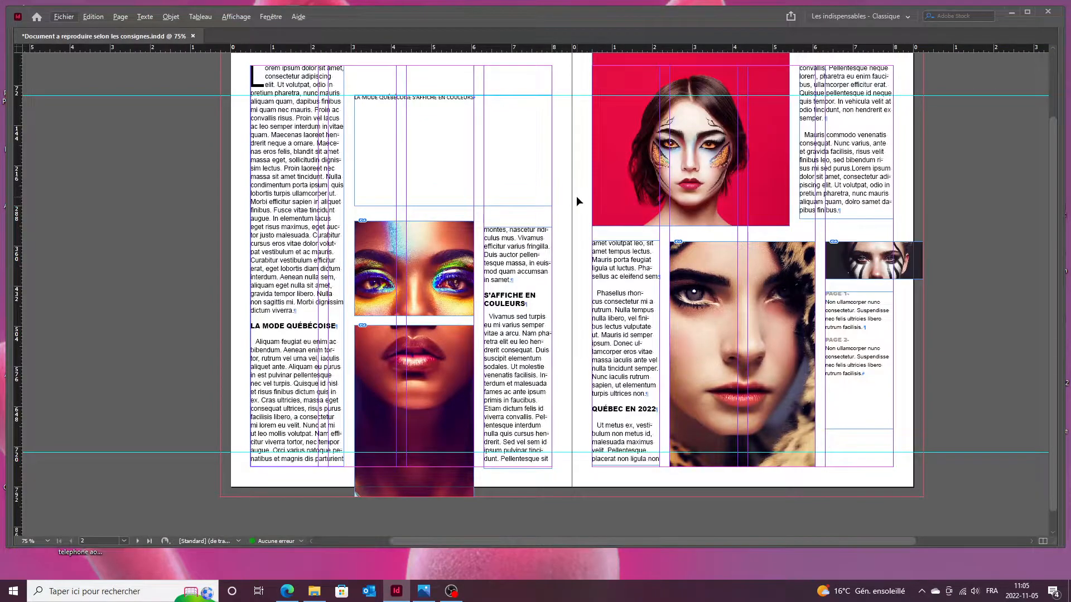
left_click_drag(538, 173, 513, 185)
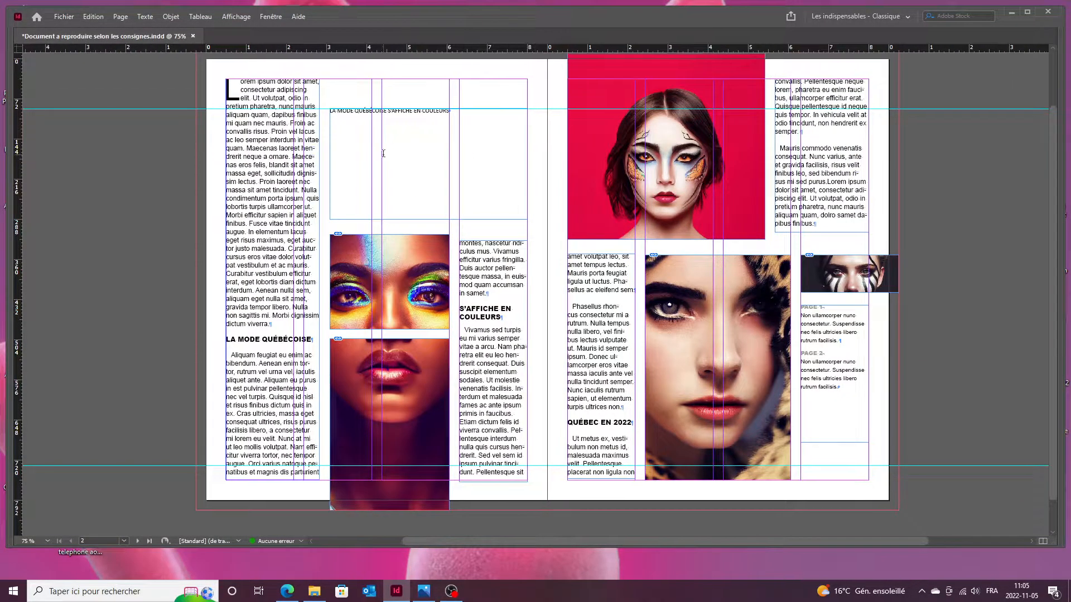
left_click(424, 591)
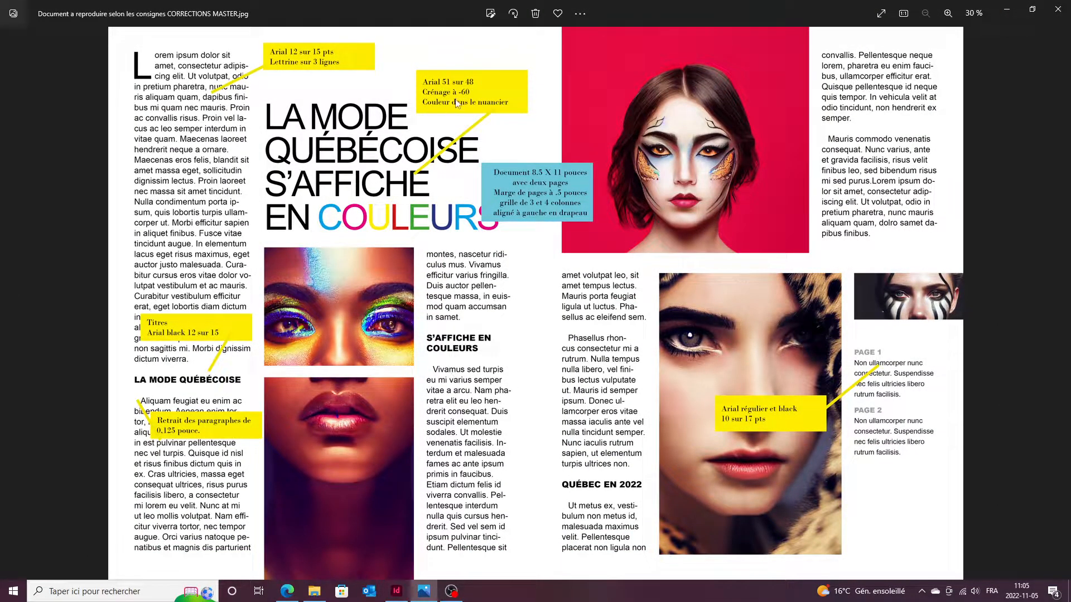
left_click(396, 591)
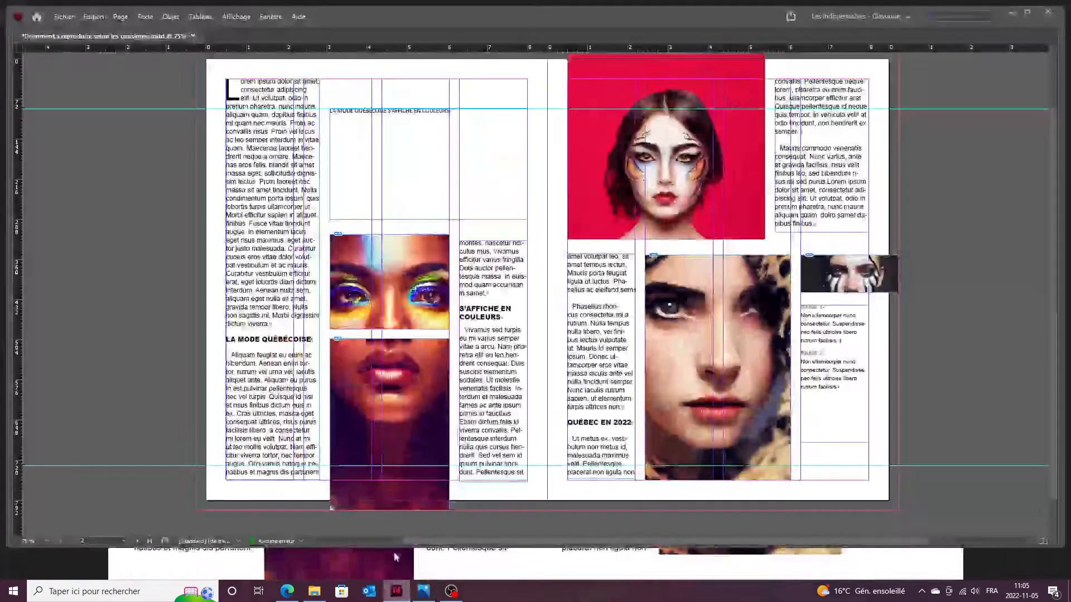
Set the whole headline in Arial Regular.
triple_click(344, 110)
key("ctrl+t")
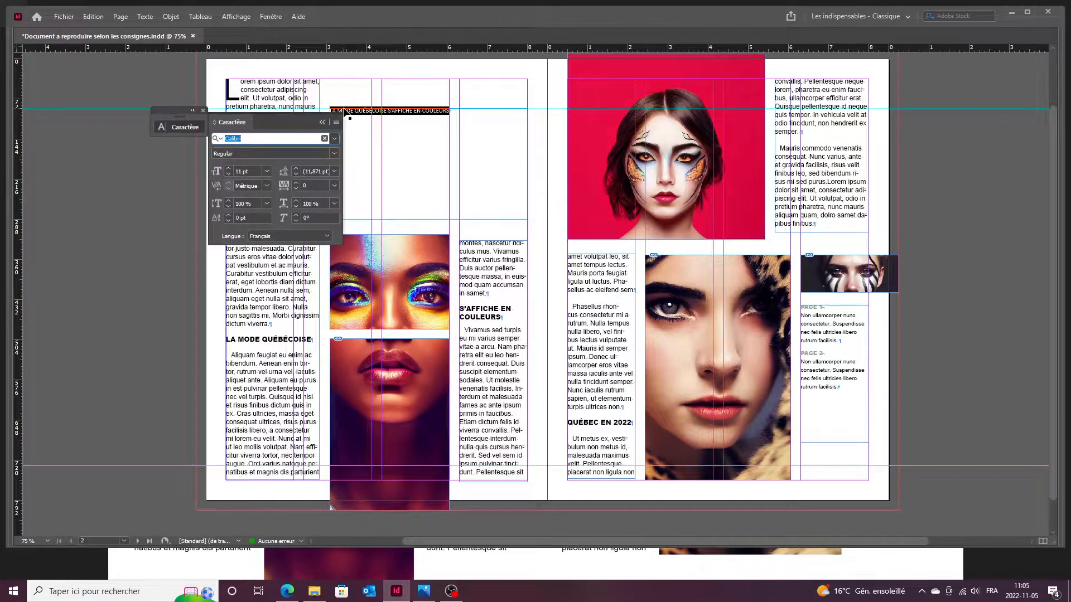
type("arail")
key("Return")
type("arial")
key("Return")
left_click(334, 155)
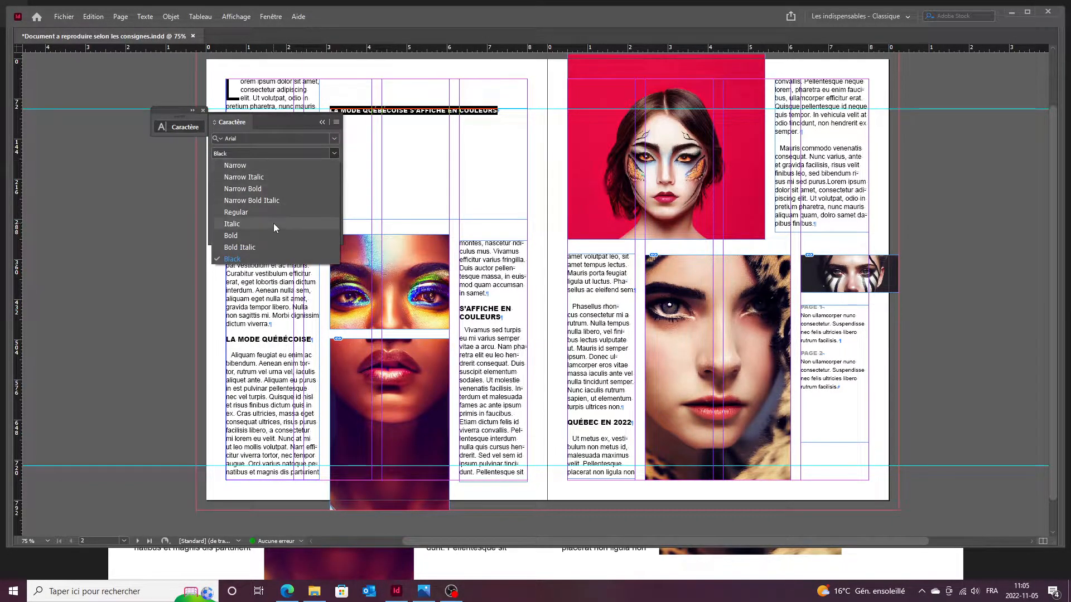
left_click(272, 212)
Give the headline 51 pt size, 48 pt leading and -60 tracking.
left_click_drag(257, 169, 212, 152)
type("5")
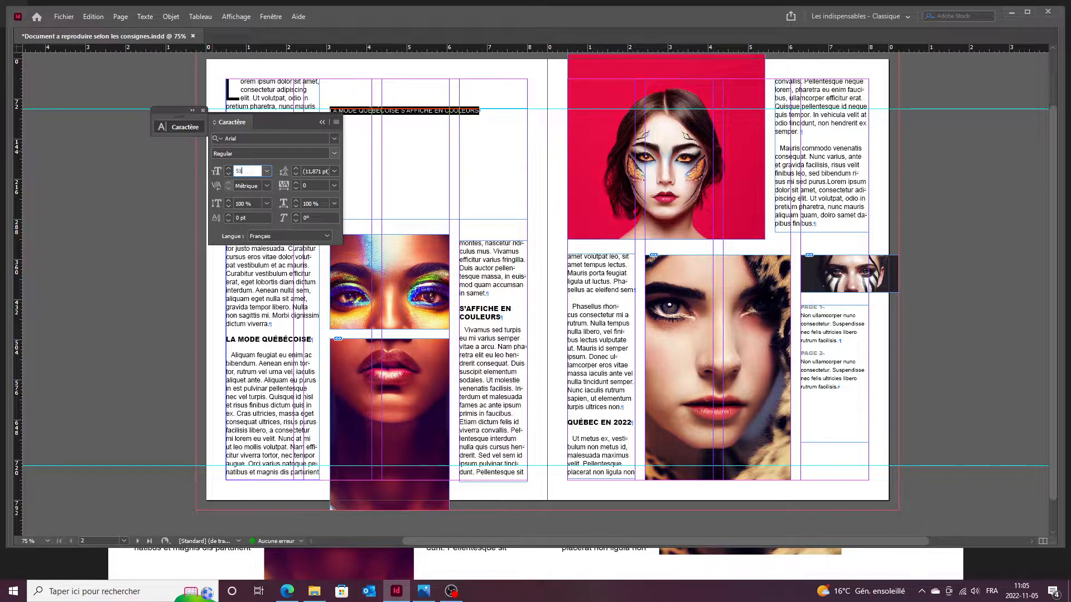
type("1")
key("Tab")
type("48")
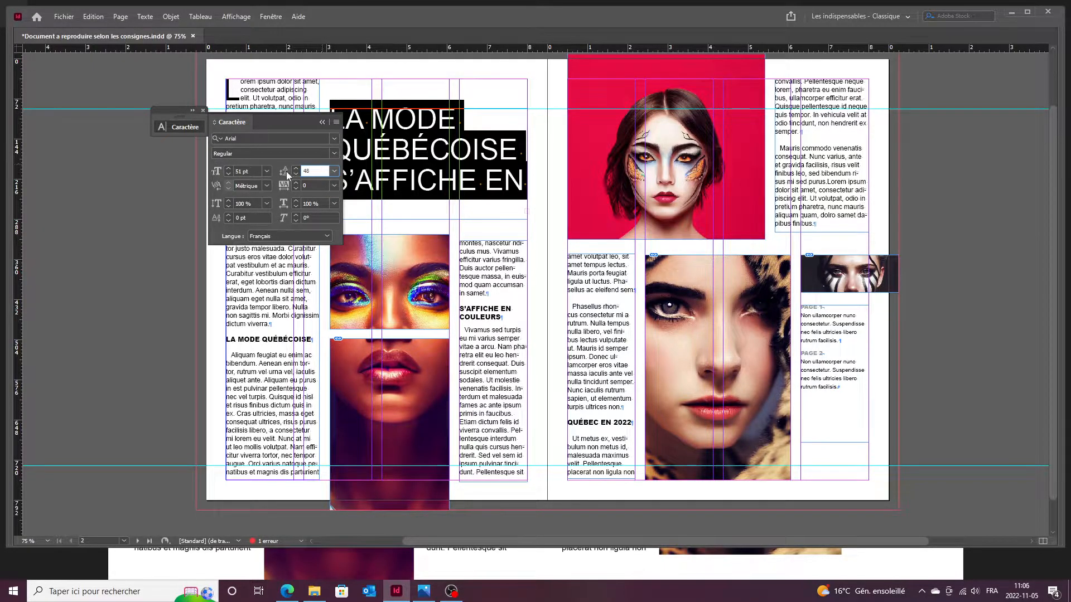
left_click(309, 186)
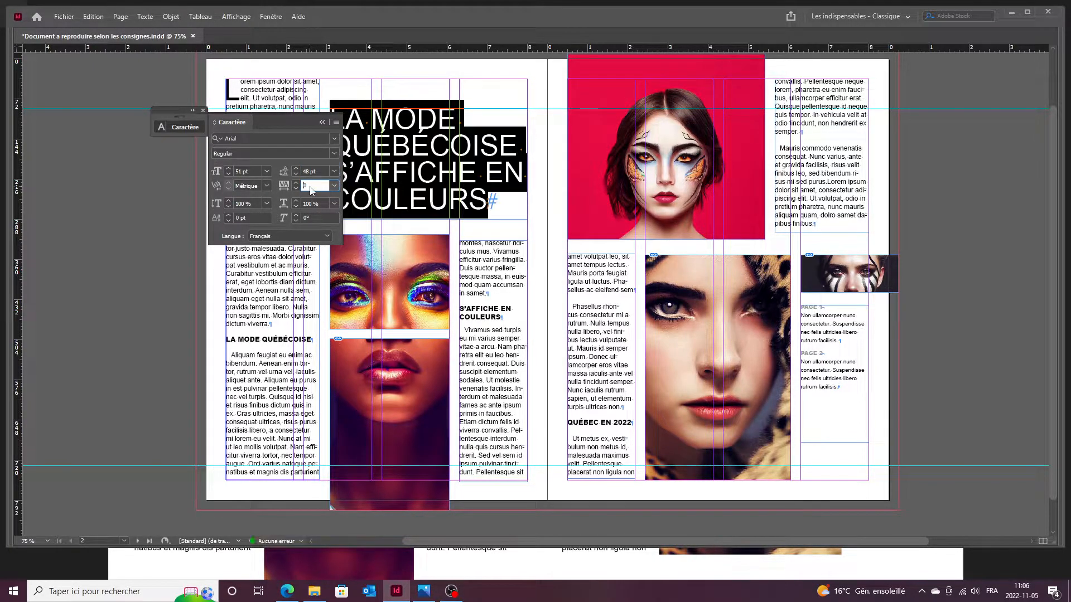
type("-60")
key("BackSpace")
key("Return")
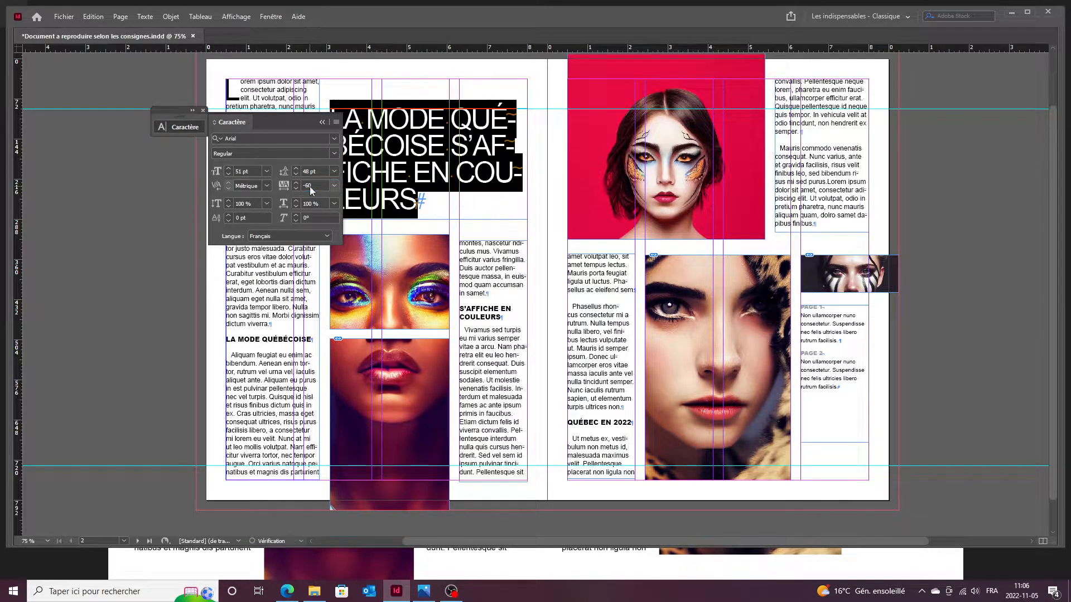
Add forced line breaks after LA MODE and after S'AFFICHE.
left_click_drag(308, 122, 136, 176)
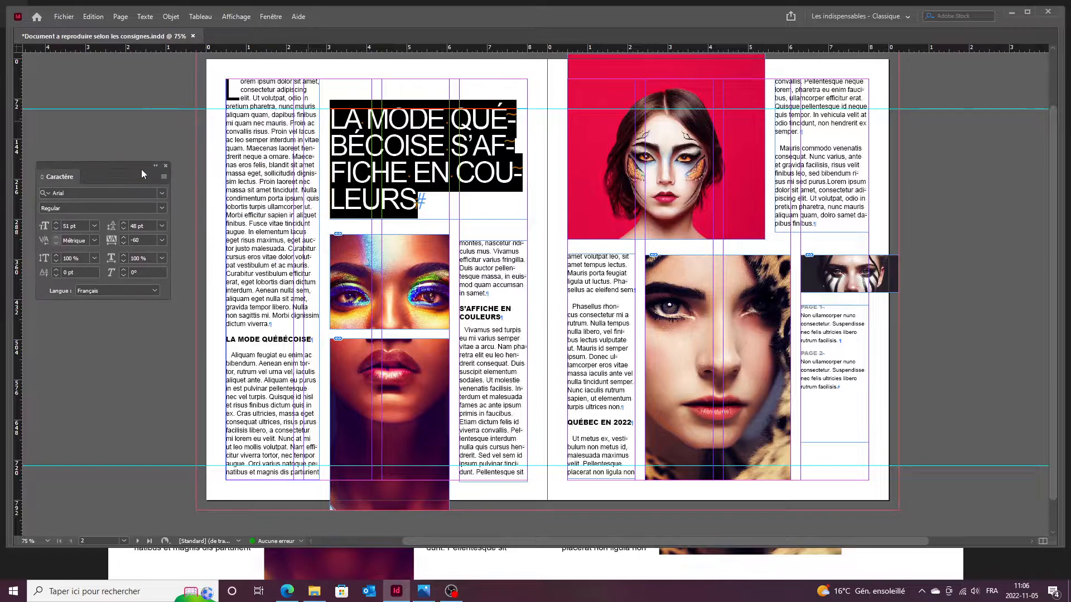
left_click(456, 150)
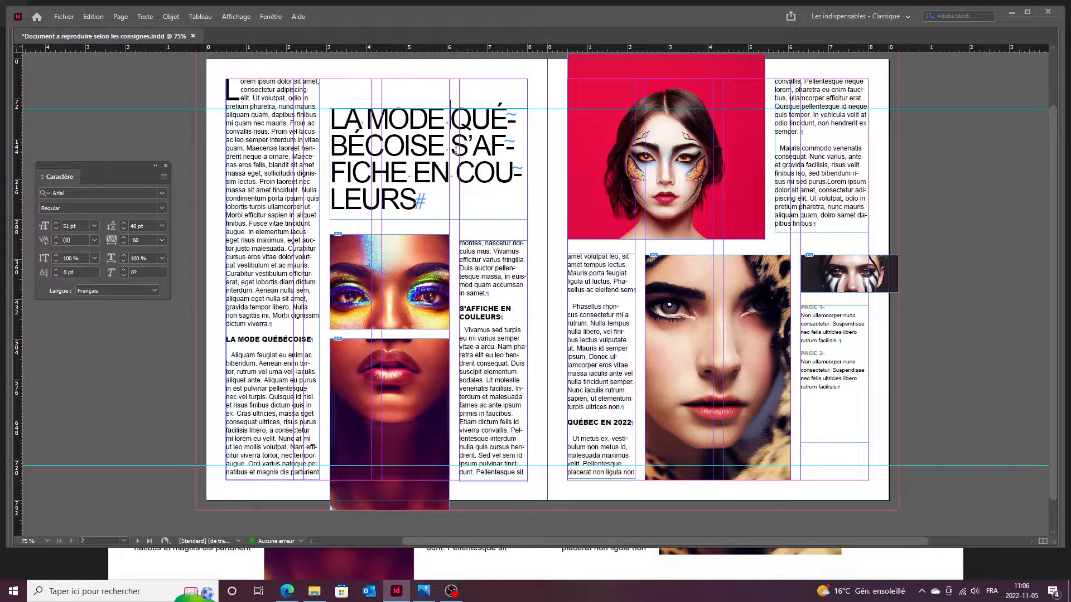
key("shift+Return")
key("Down")
key("Right")
key("Right")
key("Right")
key("Right")
key("Right")
key("Right")
key("Right")
key("shift+Return")
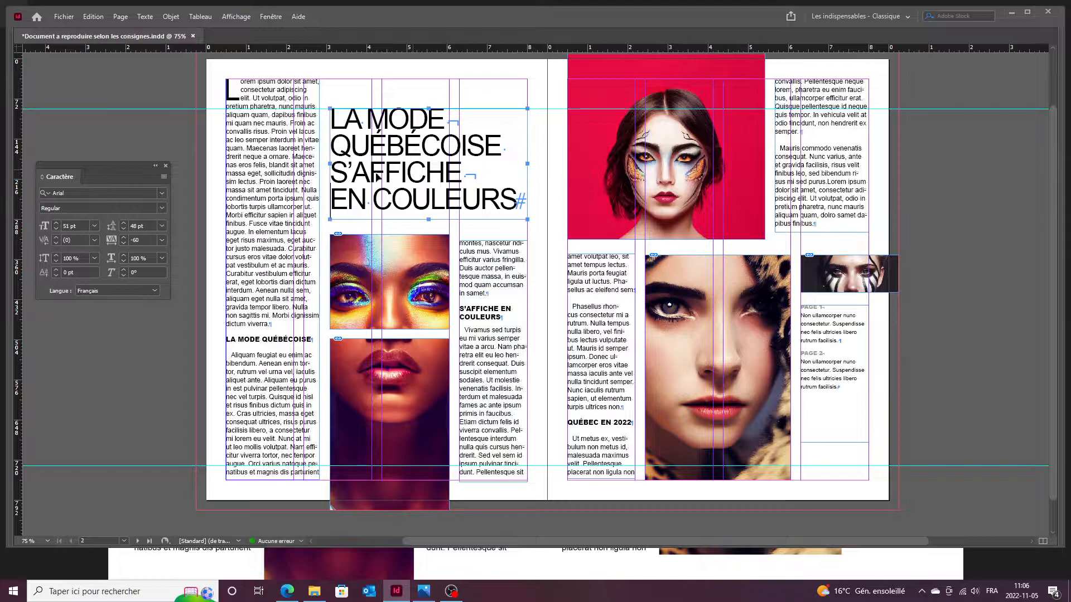
Nudge the headline frame slightly lower and compare it with the reference JPG.
key("Escape")
key("Down")
key("Down")
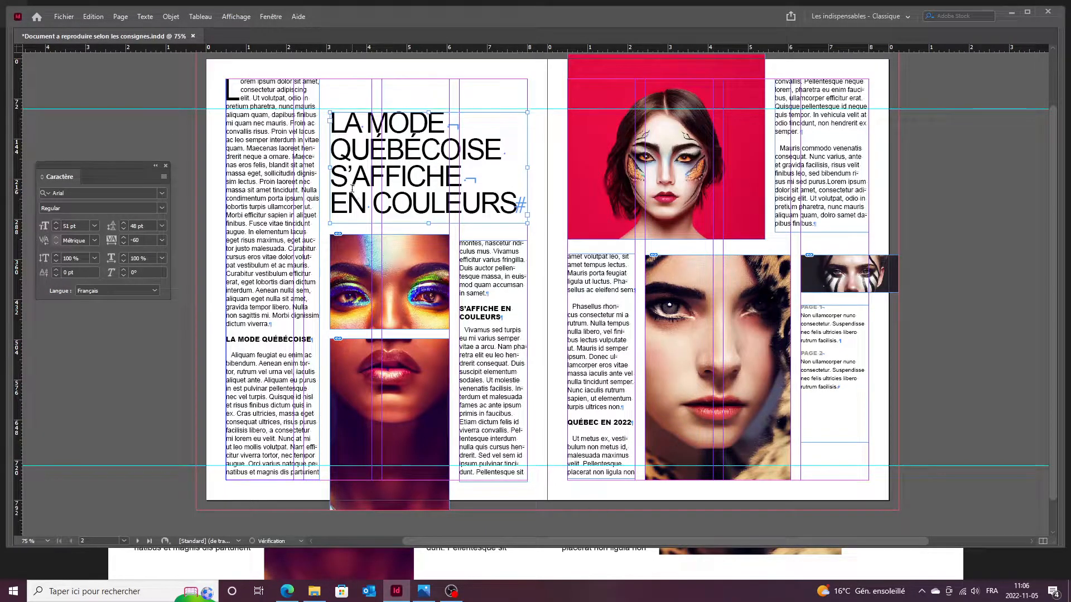
key("t")
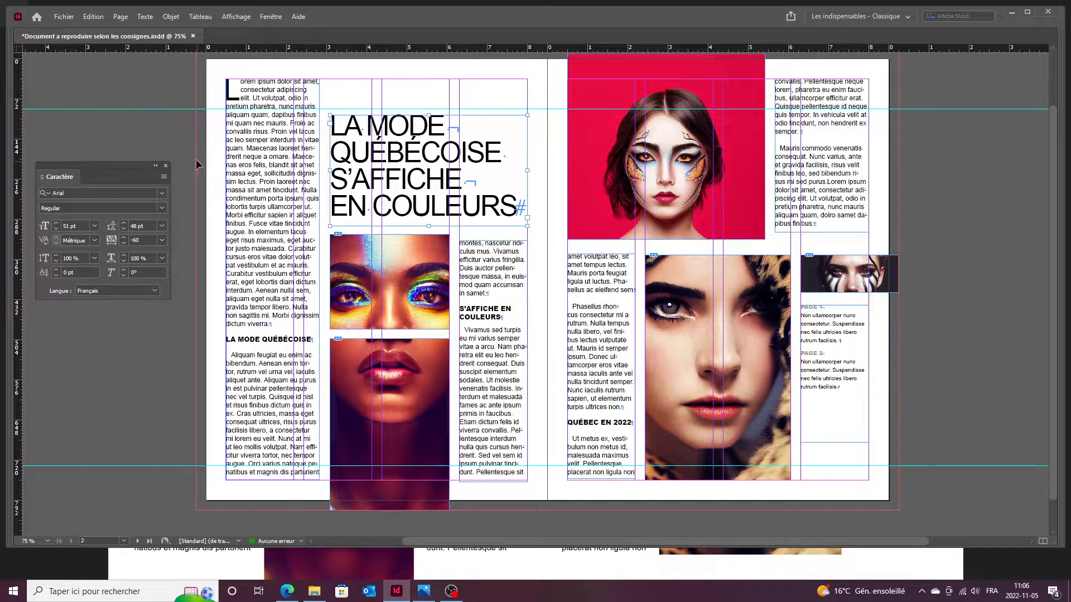
left_click(423, 593)
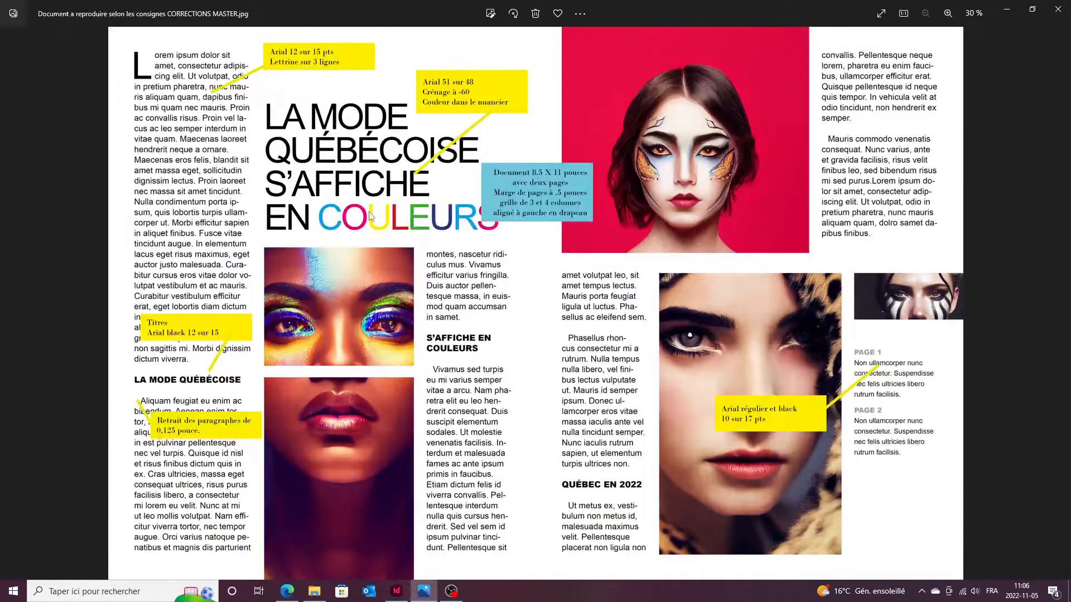
left_click(396, 591)
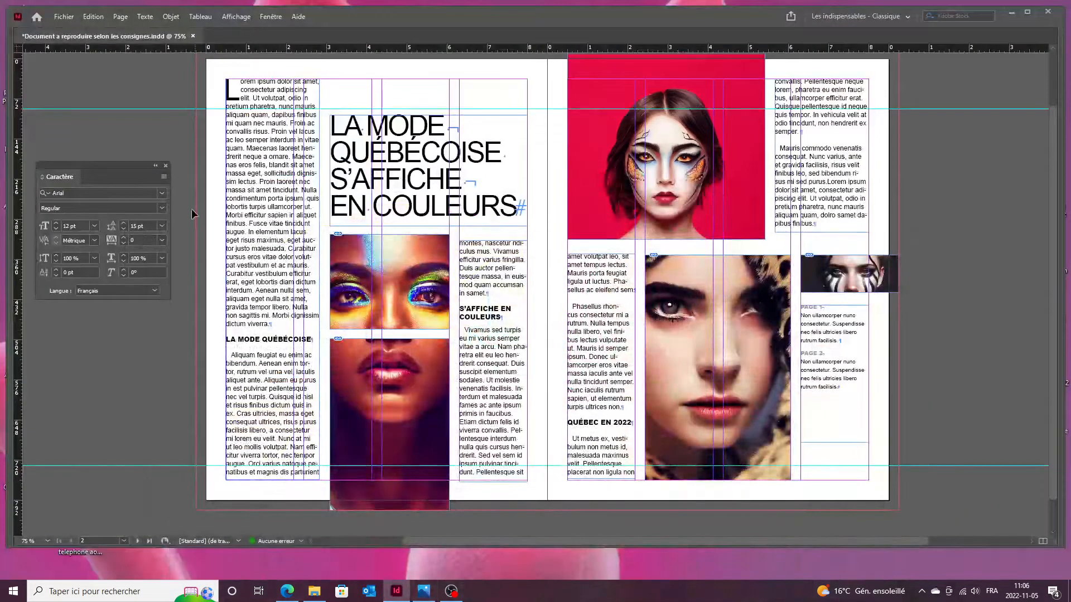
Colour C-O-U-L-E-U of COULEURS cyan, magenta, yellow, red, green and dark blue from Swatches.
key("F5")
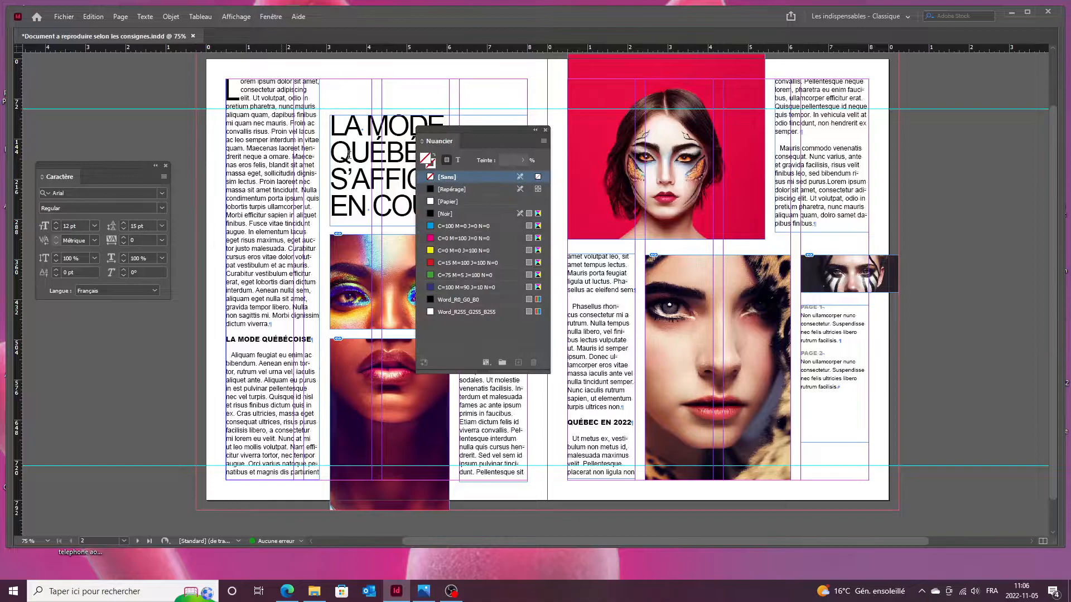
left_click_drag(478, 131, 623, 135)
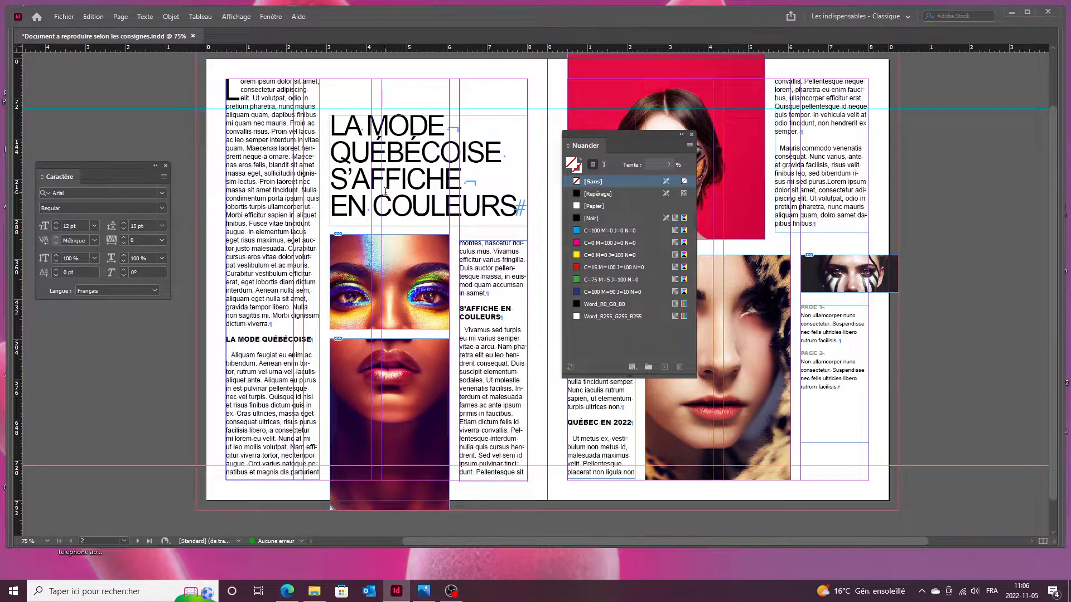
left_click_drag(373, 206, 472, 213)
left_click(624, 231)
left_click(587, 243)
left_click(580, 255)
left_click(586, 267)
left_click(605, 280)
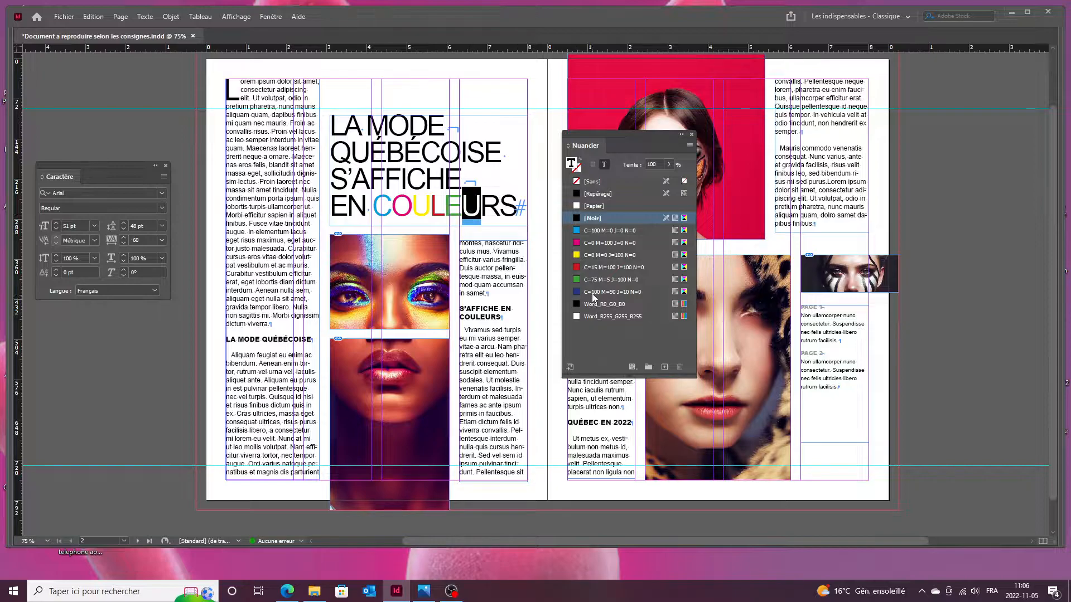
left_click(613, 292)
Colour the R of COULEURS cyan and the final S magenta.
mouse_move(500, 207)
left_mouse_down()
mouse_move(481, 208)
mouse_move(501, 206)
left_mouse_up()
left_click(577, 231)
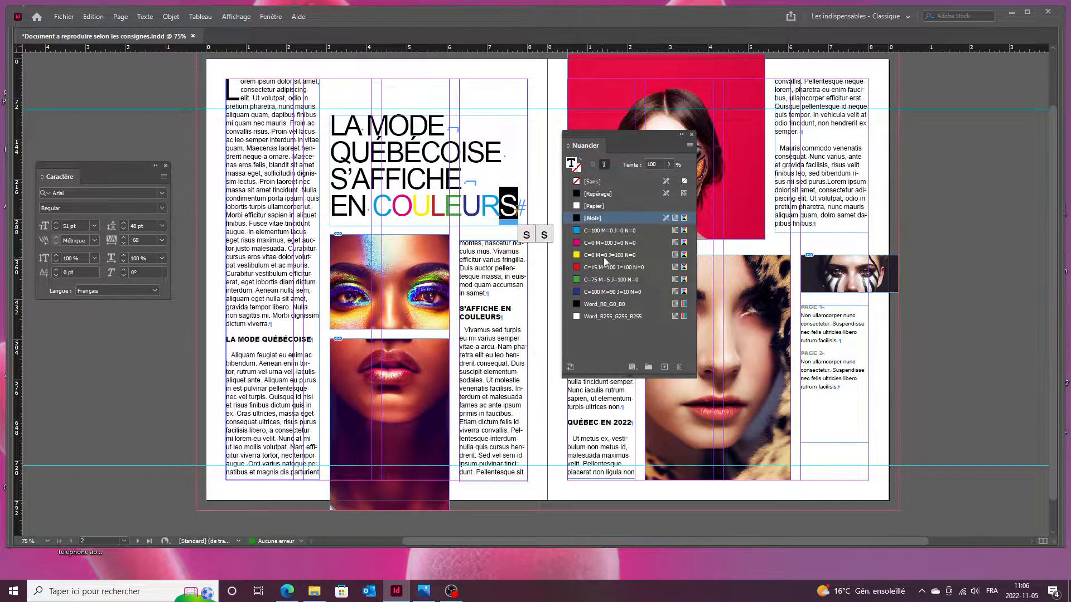
left_click(523, 210)
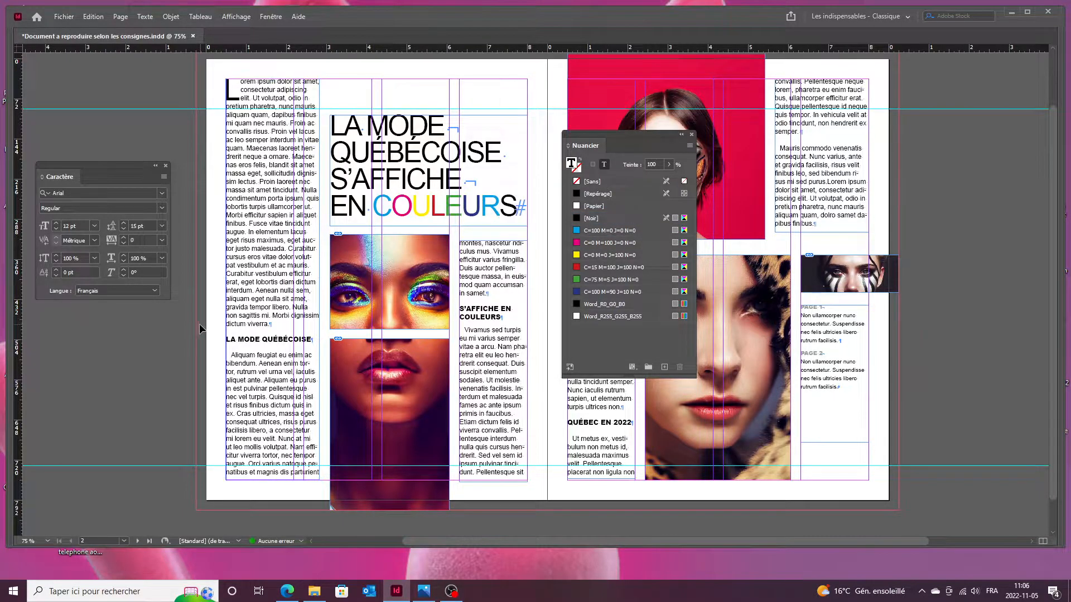
left_click_drag(507, 206, 520, 206)
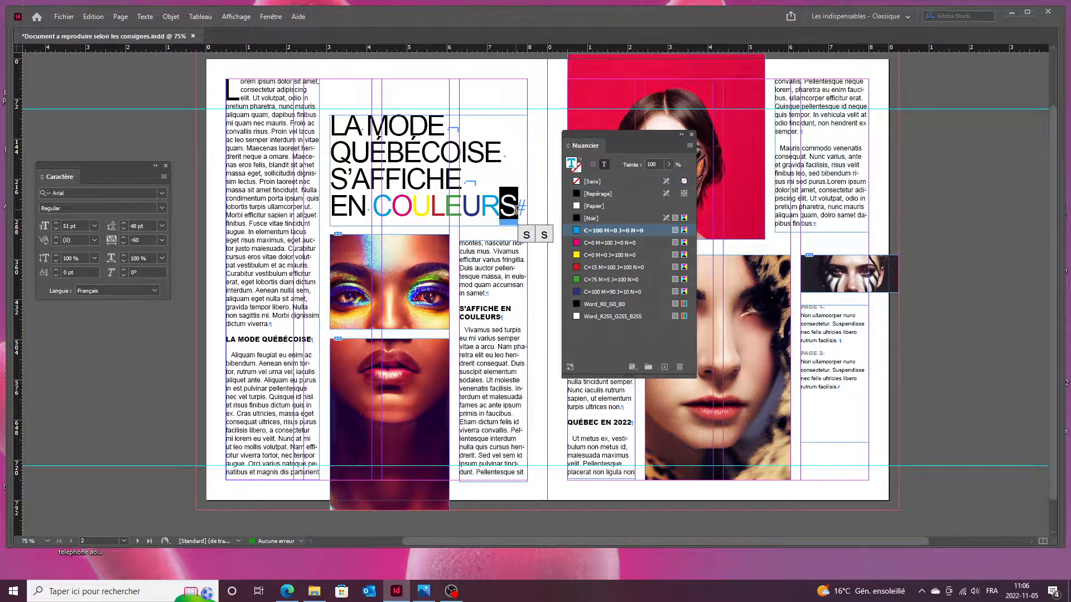
left_click(608, 243)
left_click(167, 342)
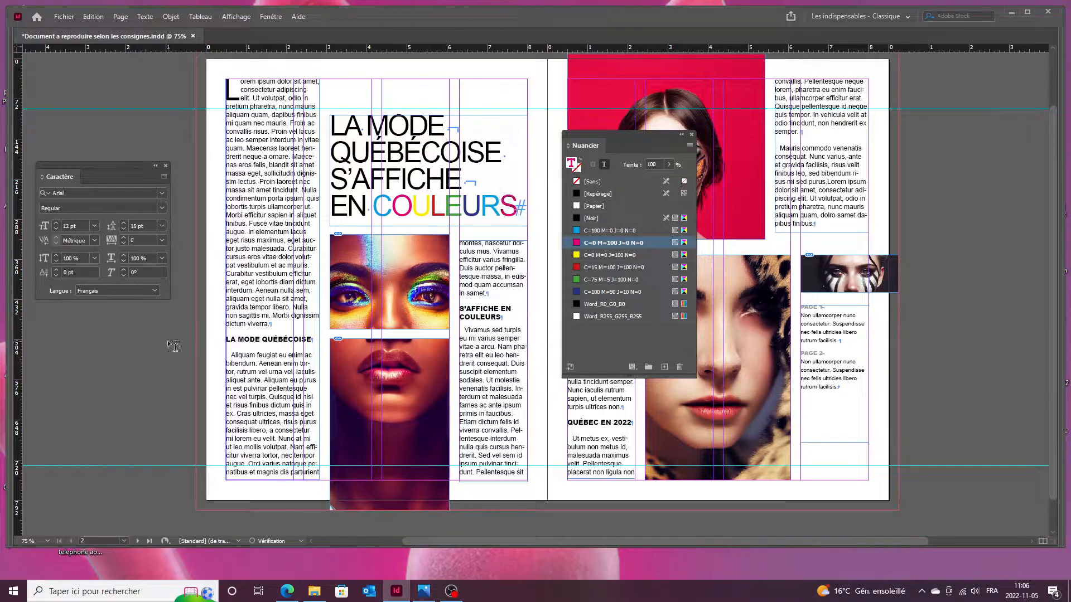
Show the spread in Preview mode with all tools and panels hidden.
key("w")
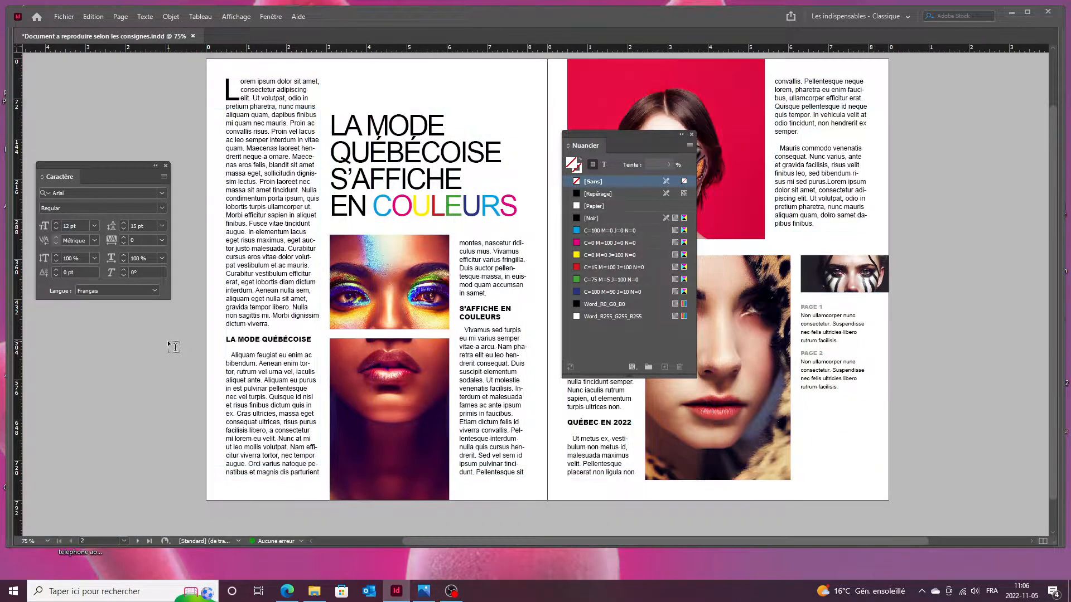
key("Tab")
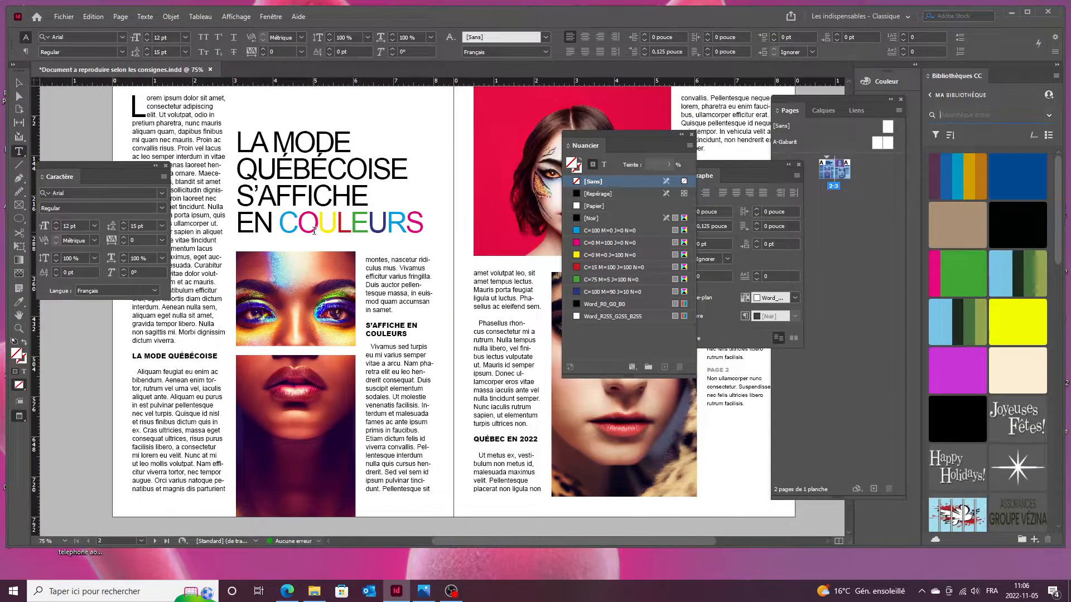
key("Tab")
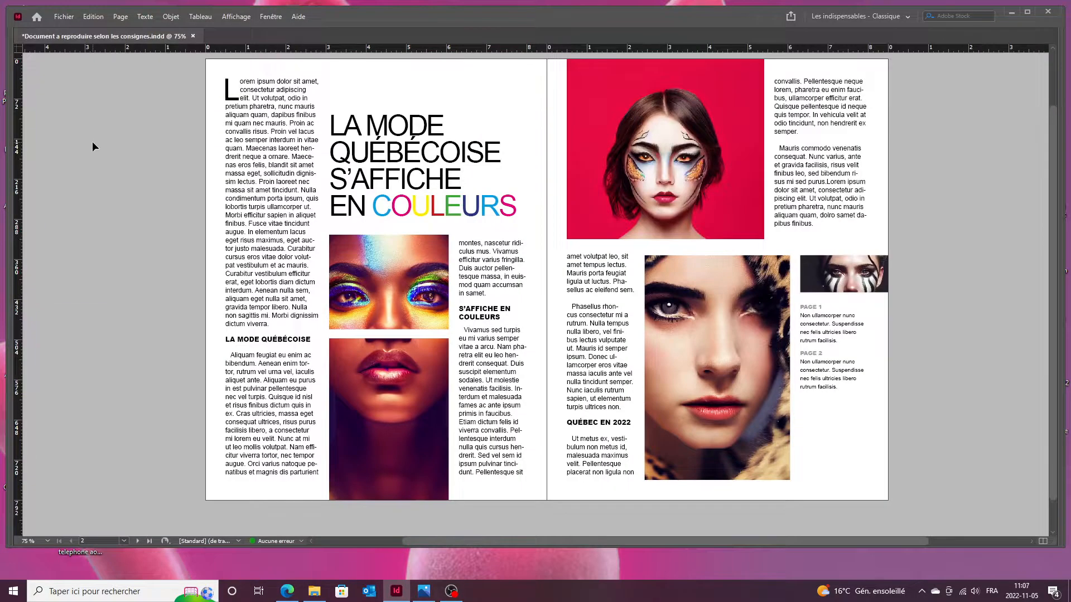
left_click(370, 135)
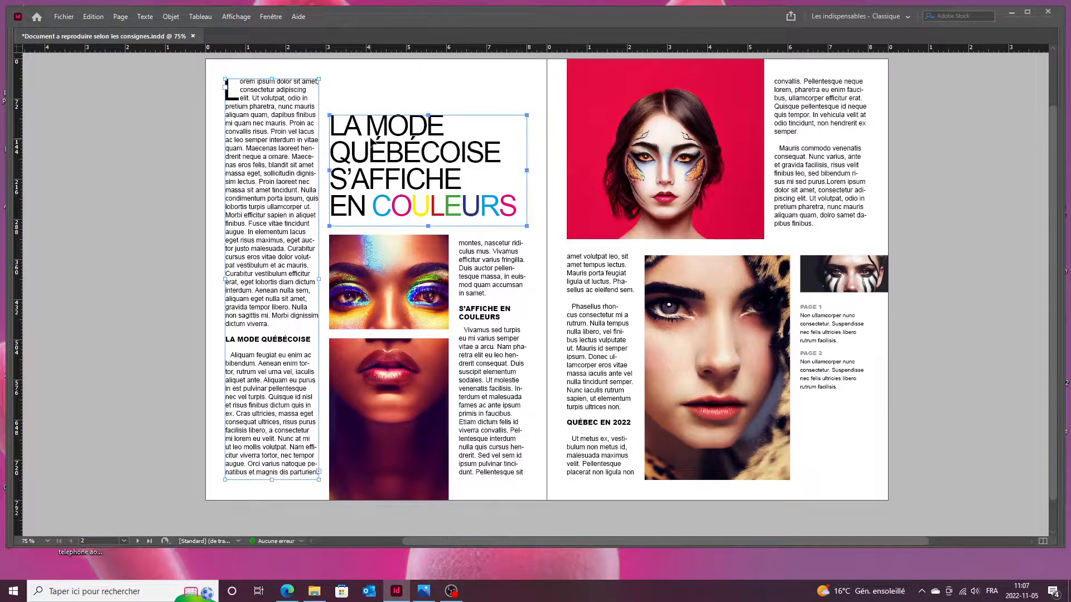
left_click(137, 199)
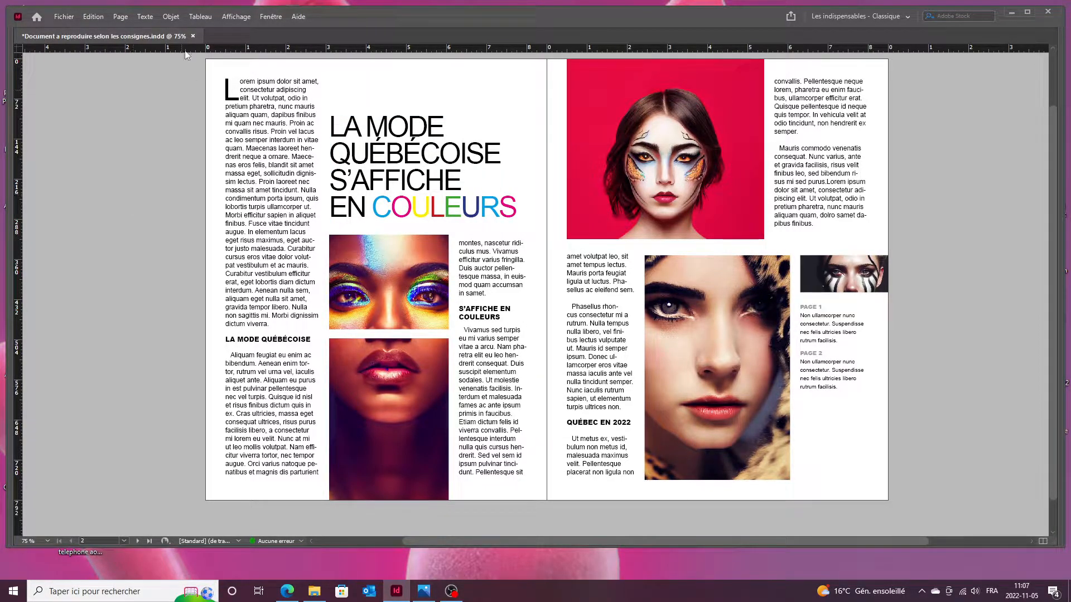
left_click(143, 16)
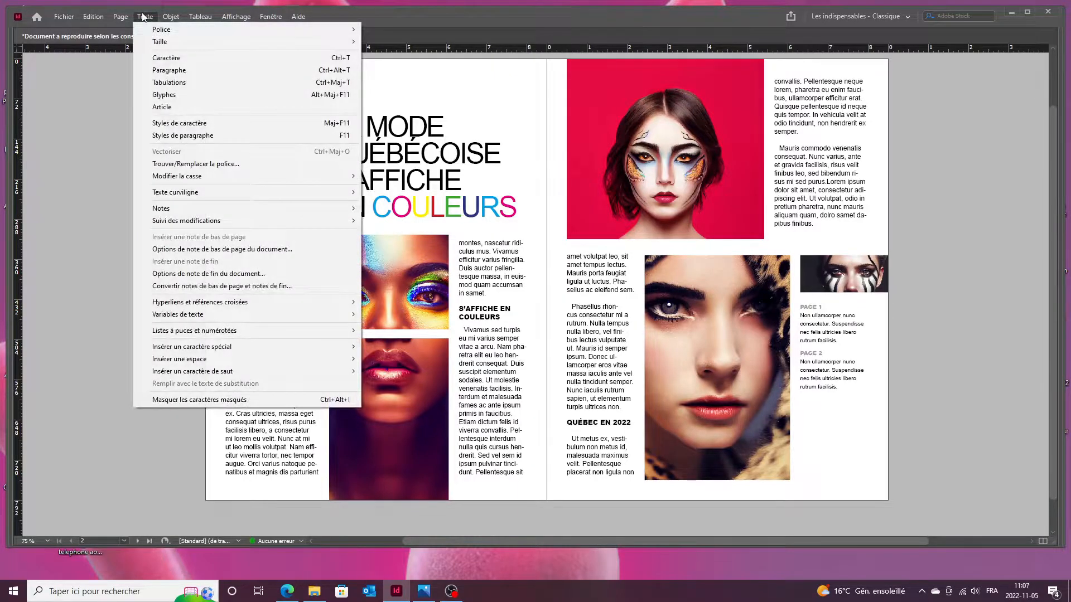
Open Texte > Paragraphe, collapse the Paragraph panel to an icon, and return to Normal view.
left_click(169, 70)
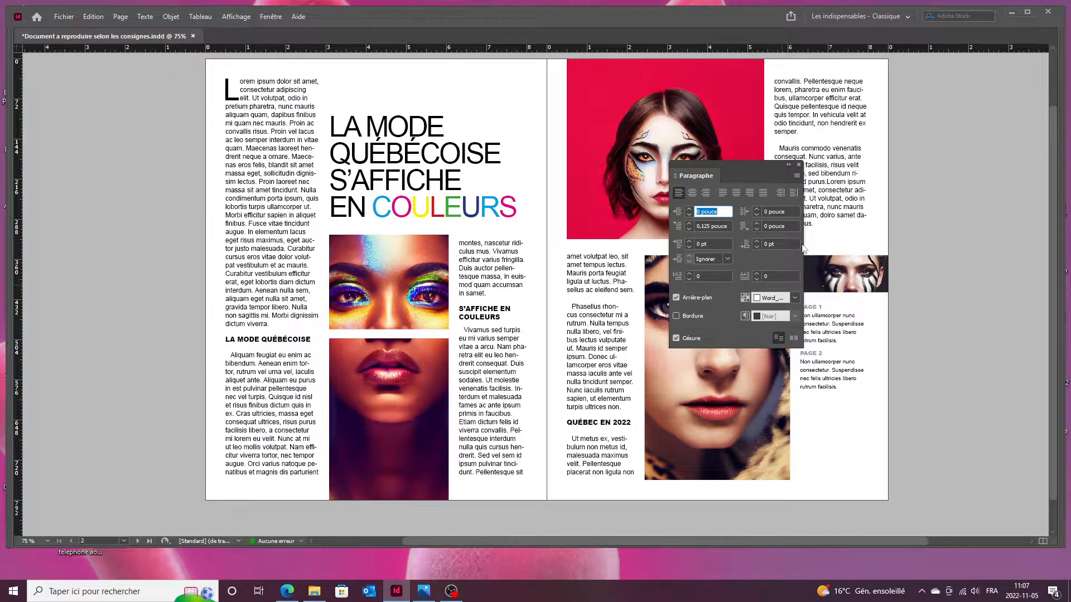
left_click(789, 165)
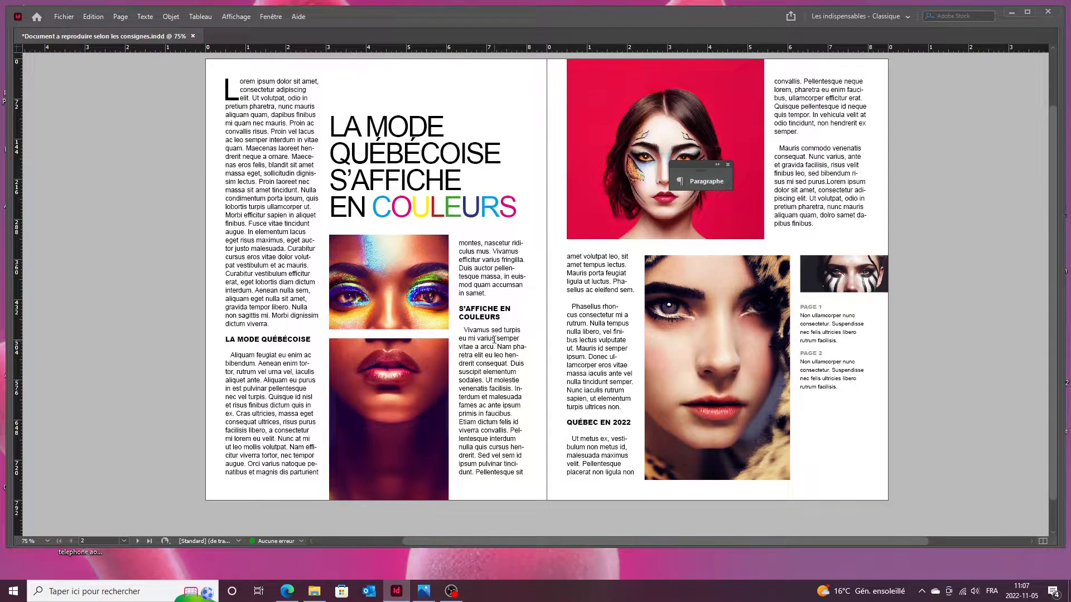
key("w")
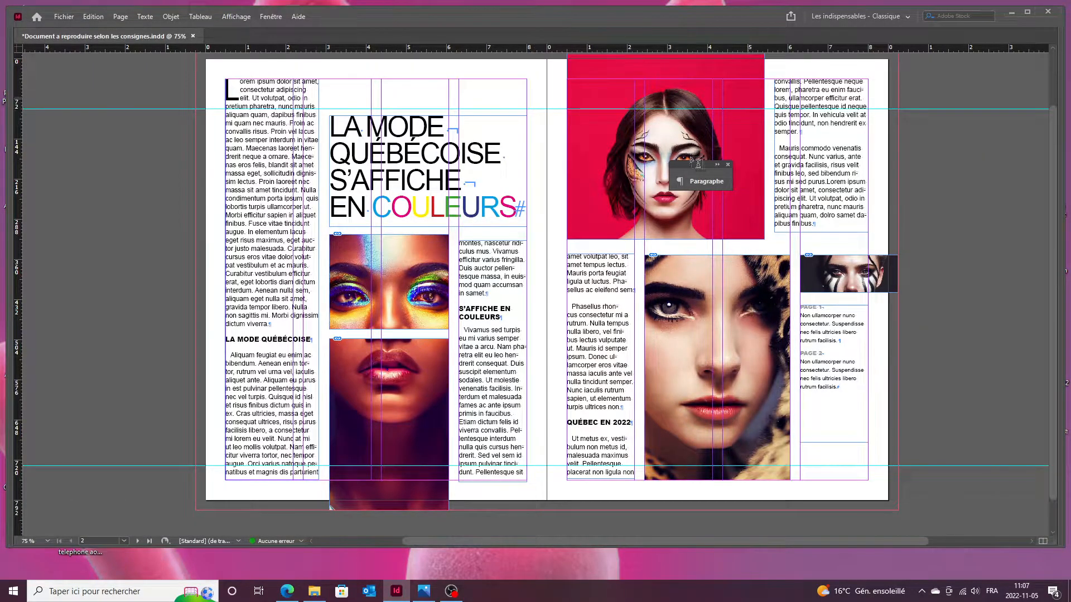
scroll(399, 474, "up", 3)
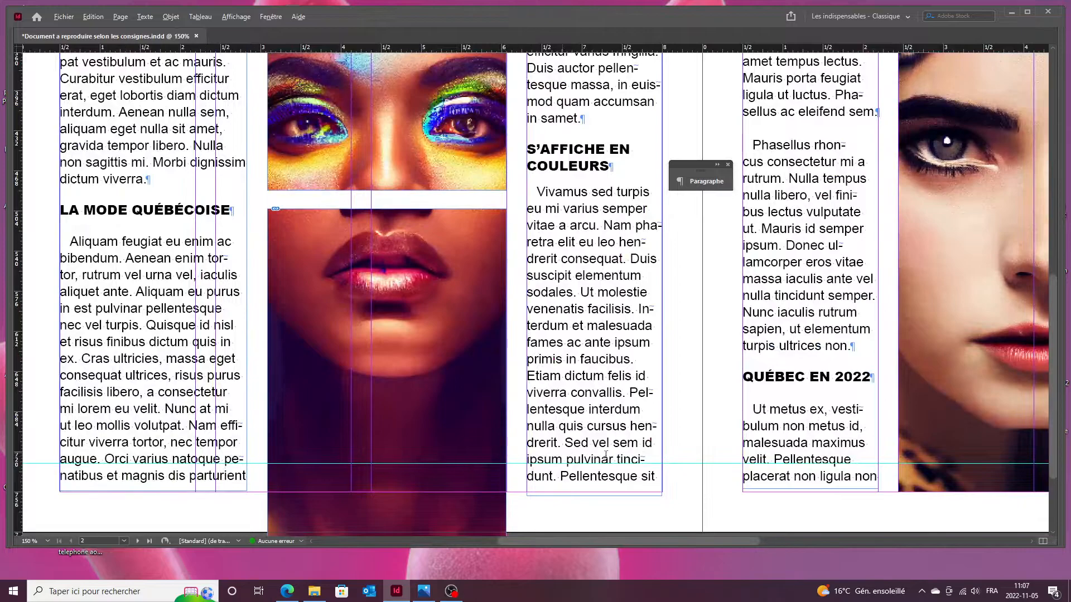
scroll(739, 284, "down", 2)
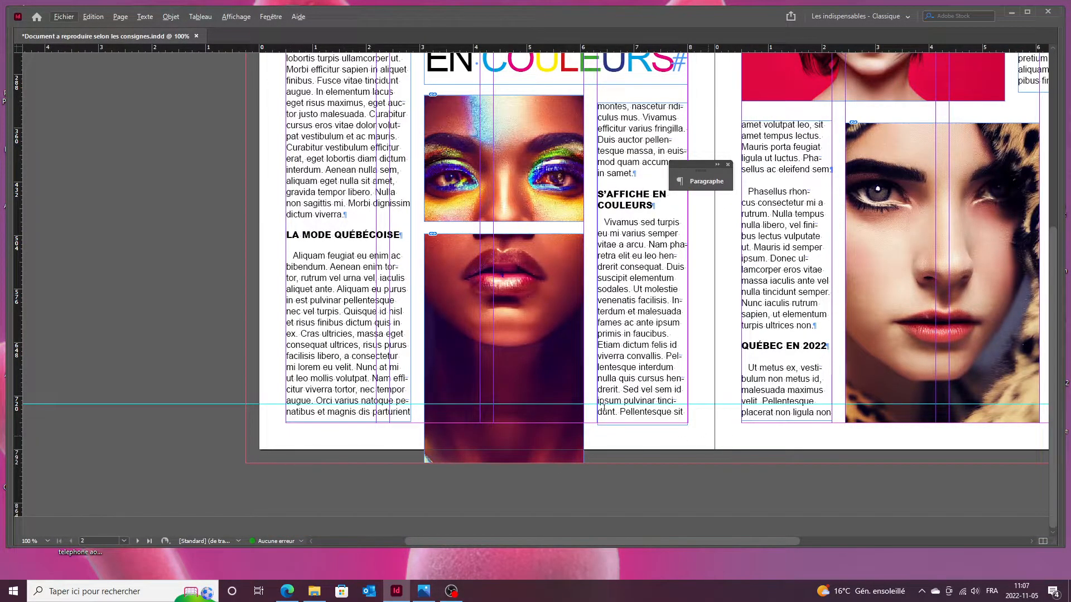
scroll(165, 345, "down", 3)
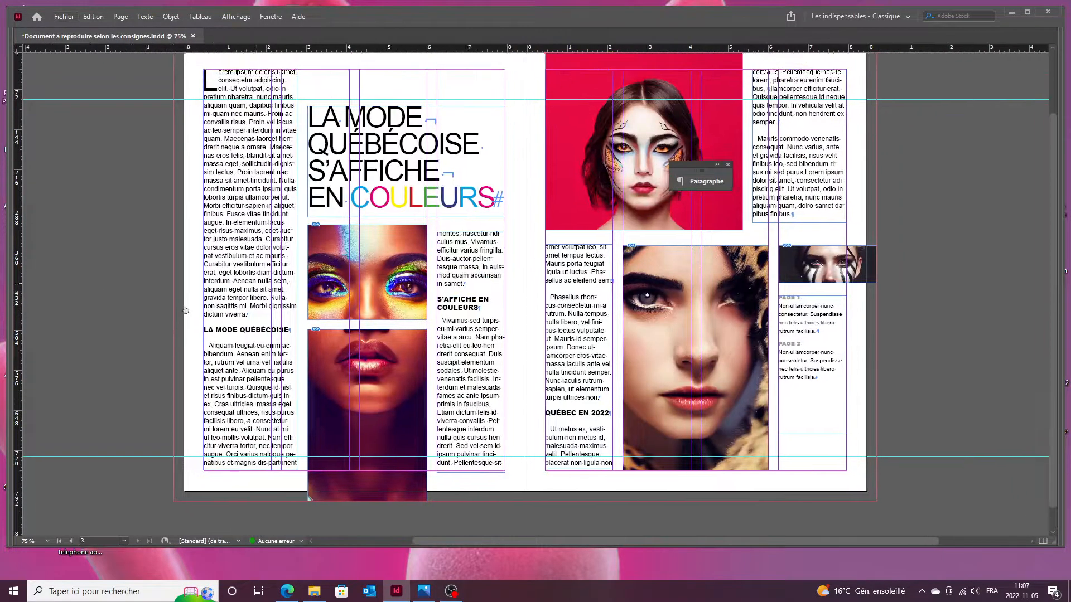